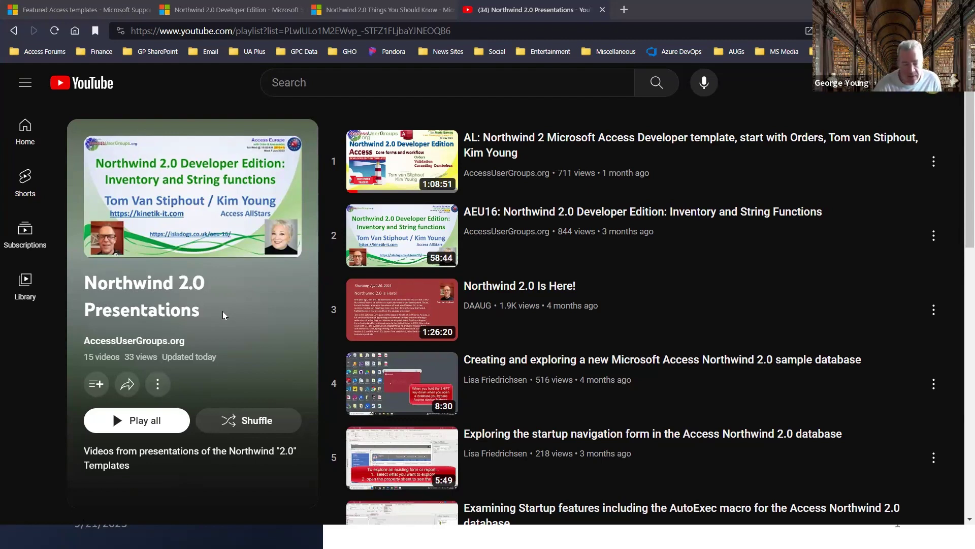
- Look through the videos listed in the Northwind 2.0 Presentations playlist
{"action": "scroll", "coordinate": [513, 407], "scroll_direction": "down", "scroll_amount": 5}
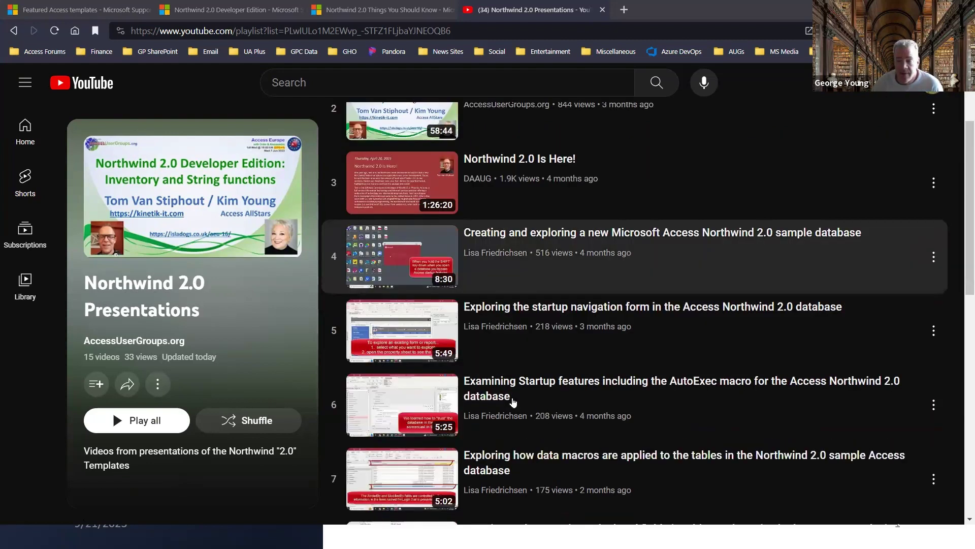
{"action": "scroll", "coordinate": [513, 417], "scroll_direction": "down", "scroll_amount": 6}
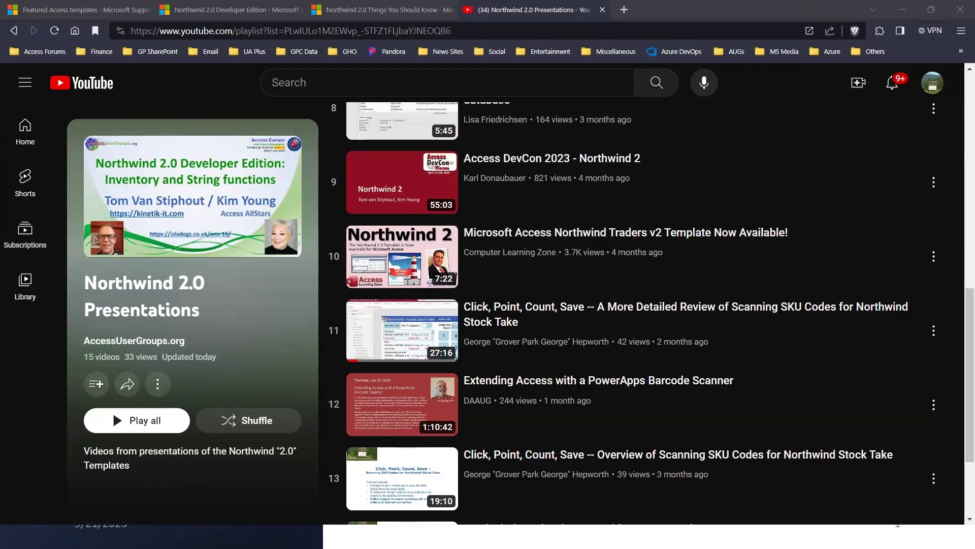
- Switch to the Northwind Traders database in Access and close the relationships report
{"action": "key", "text": "alt+Tab"}
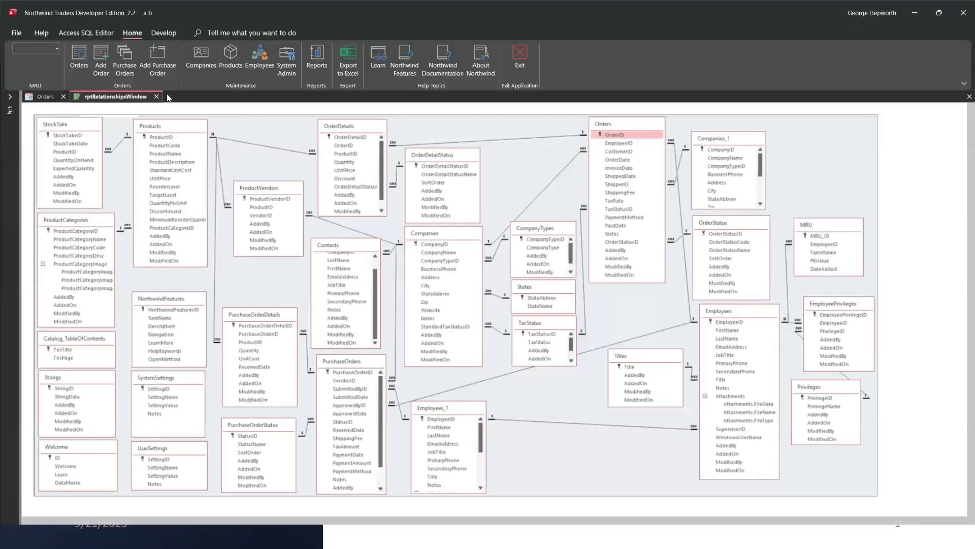
{"action": "left_click", "coordinate": [156, 97]}
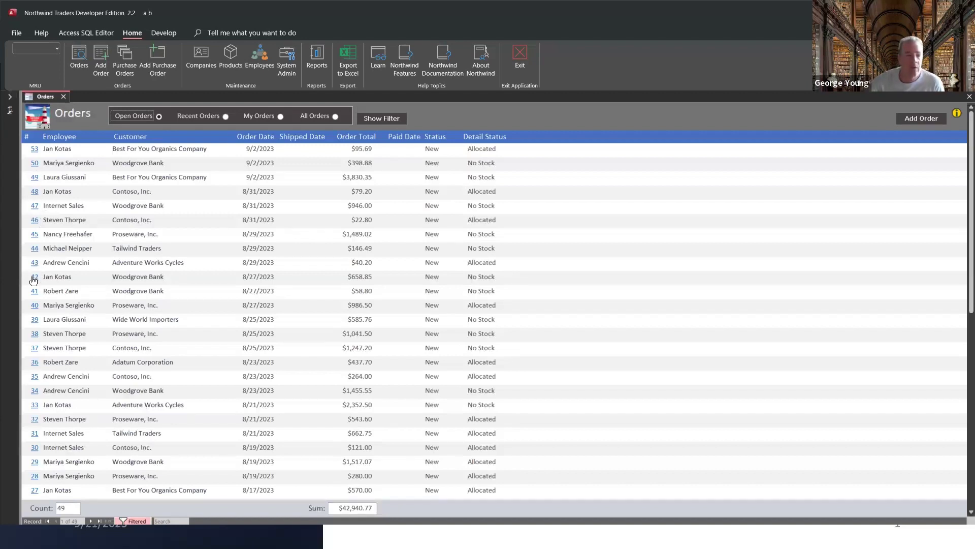
- Open the Proseware, Inc. orders dated 8/27/2023 and 8/21/2023 from the Orders list, and check the most recently used list
{"action": "left_click", "coordinate": [35, 305]}
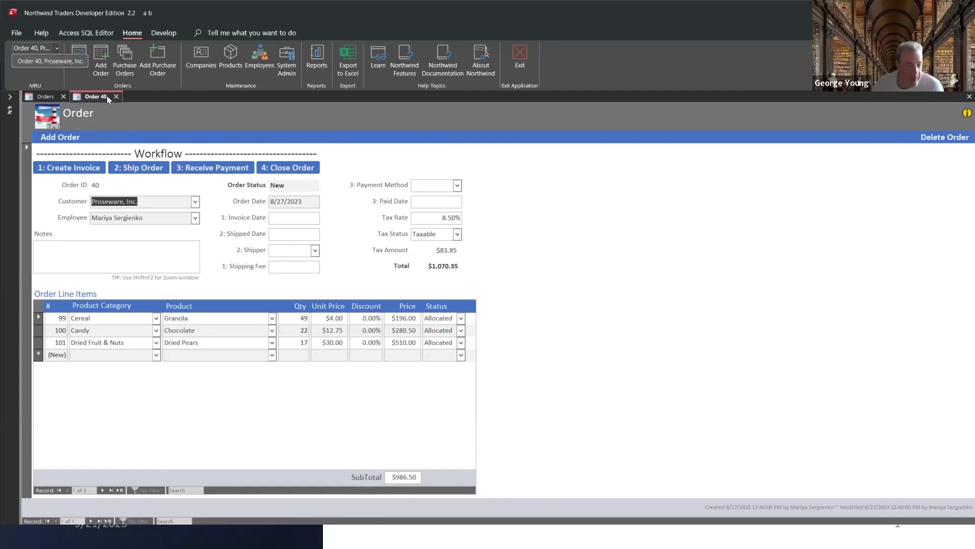
{"action": "left_click", "coordinate": [39, 96]}
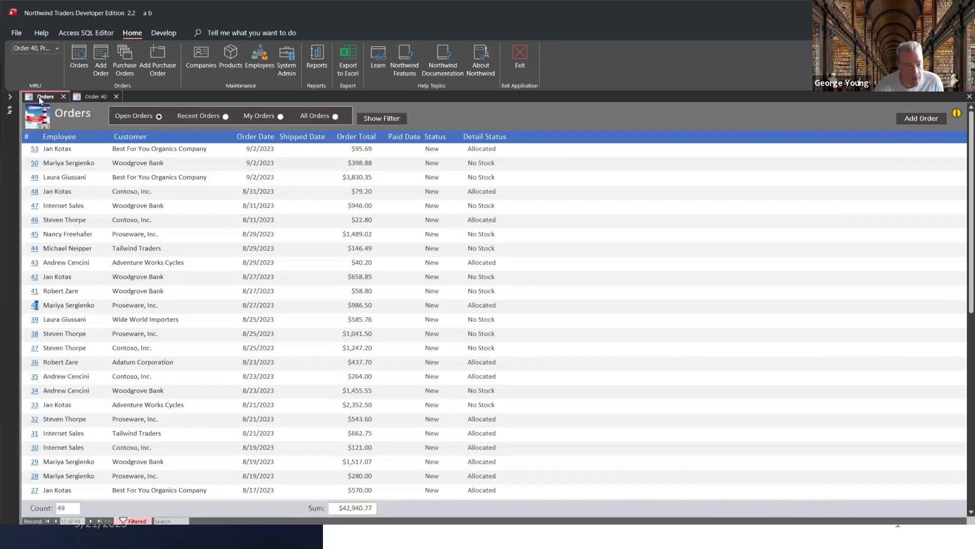
{"action": "left_click", "coordinate": [35, 419]}
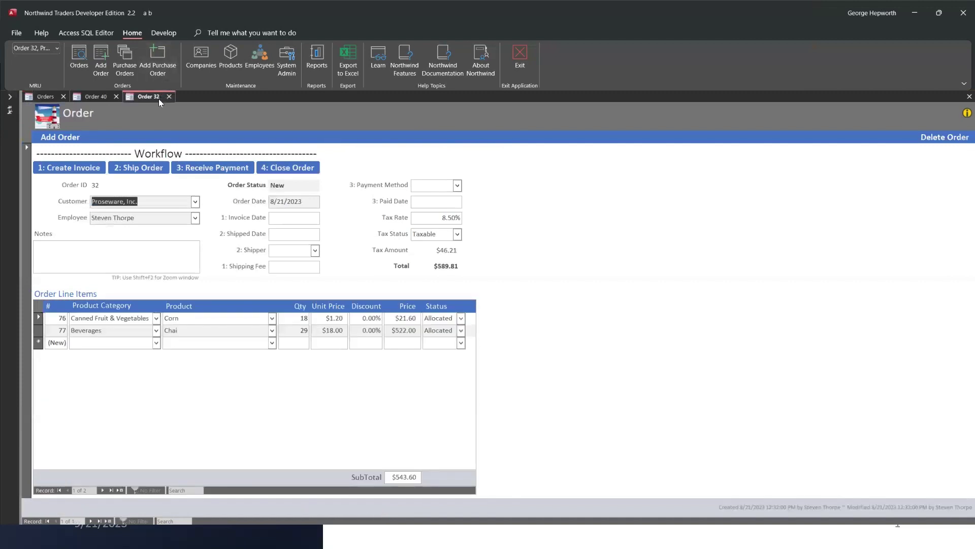
{"action": "left_click", "coordinate": [58, 47]}
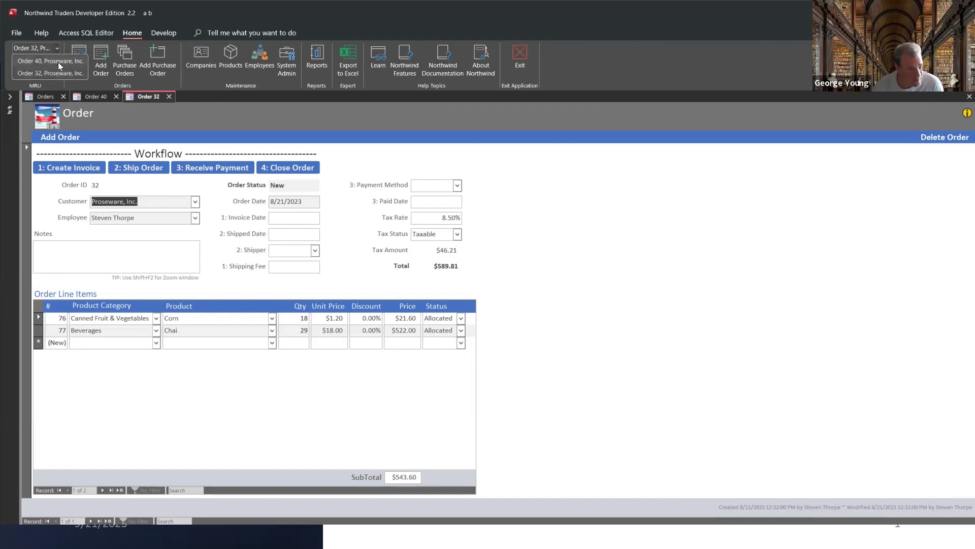
- Close the 8/27/2023 Proseware, Inc. order and reopen it from the most recently used list, comparing it with the other open order
{"action": "left_click", "coordinate": [117, 96]}
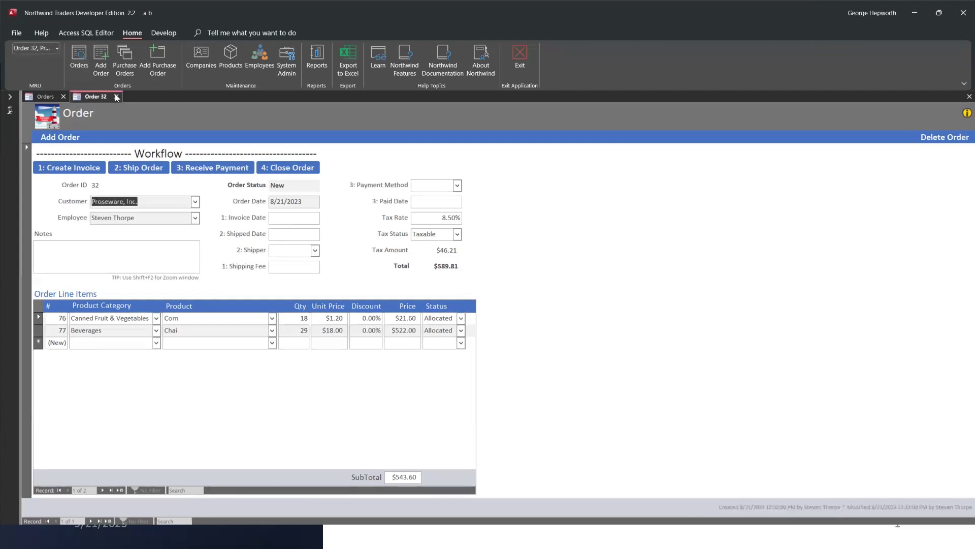
{"action": "left_click", "coordinate": [57, 47]}
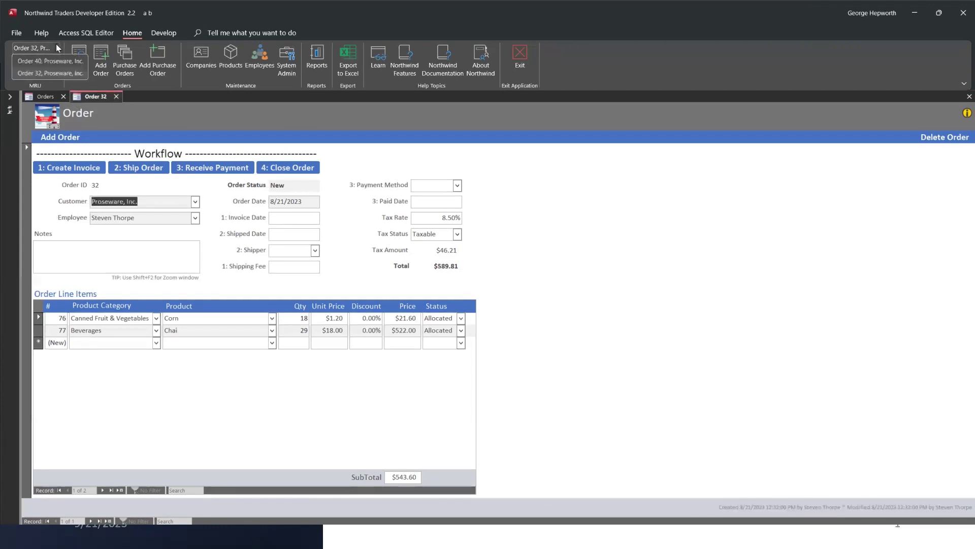
{"action": "left_click", "coordinate": [36, 61]}
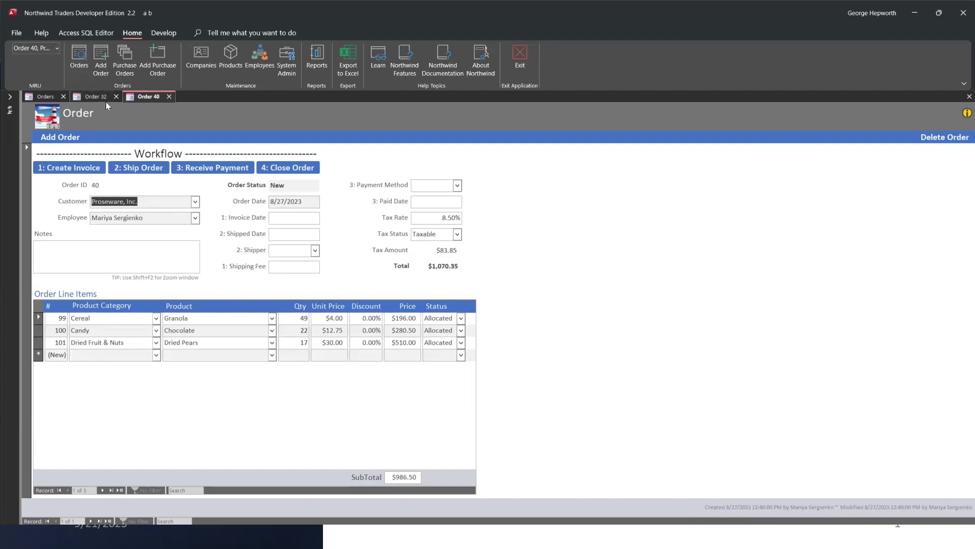
{"action": "left_click", "coordinate": [93, 96]}
{"action": "left_click", "coordinate": [142, 98]}
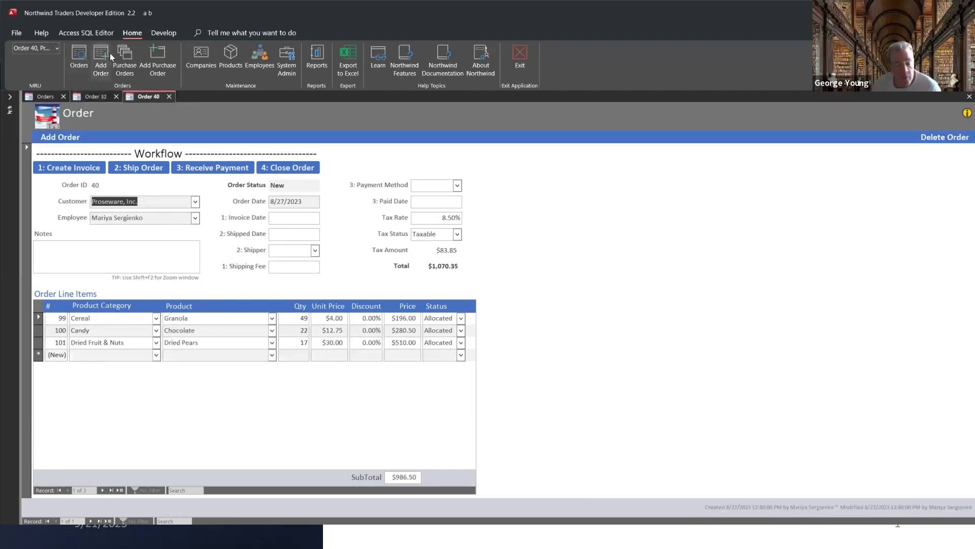
- Open the Brown Vendor Co purchase order from the Purchase Orders list and check the most recently used list for it
{"action": "left_click", "coordinate": [127, 61]}
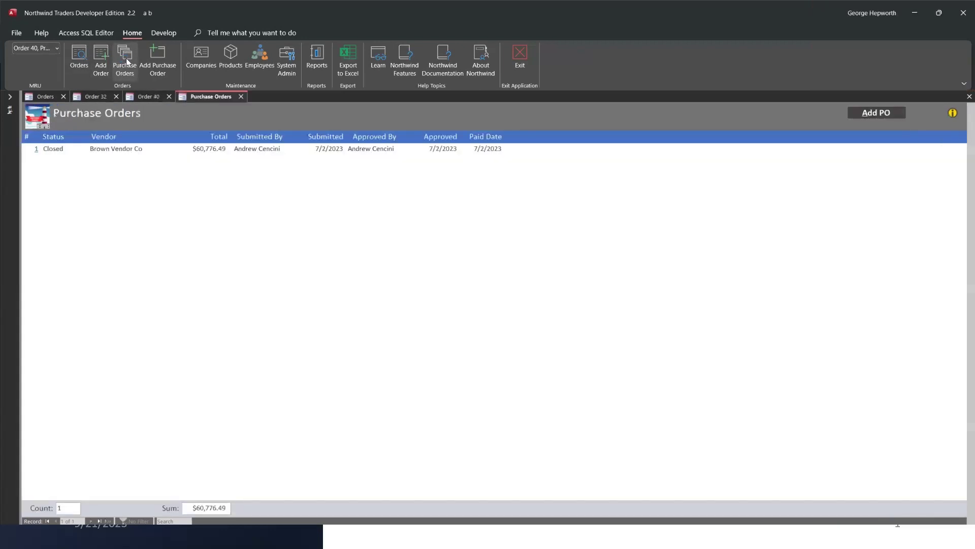
{"action": "left_click", "coordinate": [37, 149]}
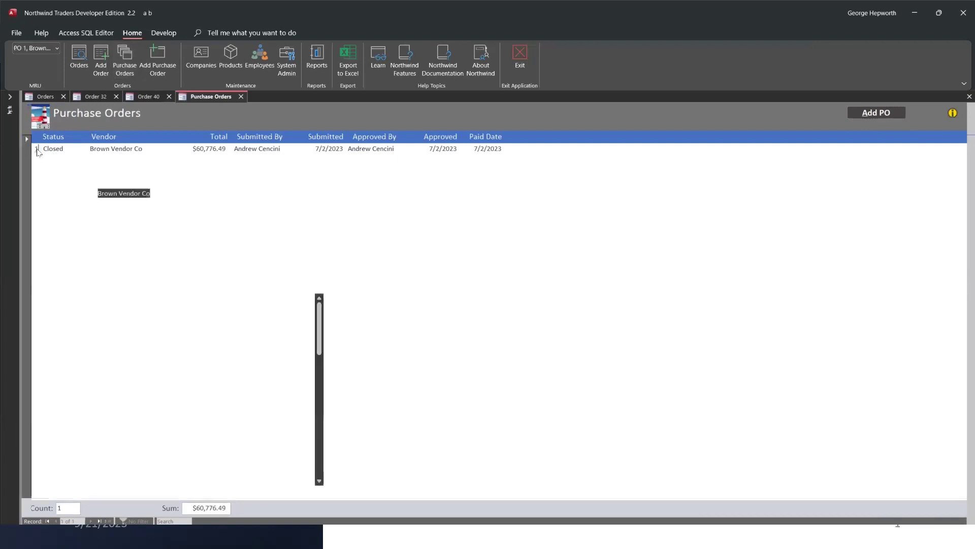
{"action": "left_click", "coordinate": [56, 48]}
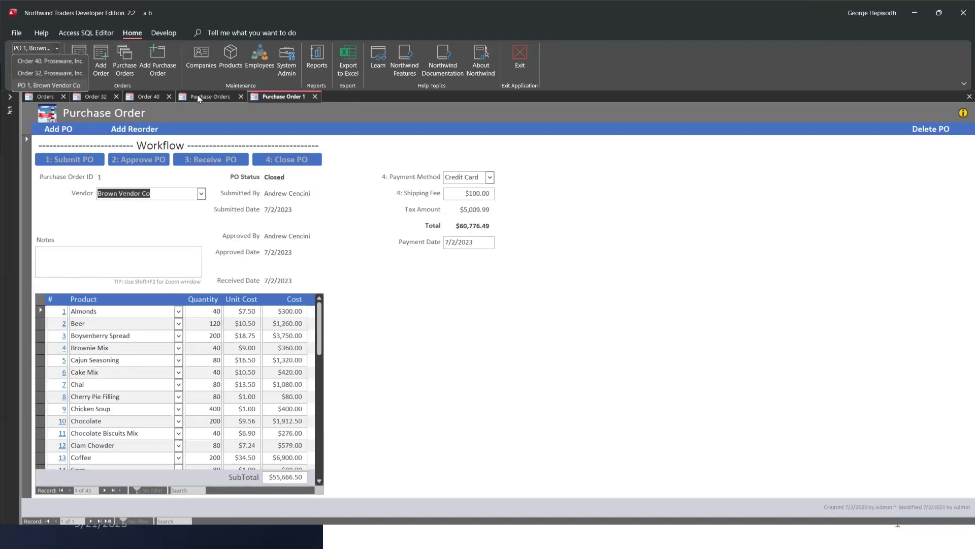
- Open the $3,830.35 Best For You Organics Company order and the 8/27/2023 Proseware, Inc. order, selecting the latter again among recently used items
{"action": "left_click", "coordinate": [44, 97]}
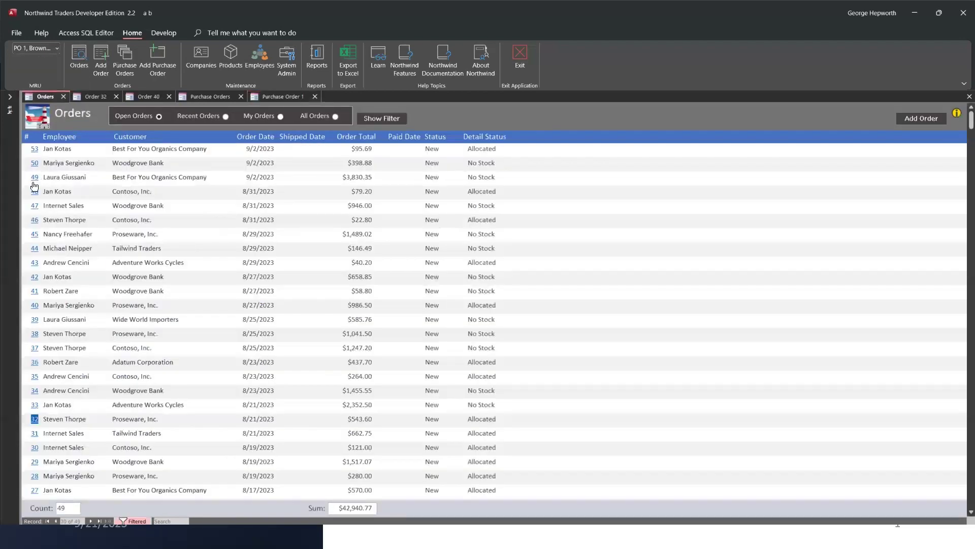
{"action": "left_click", "coordinate": [35, 178]}
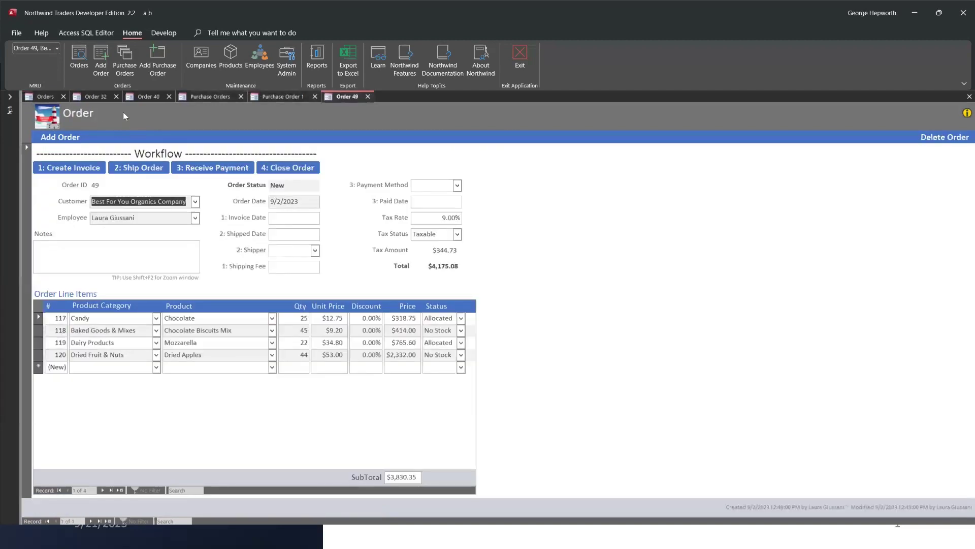
{"action": "left_click", "coordinate": [48, 98]}
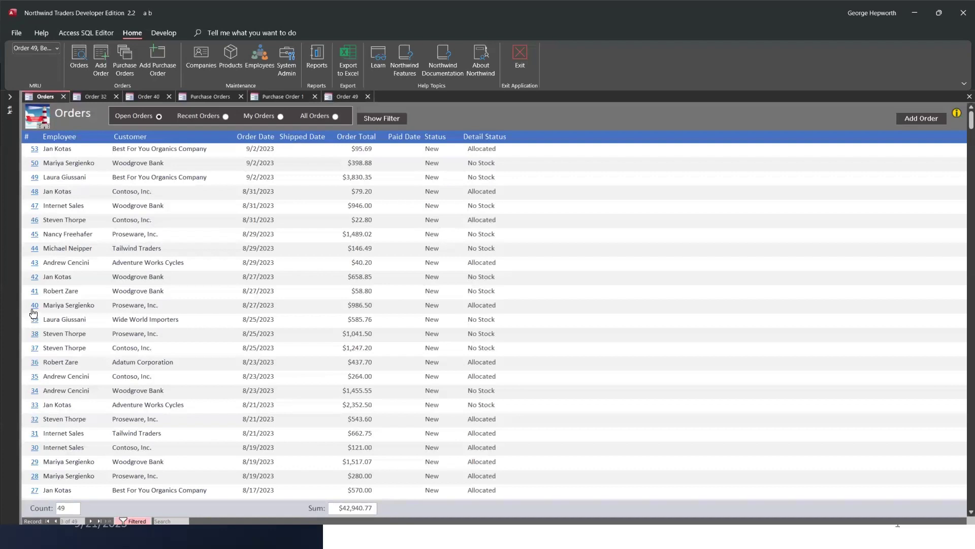
{"action": "left_click", "coordinate": [40, 304]}
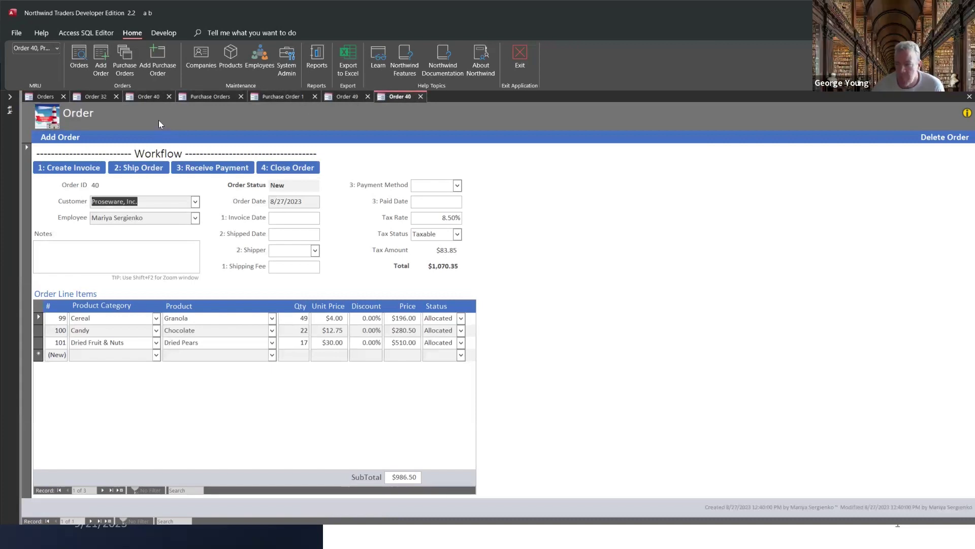
{"action": "left_click", "coordinate": [56, 47]}
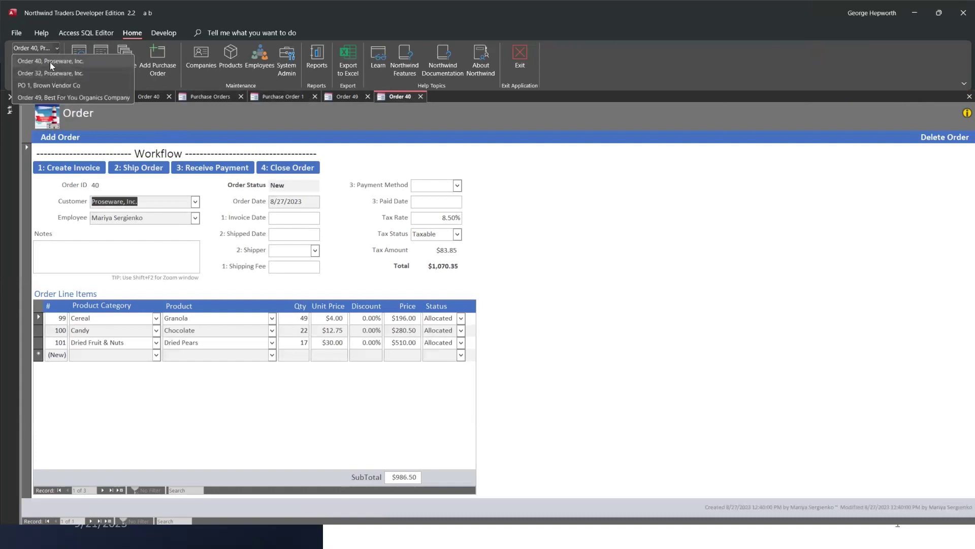
{"action": "left_click", "coordinate": [43, 61]}
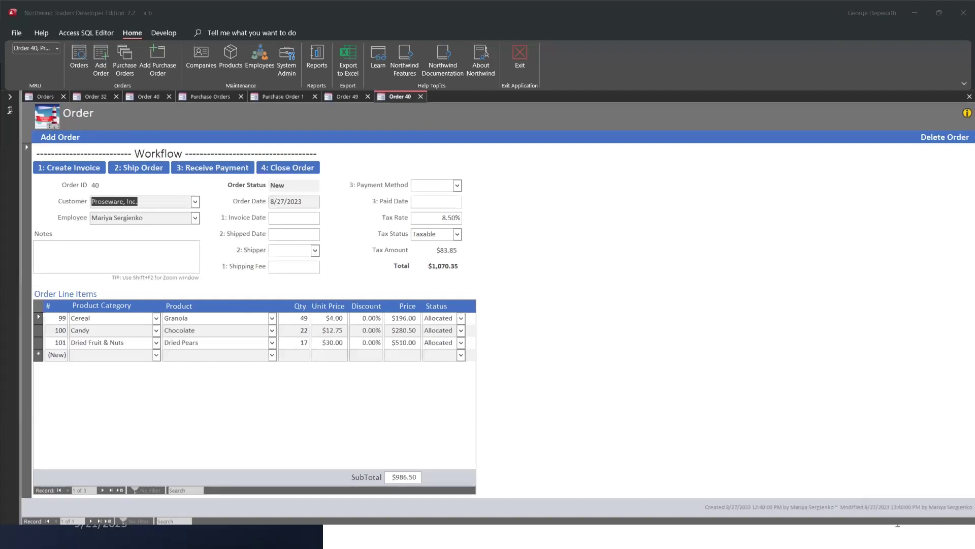
- Switch to the web browser and bring up the Northwind 2.0 Things You Should Know article
{"action": "key", "text": "alt+Tab"}
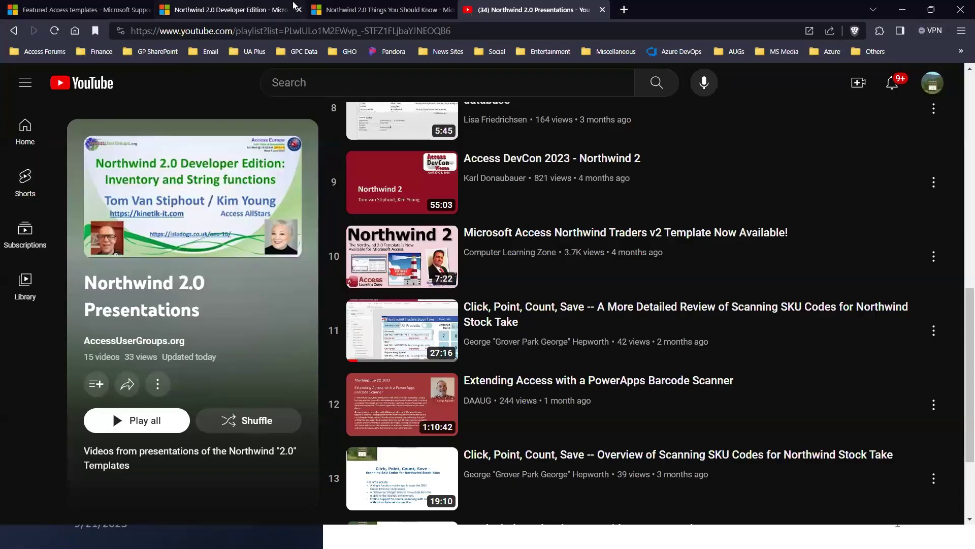
{"action": "left_click", "coordinate": [272, 11]}
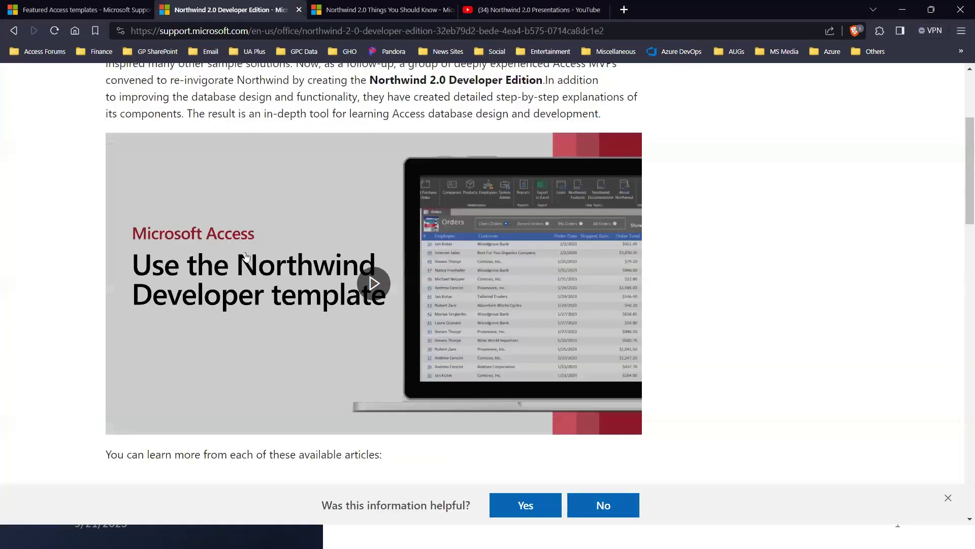
{"action": "left_click", "coordinate": [364, 5]}
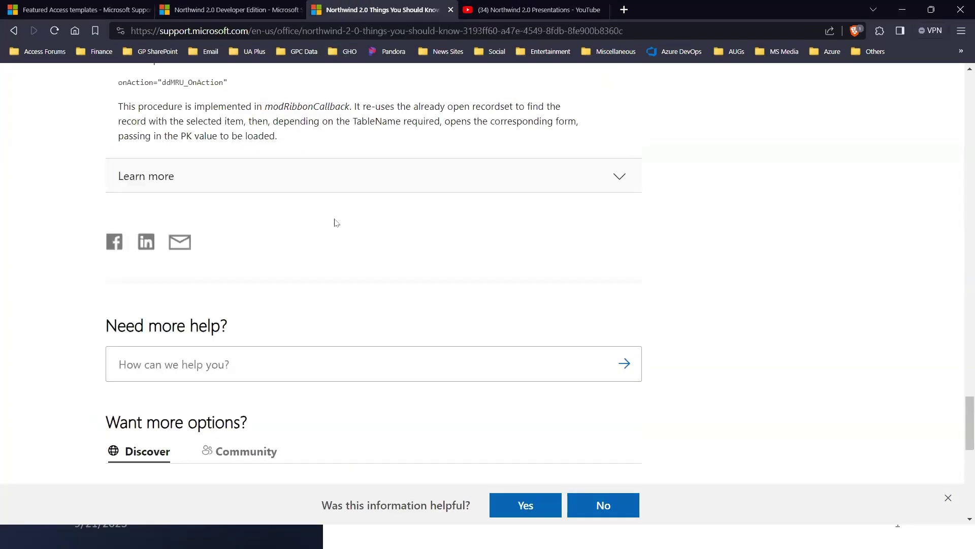
- Review the MRU List section, covering the MRU table, the code that updates it and the ribbon dropdown code
{"action": "scroll", "coordinate": [331, 213], "scroll_direction": "up", "scroll_amount": 10}
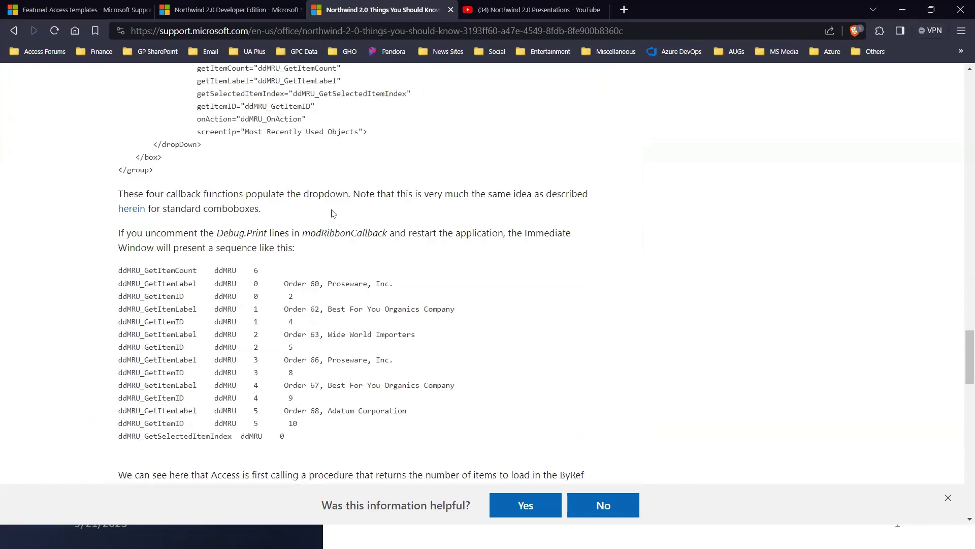
{"action": "scroll", "coordinate": [331, 212], "scroll_direction": "up", "scroll_amount": 15}
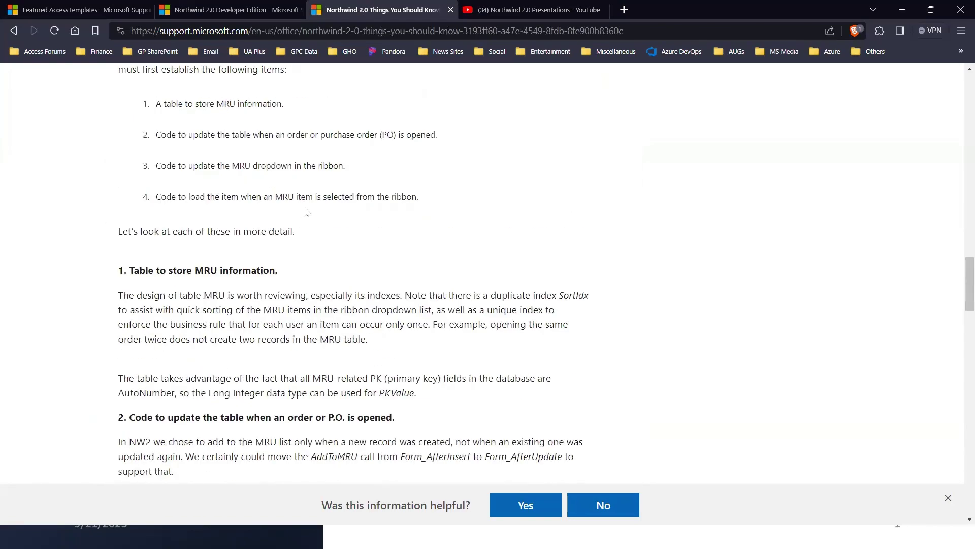
{"action": "scroll", "coordinate": [306, 211], "scroll_direction": "up", "scroll_amount": 5}
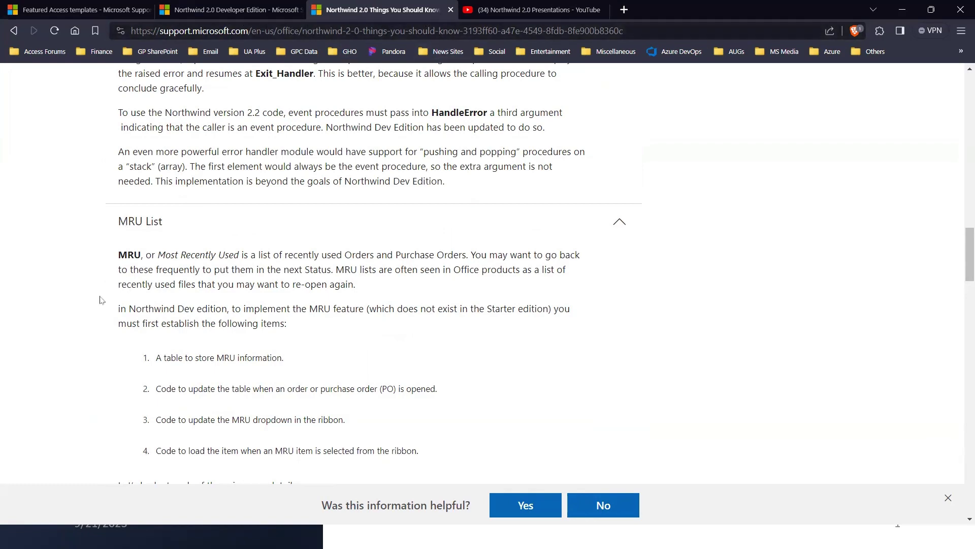
{"action": "scroll", "coordinate": [174, 301], "scroll_direction": "down", "scroll_amount": 5}
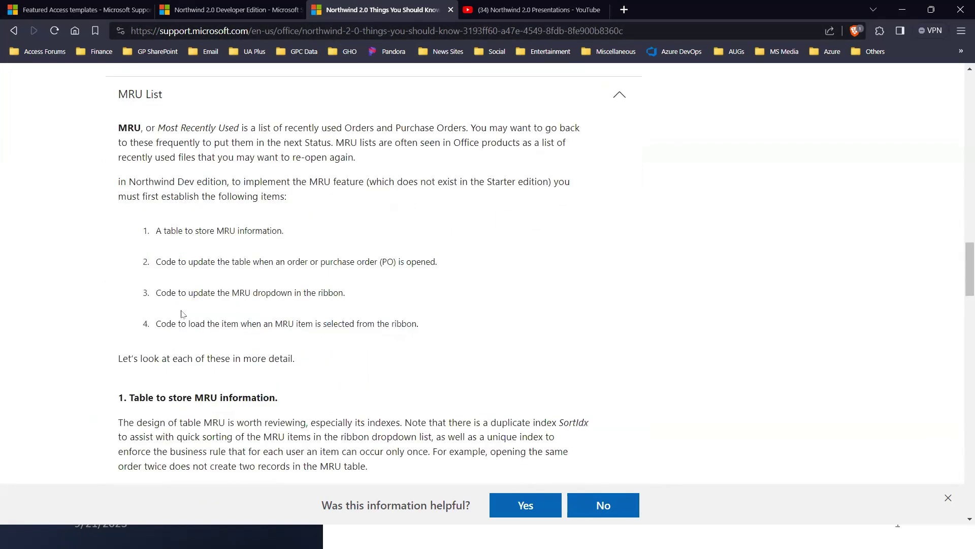
{"action": "scroll", "coordinate": [179, 308], "scroll_direction": "down", "scroll_amount": 3}
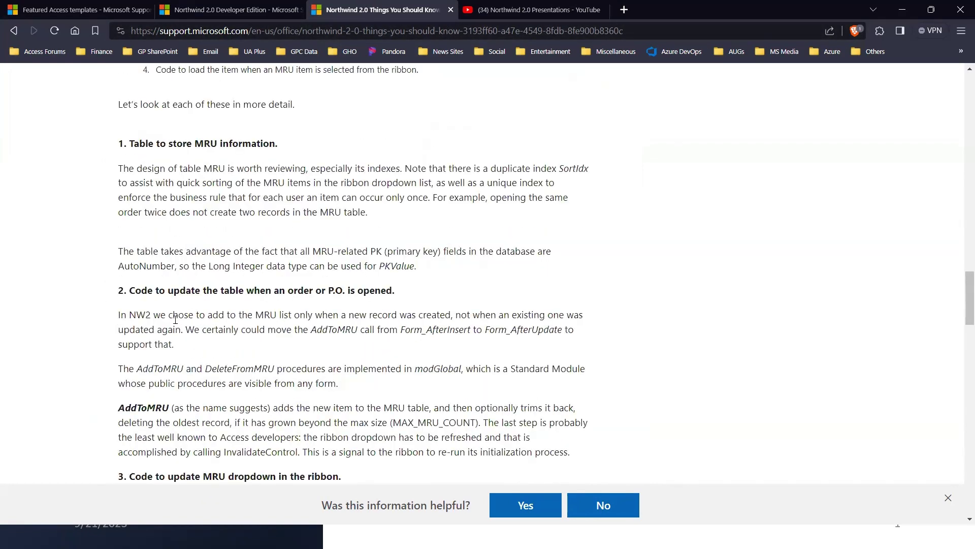
{"action": "scroll", "coordinate": [176, 319], "scroll_direction": "down", "scroll_amount": 3}
{"action": "scroll", "coordinate": [175, 319], "scroll_direction": "up", "scroll_amount": 2}
{"action": "scroll", "coordinate": [183, 312], "scroll_direction": "down", "scroll_amount": 3}
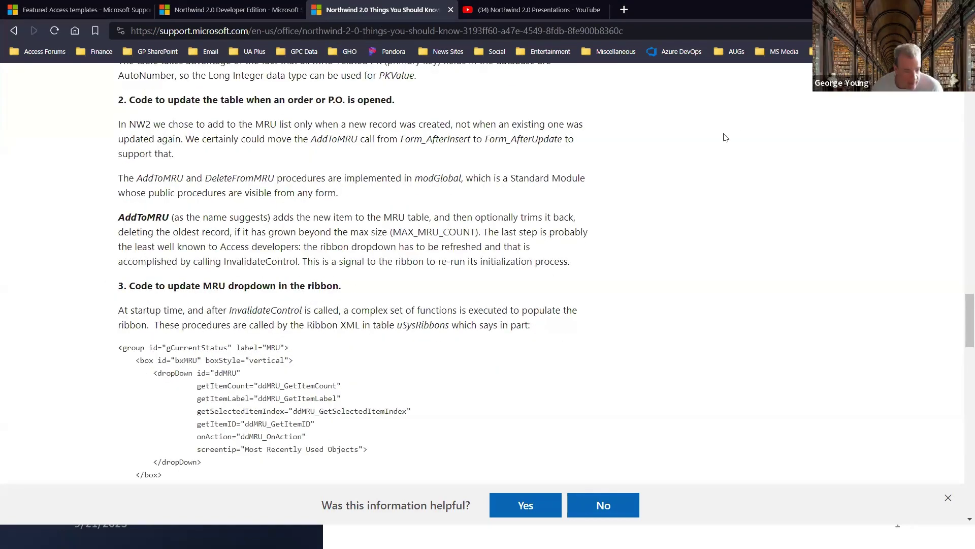
- Review the article's topic list and its Error Handling section, including the improved version 2.2 error handler
{"action": "scroll", "coordinate": [703, 140], "scroll_direction": "up", "scroll_amount": 15}
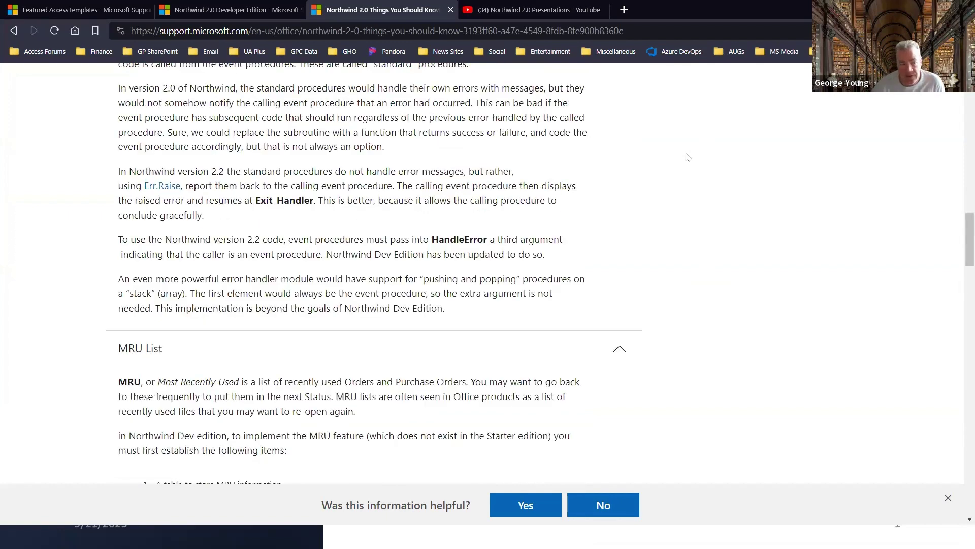
{"action": "scroll", "coordinate": [687, 156], "scroll_direction": "up", "scroll_amount": 20}
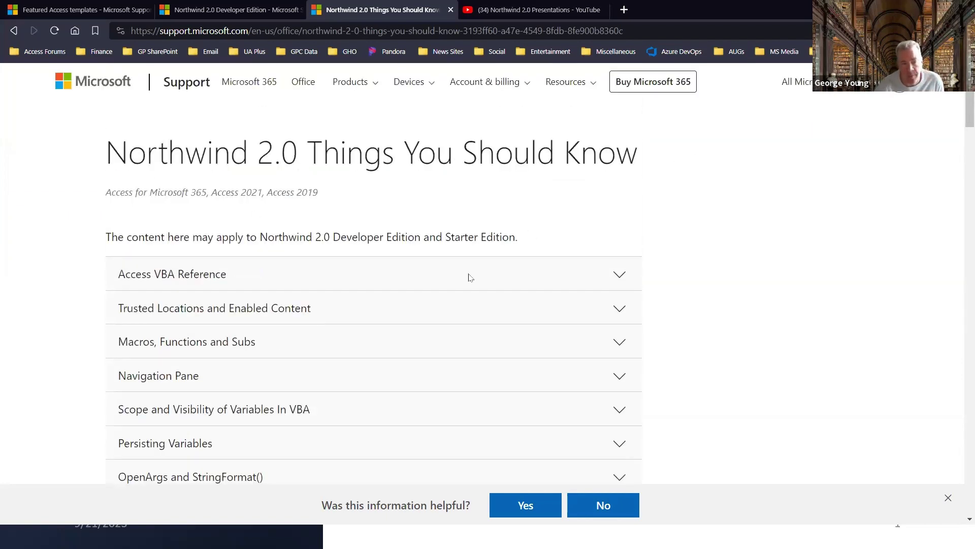
{"action": "scroll", "coordinate": [472, 296], "scroll_direction": "down", "scroll_amount": 3}
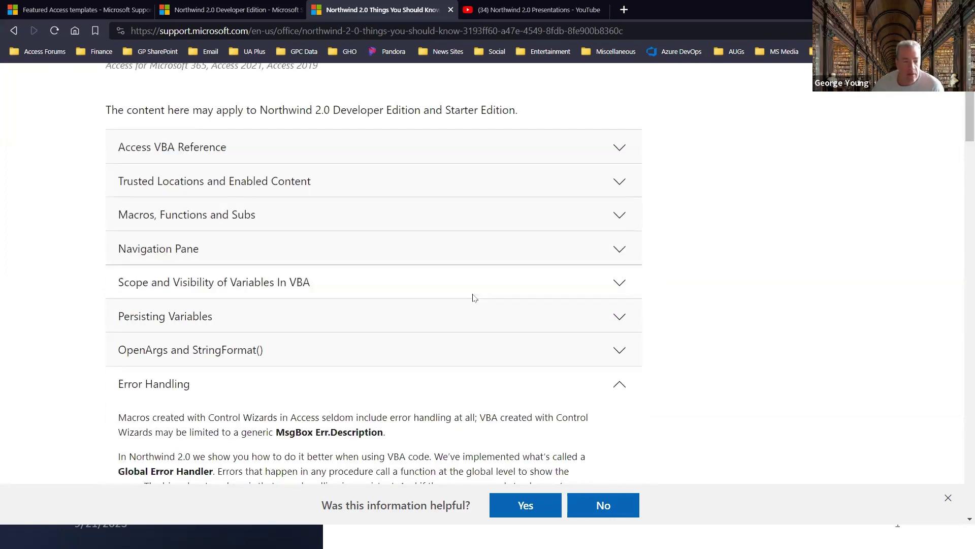
{"action": "scroll", "coordinate": [473, 298], "scroll_direction": "down", "scroll_amount": 5}
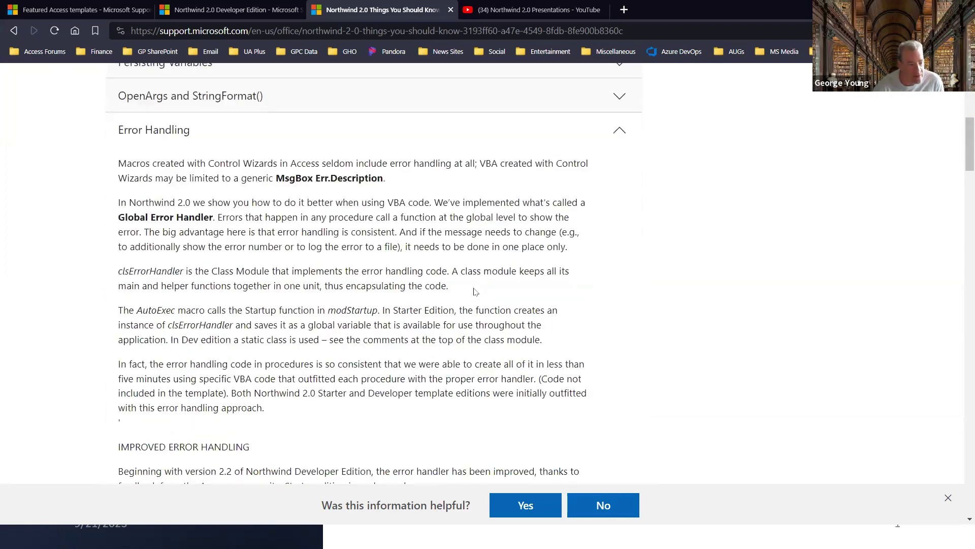
{"action": "scroll", "coordinate": [475, 291], "scroll_direction": "down", "scroll_amount": 12}
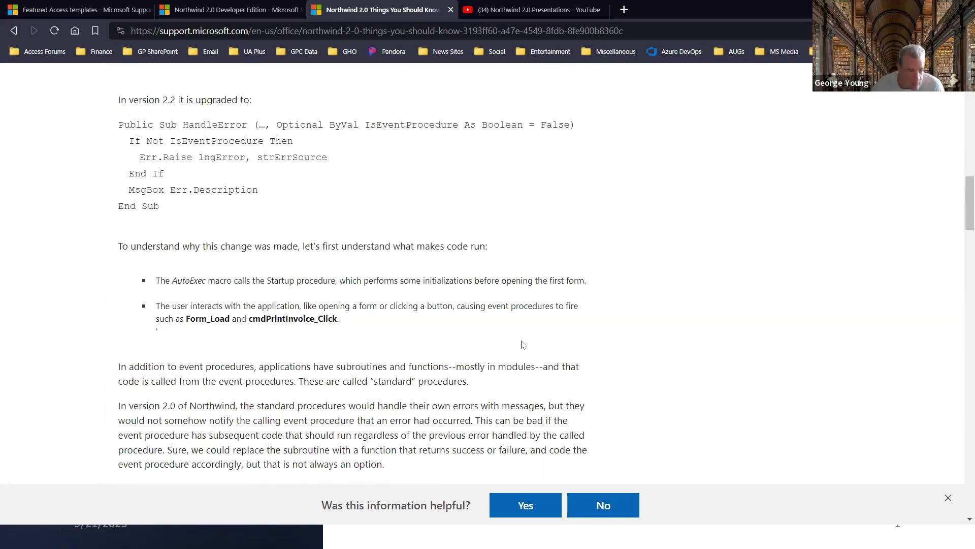
- Switch from the article back to the Northwind database and open its Visual Basic editor
{"action": "scroll", "coordinate": [523, 344], "scroll_direction": "down", "scroll_amount": 13}
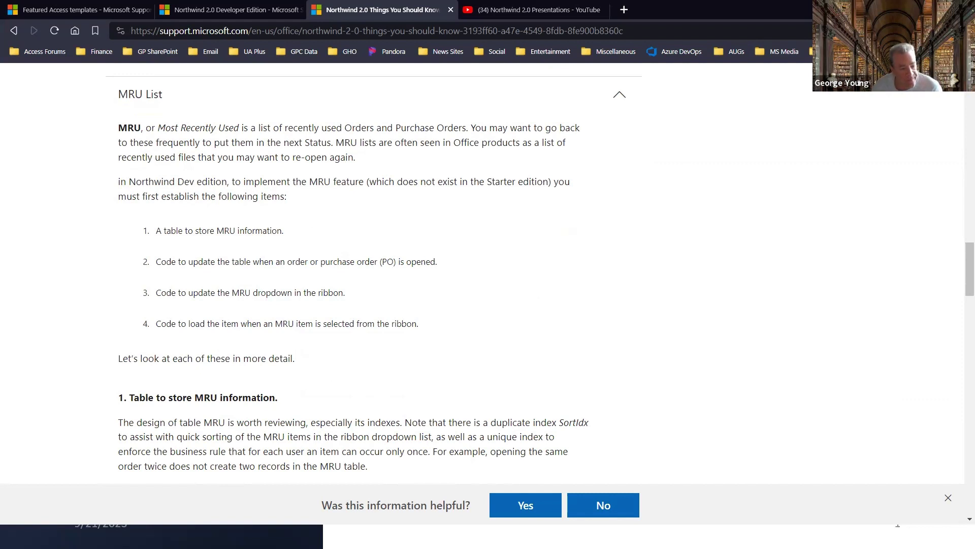
{"action": "key", "text": "alt+Tab"}
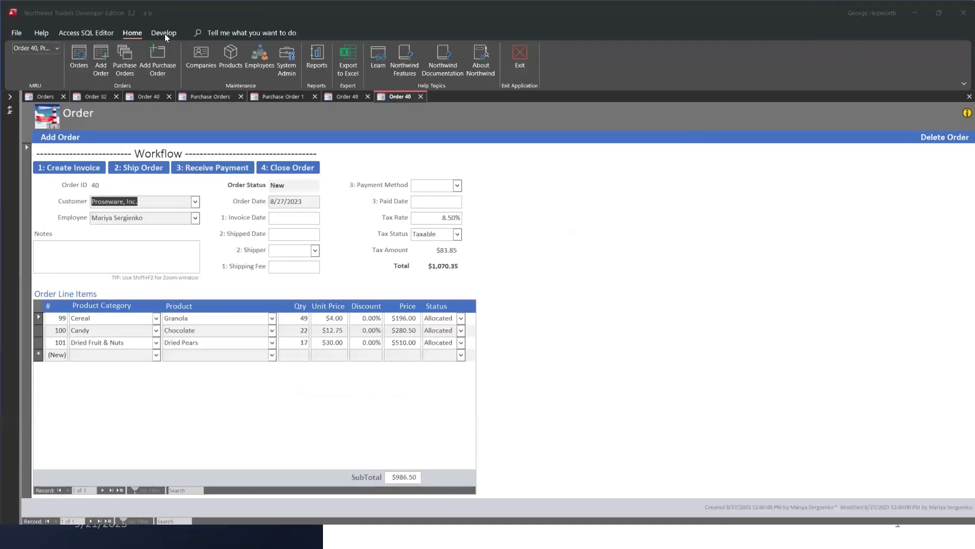
{"action": "left_click", "coordinate": [184, 32]}
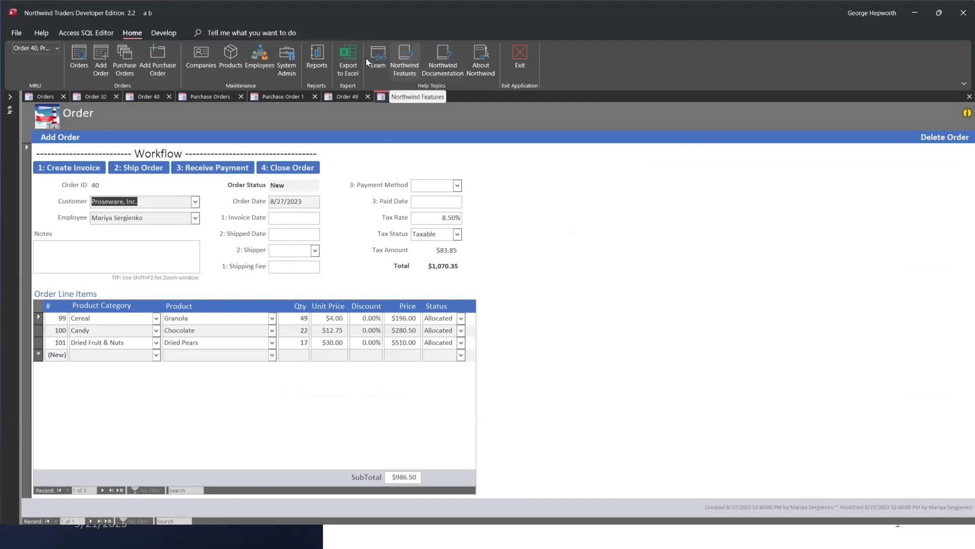
{"action": "left_click", "coordinate": [161, 30]}
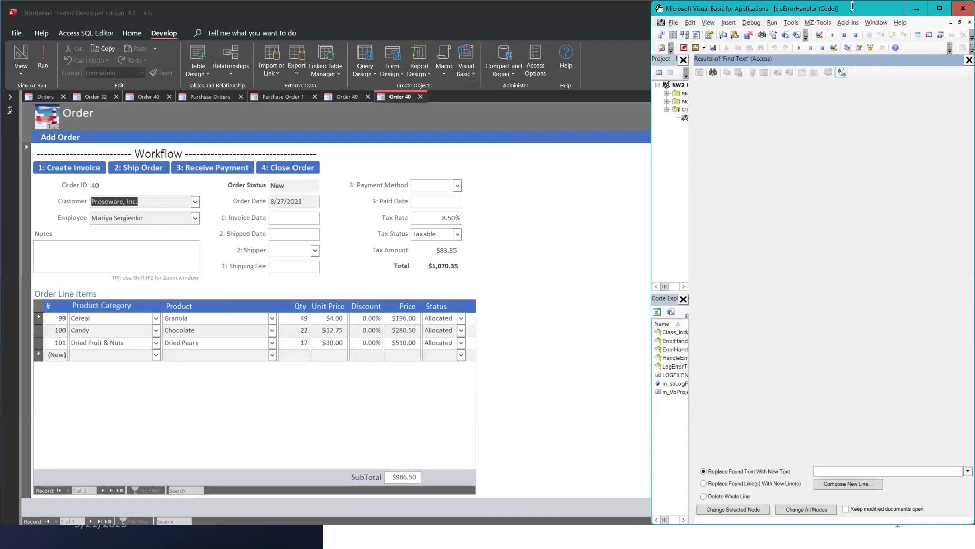
- Maximize the Visual Basic editor and resize its panes so the clsErrorHandler code and the project tree are readable
{"action": "left_click_drag", "start_coordinate": [858, 10], "coordinate": [608, 49]}
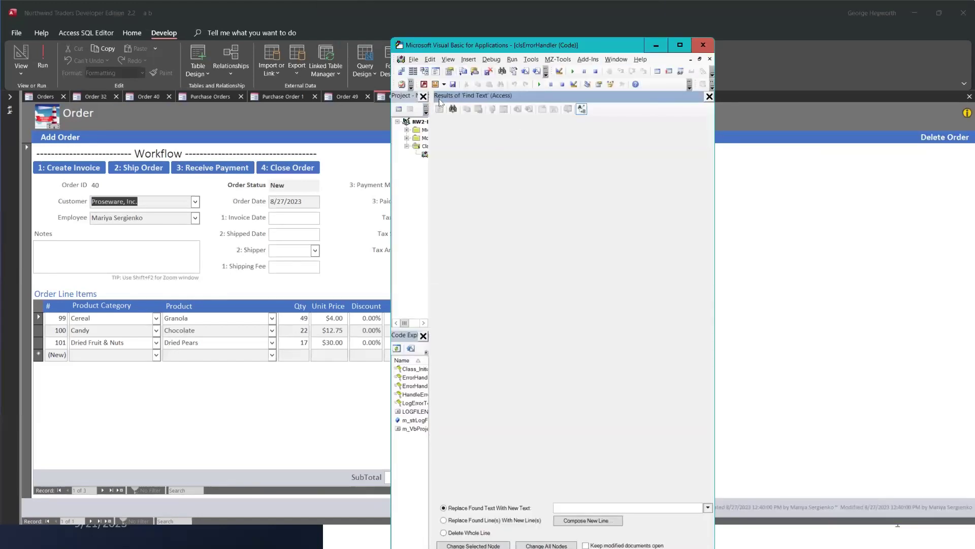
{"action": "left_click_drag", "start_coordinate": [432, 182], "coordinate": [694, 177]}
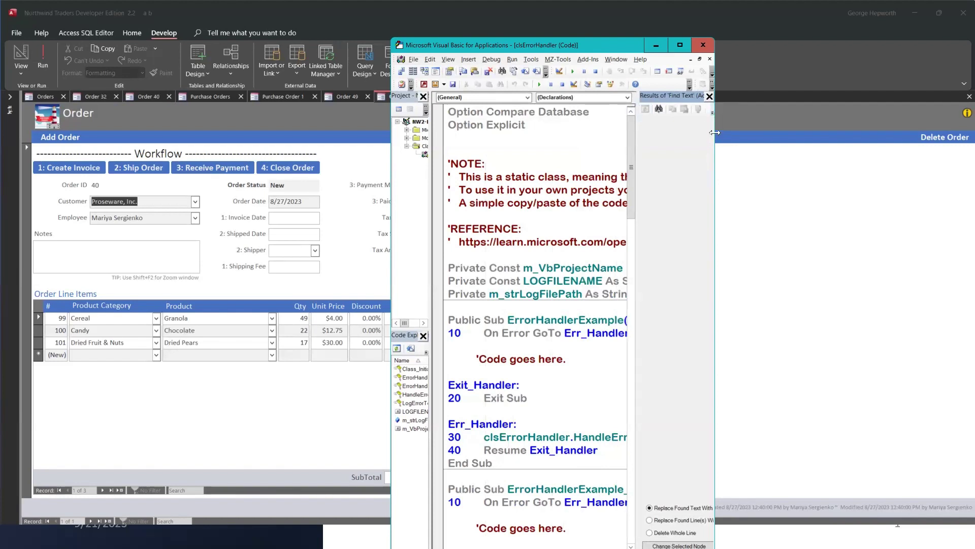
{"action": "left_click_drag", "start_coordinate": [715, 132], "coordinate": [973, 132]}
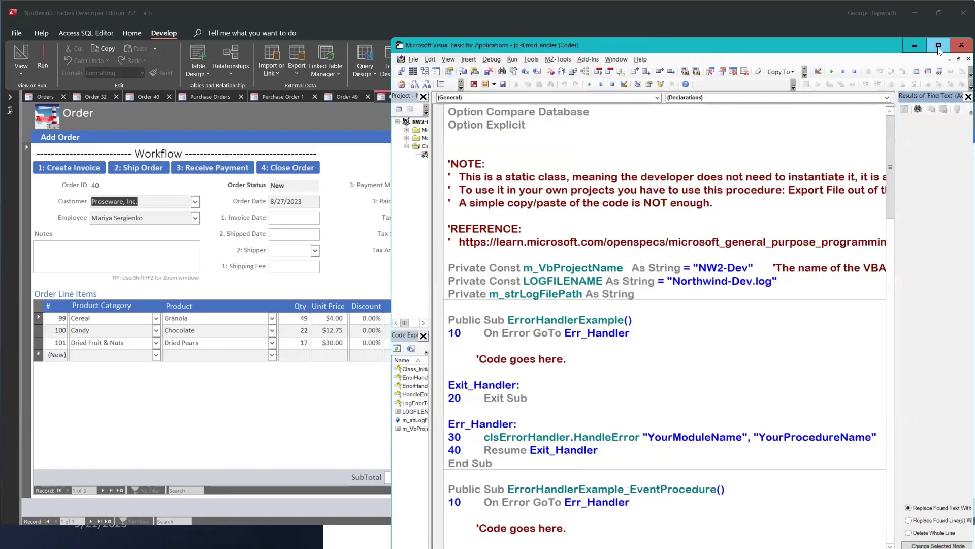
{"action": "left_click", "coordinate": [939, 44]}
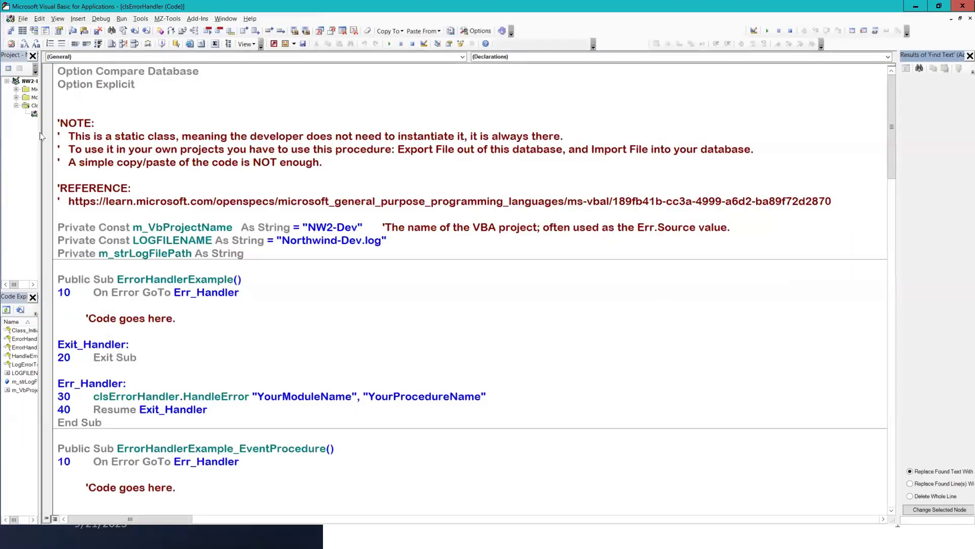
{"action": "left_click_drag", "start_coordinate": [39, 134], "coordinate": [96, 133]}
{"action": "left_click_drag", "start_coordinate": [167, 133], "coordinate": [171, 133]}
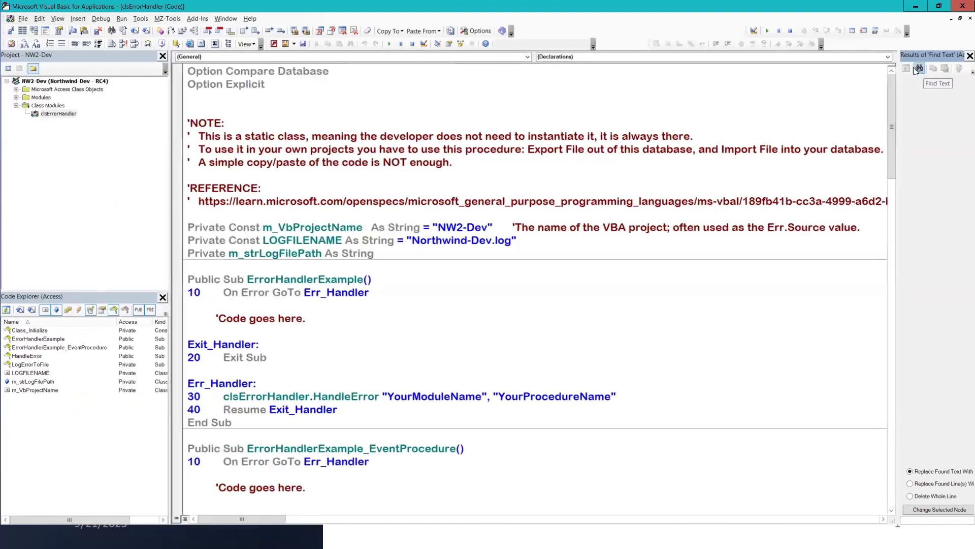
- Open the modGlobal module and review its version history and the AddToMRU procedure
{"action": "left_click", "coordinate": [15, 98]}
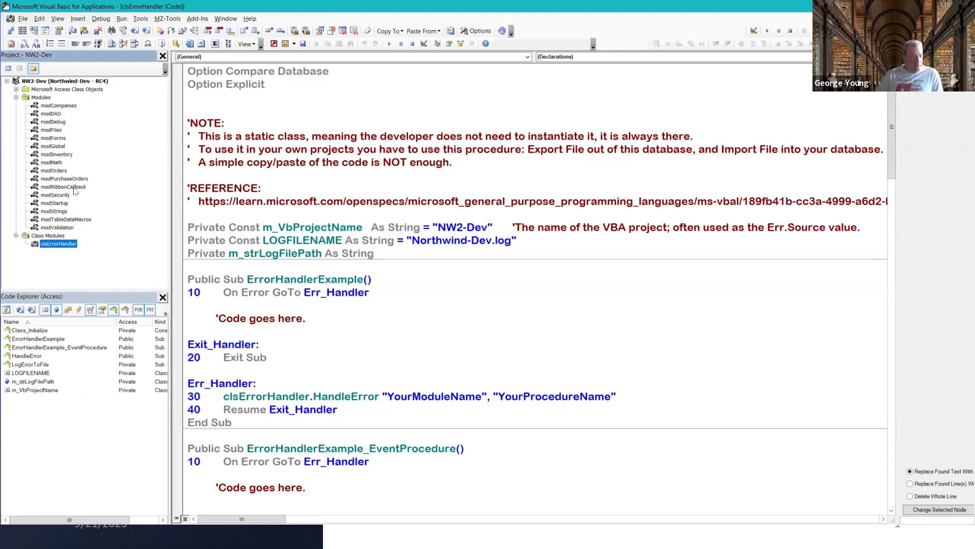
{"action": "double_click", "coordinate": [56, 146]}
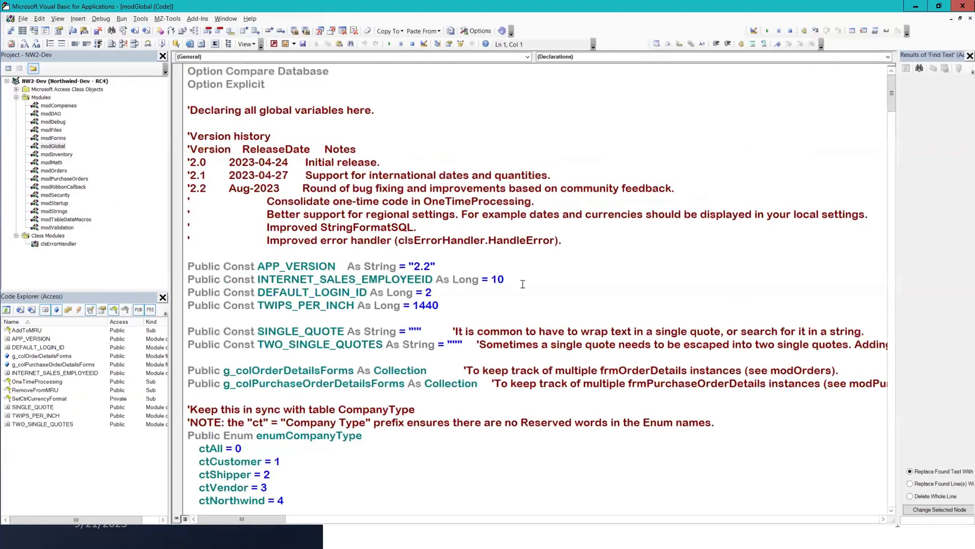
{"action": "scroll", "coordinate": [522, 284], "scroll_direction": "down", "scroll_amount": 1}
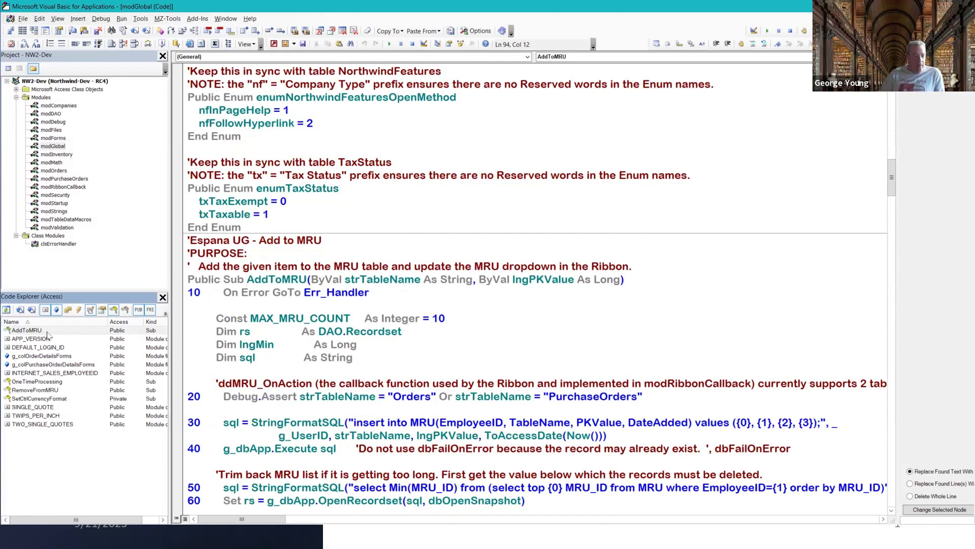
{"action": "scroll", "coordinate": [422, 298], "scroll_direction": "down", "scroll_amount": 2}
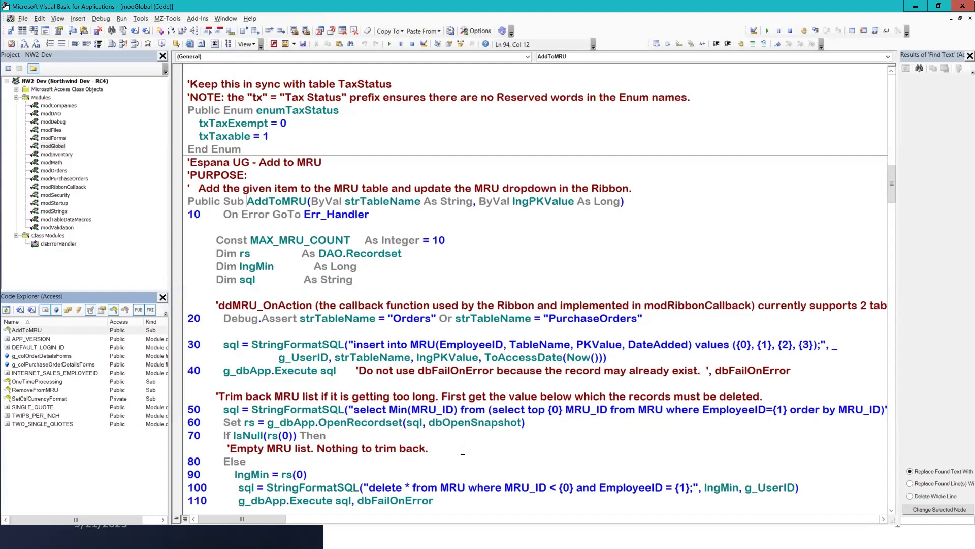
{"action": "scroll", "coordinate": [462, 446], "scroll_direction": "down", "scroll_amount": 3}
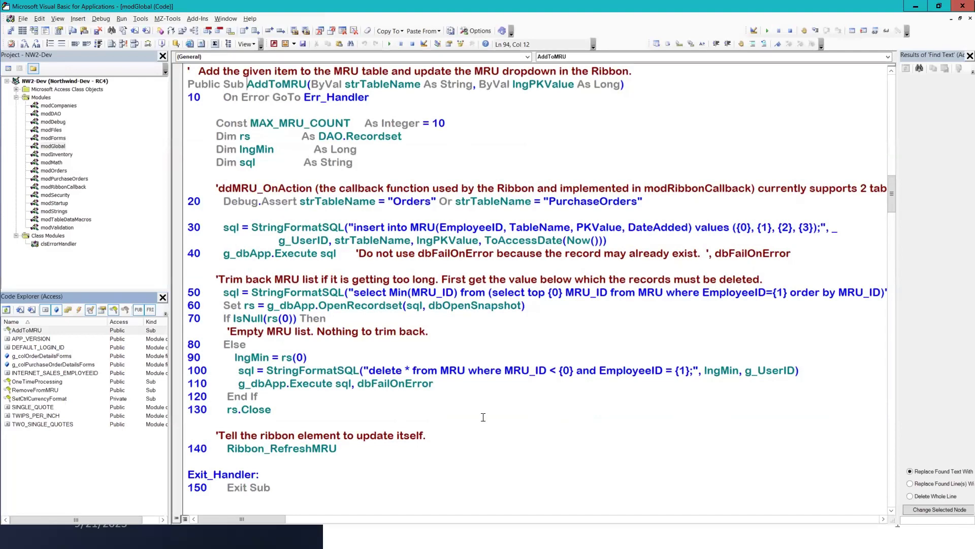
- Review the RemoveFromMRU procedure and go to the definition of the Ribbon_RefreshMRU procedure it calls
{"action": "double_click", "coordinate": [35, 390]}
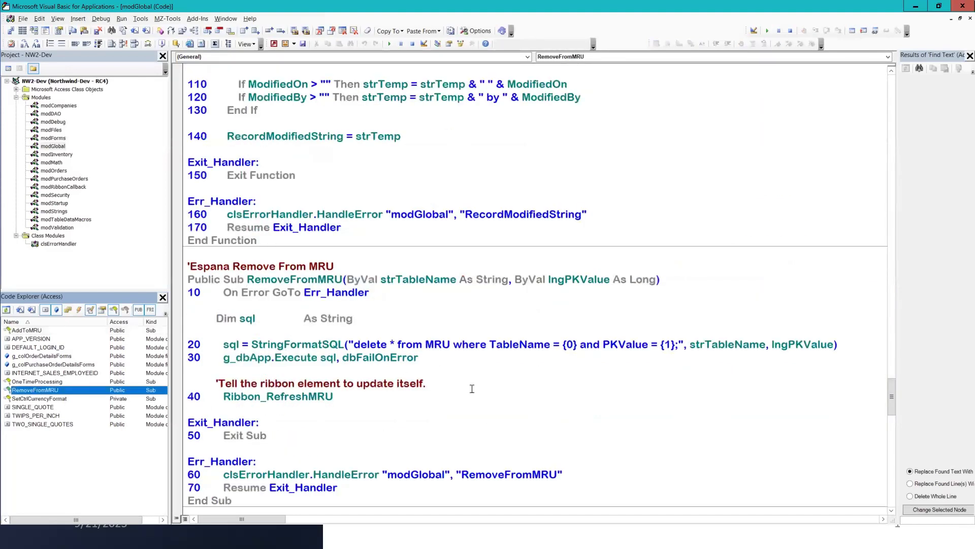
{"action": "scroll", "coordinate": [472, 389], "scroll_direction": "down", "scroll_amount": 2}
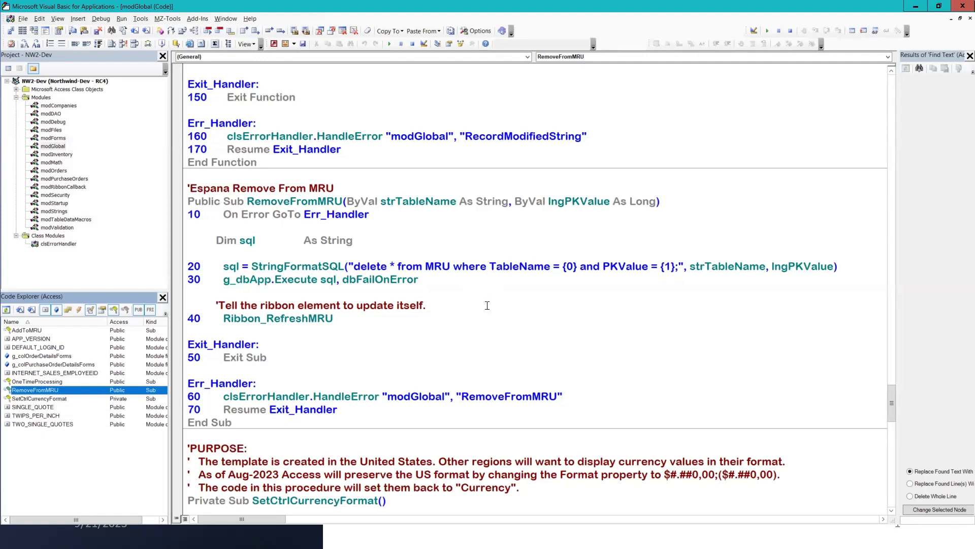
{"action": "left_click", "coordinate": [267, 318]}
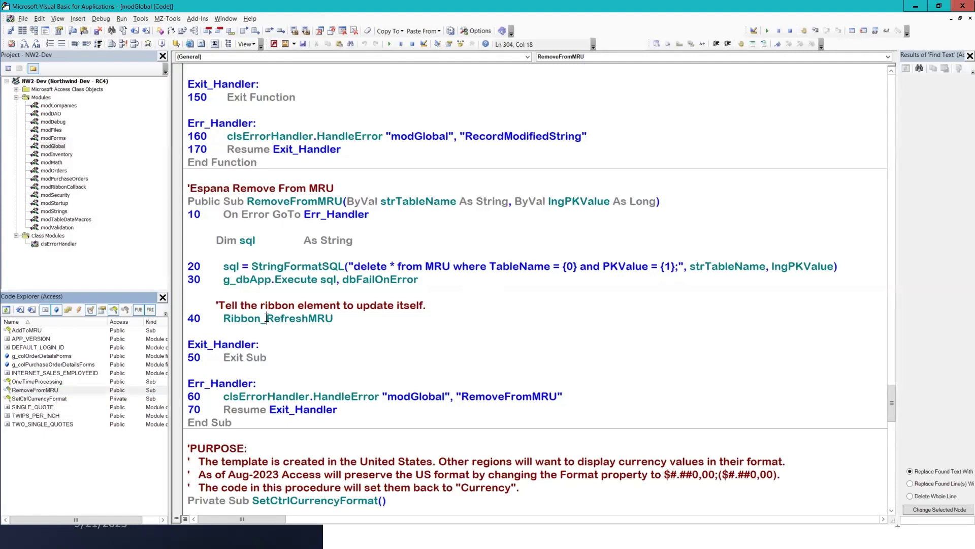
{"action": "key", "text": "shift+F2"}
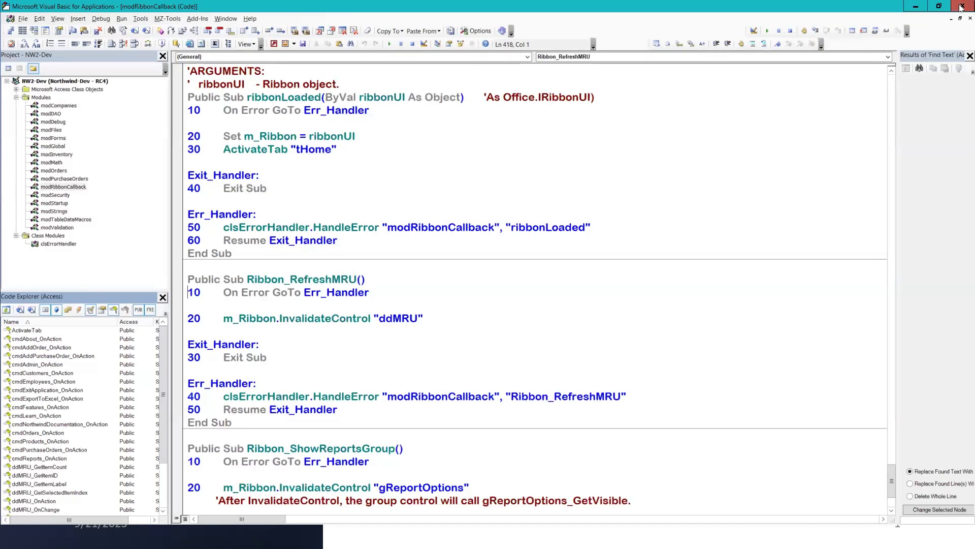
- Close the Visual Basic editor and open the Learn page with the Northwind 2.0 Developer Edition template tutorial
{"action": "left_click", "coordinate": [962, 6]}
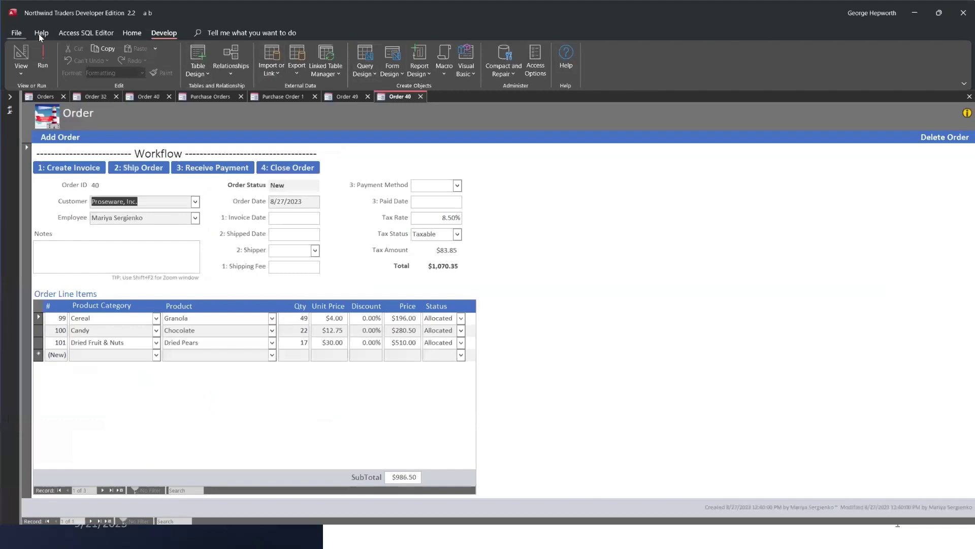
{"action": "left_click", "coordinate": [131, 32]}
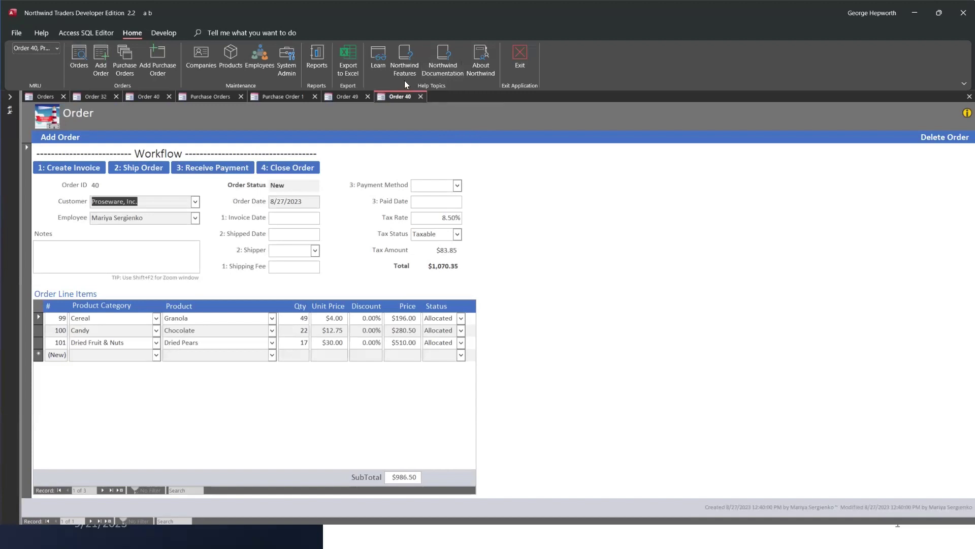
{"action": "left_click", "coordinate": [377, 62]}
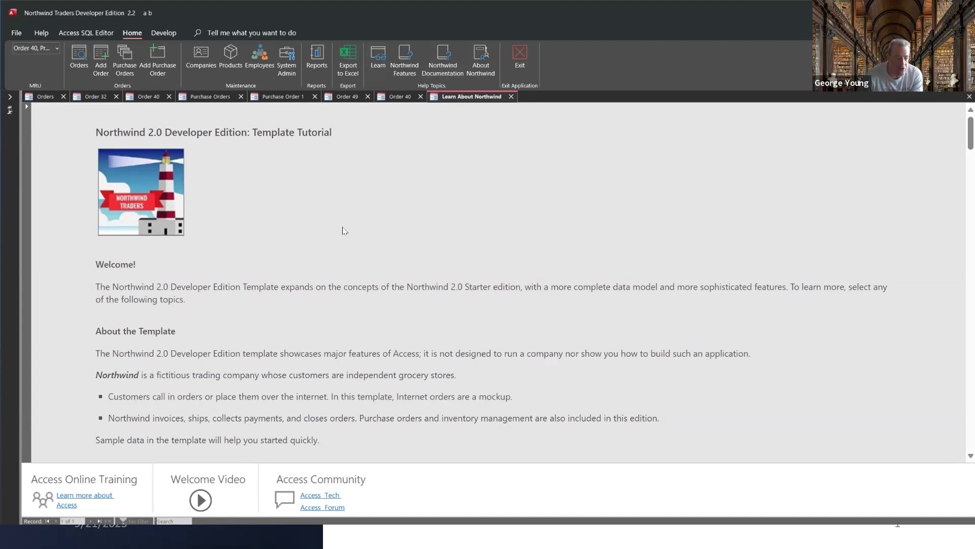
- Review the template tutorial from the welcome text through the Home ribbon, MRU, Help Topics and Develop ribbon sections
{"action": "scroll", "coordinate": [344, 231], "scroll_direction": "down", "scroll_amount": 3}
{"action": "scroll", "coordinate": [348, 231], "scroll_direction": "down", "scroll_amount": 1}
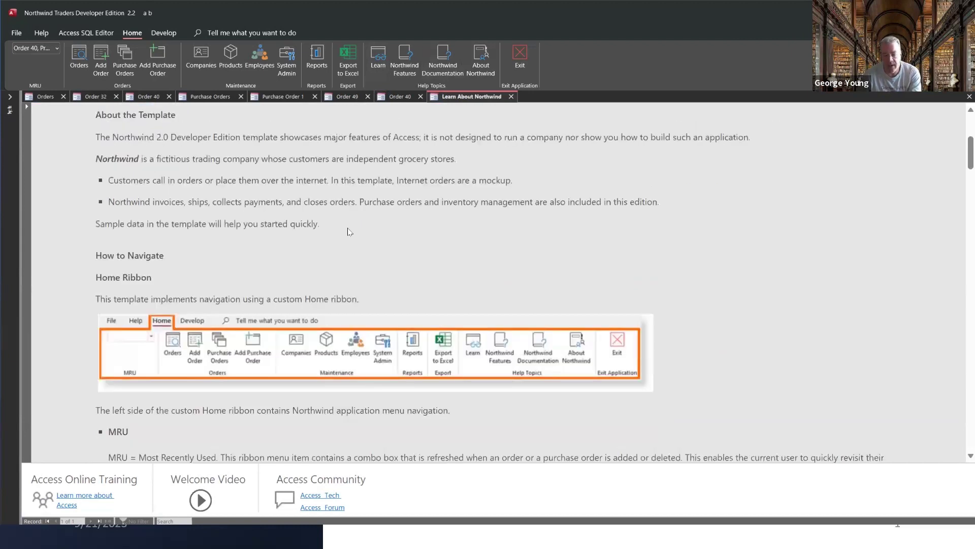
{"action": "scroll", "coordinate": [349, 232], "scroll_direction": "up", "scroll_amount": 4}
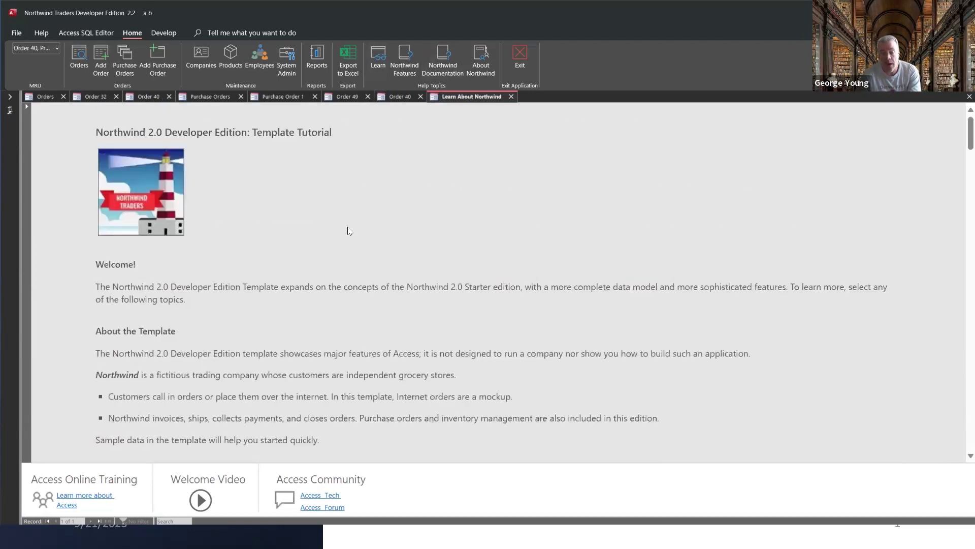
{"action": "scroll", "coordinate": [349, 231], "scroll_direction": "down", "scroll_amount": 3}
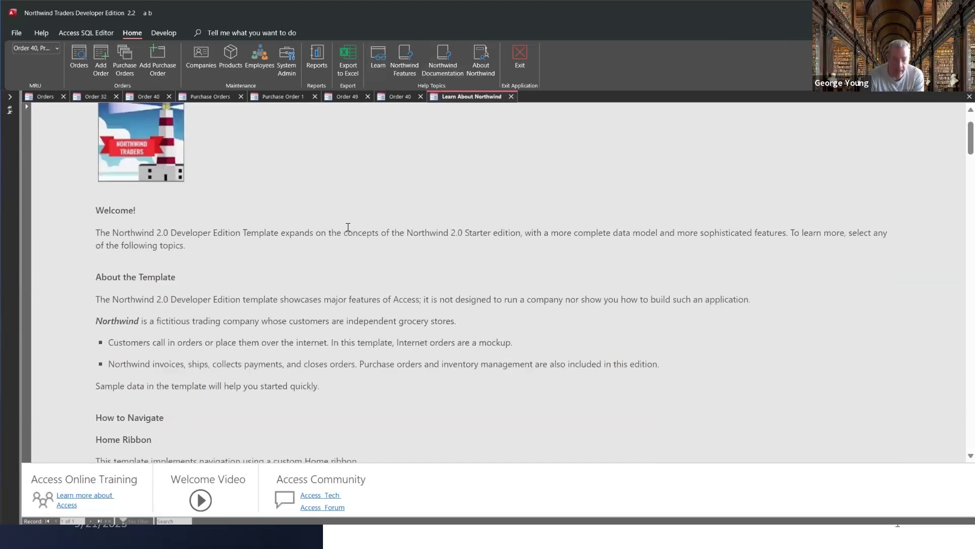
{"action": "scroll", "coordinate": [349, 227], "scroll_direction": "down", "scroll_amount": 3}
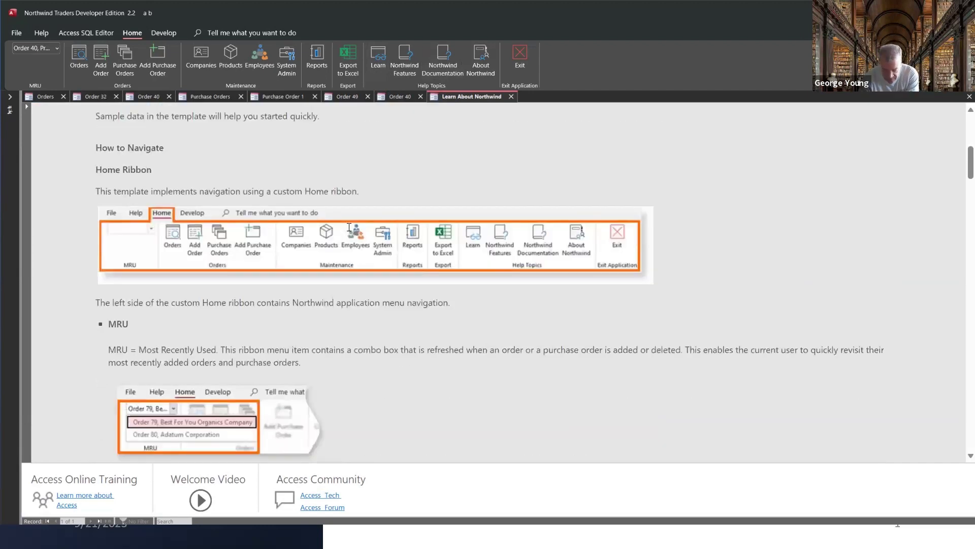
{"action": "scroll", "coordinate": [349, 228], "scroll_direction": "down", "scroll_amount": 1}
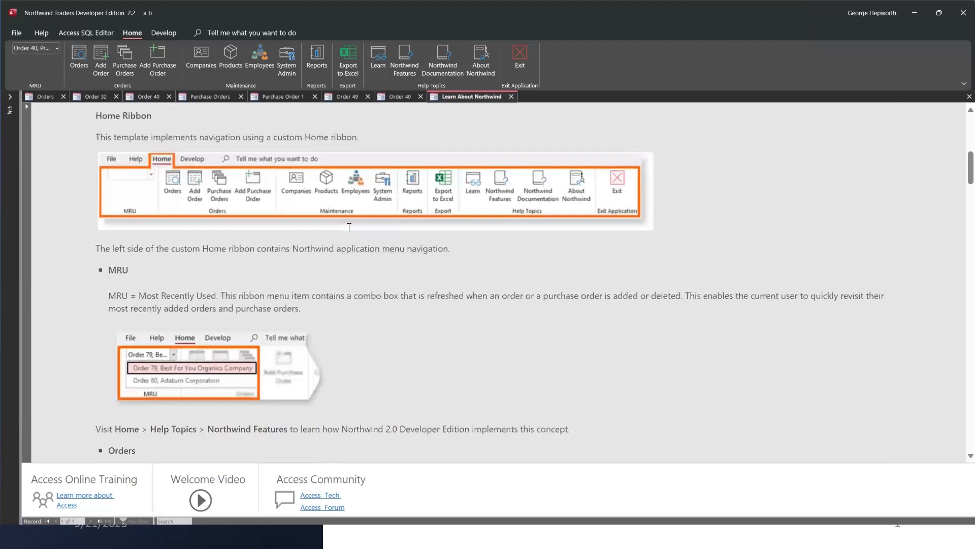
{"action": "scroll", "coordinate": [349, 227], "scroll_direction": "down", "scroll_amount": 1}
{"action": "scroll", "coordinate": [349, 227], "scroll_direction": "down", "scroll_amount": 1}
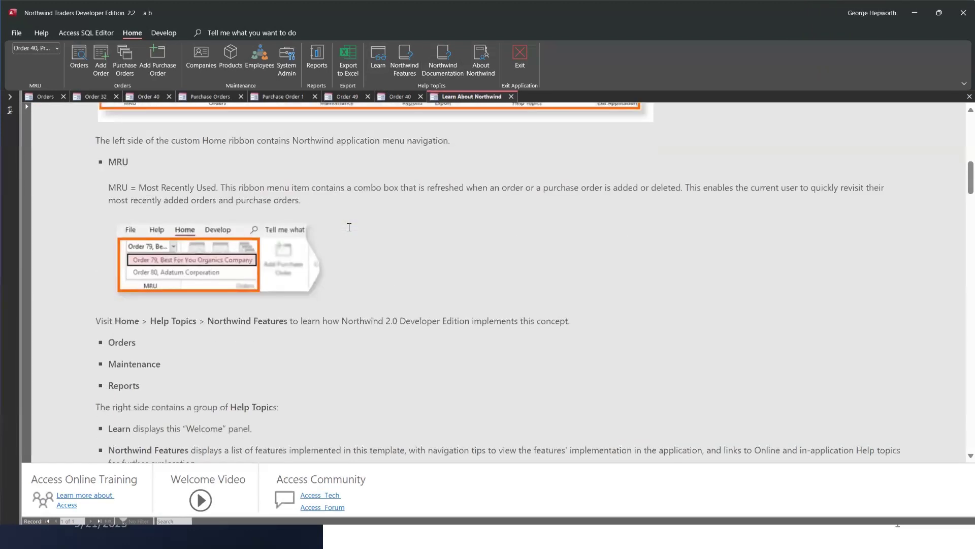
{"action": "scroll", "coordinate": [349, 227], "scroll_direction": "down", "scroll_amount": 1}
{"action": "scroll", "coordinate": [349, 227], "scroll_direction": "down", "scroll_amount": 1}
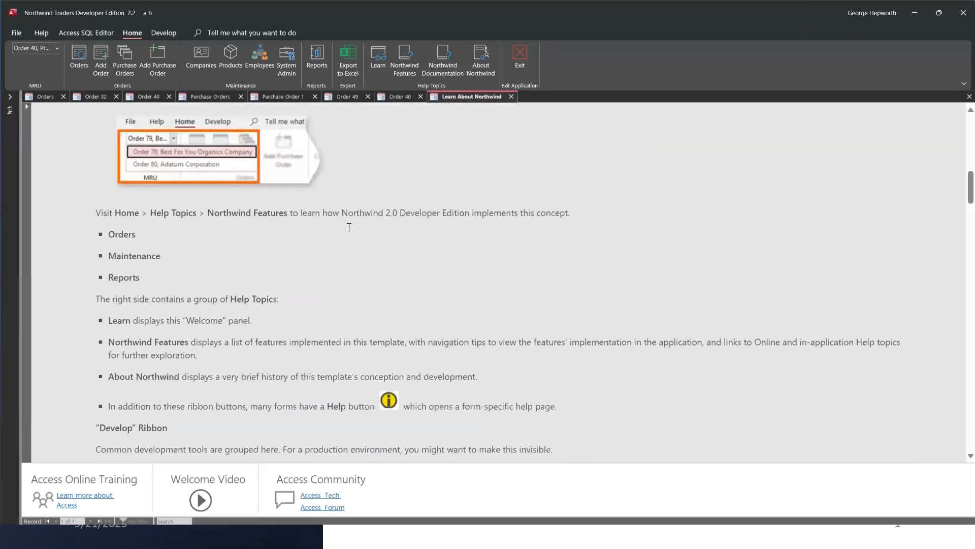
{"action": "scroll", "coordinate": [349, 227], "scroll_direction": "down", "scroll_amount": 1}
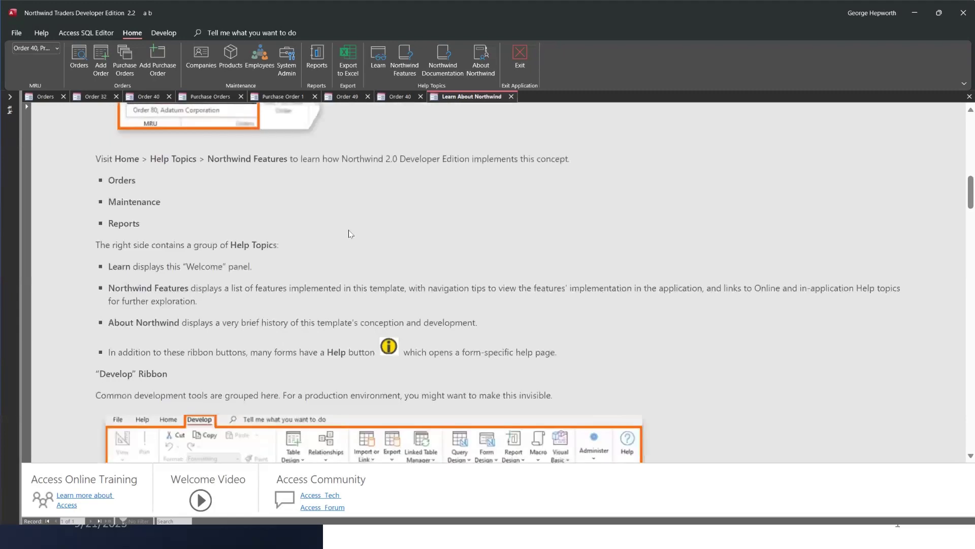
{"action": "scroll", "coordinate": [349, 233], "scroll_direction": "down", "scroll_amount": 1}
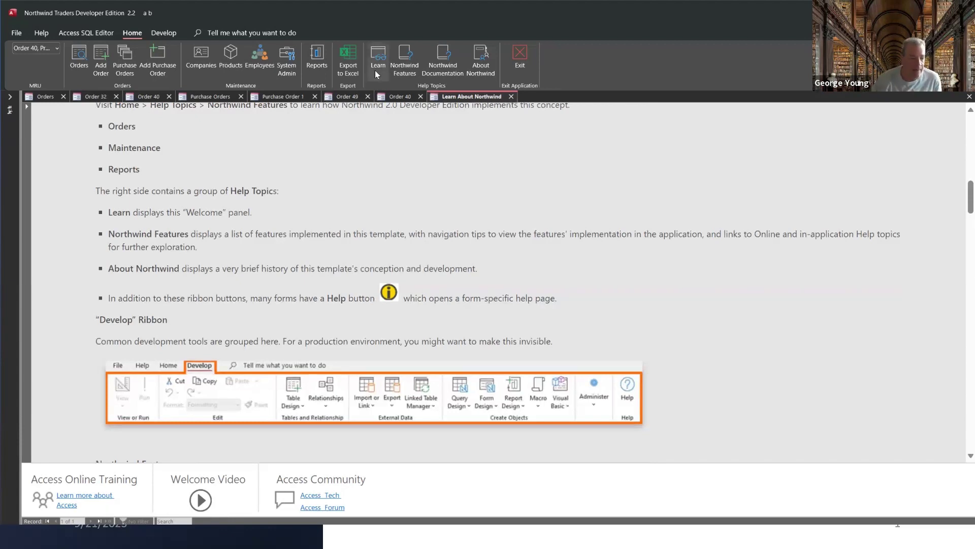
{"action": "scroll", "coordinate": [262, 455], "scroll_direction": "down", "scroll_amount": 1}
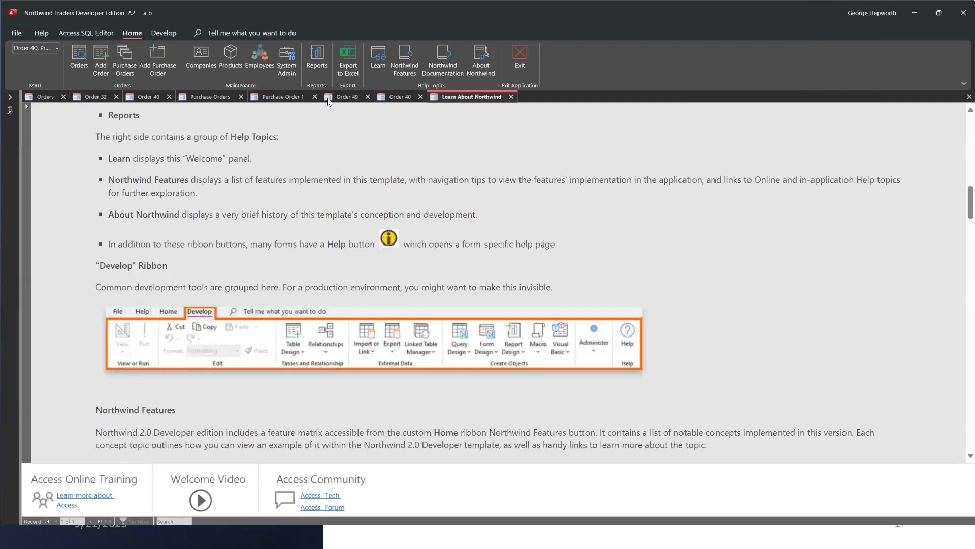
- Open the Northwind Features list and bring up the in-app help on Filter Forms for the Apply predefined filter item
{"action": "left_click", "coordinate": [408, 61]}
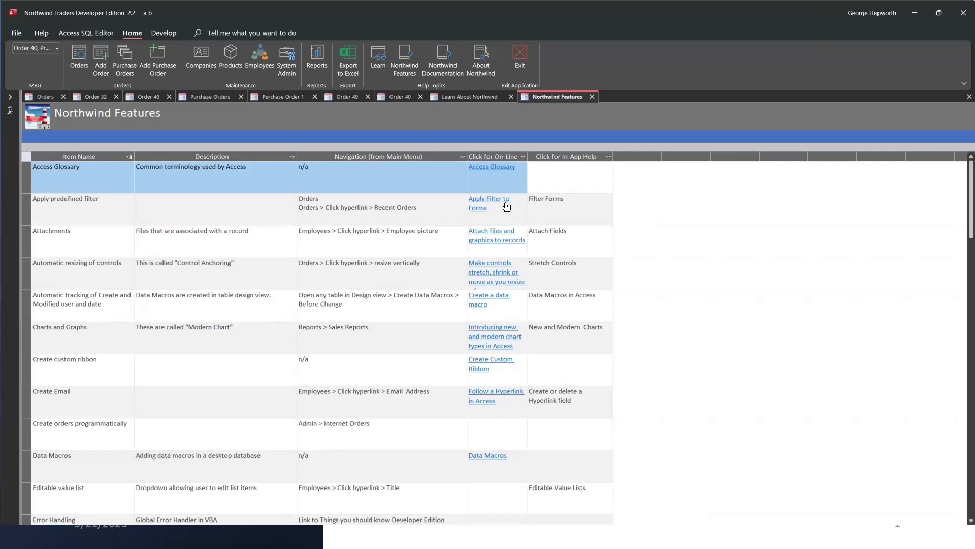
{"action": "left_click", "coordinate": [551, 199]}
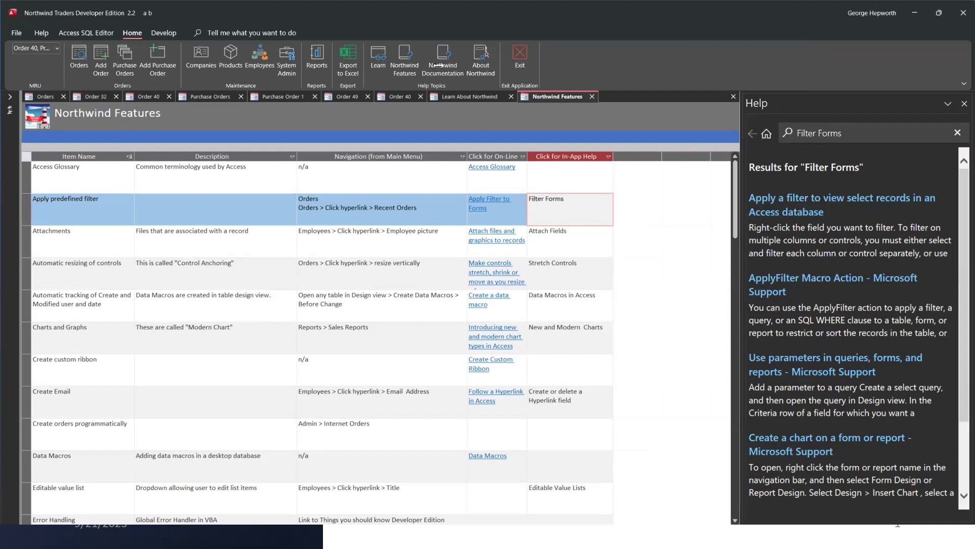
{"action": "left_click", "coordinate": [595, 52]}
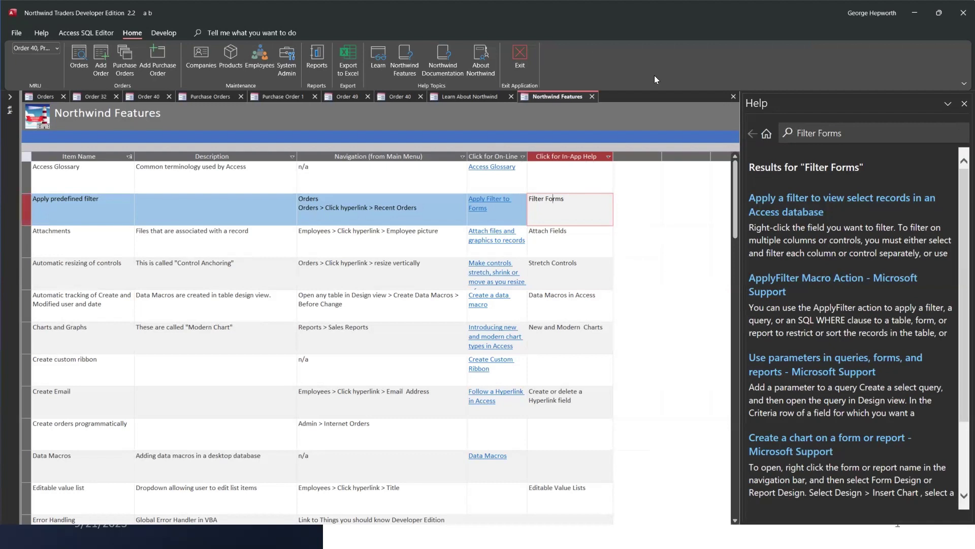
- Open the Northwind Documentation help topic and the About Northwind Dev Edition information
{"action": "left_click", "coordinate": [442, 66]}
{"action": "left_click", "coordinate": [487, 58]}
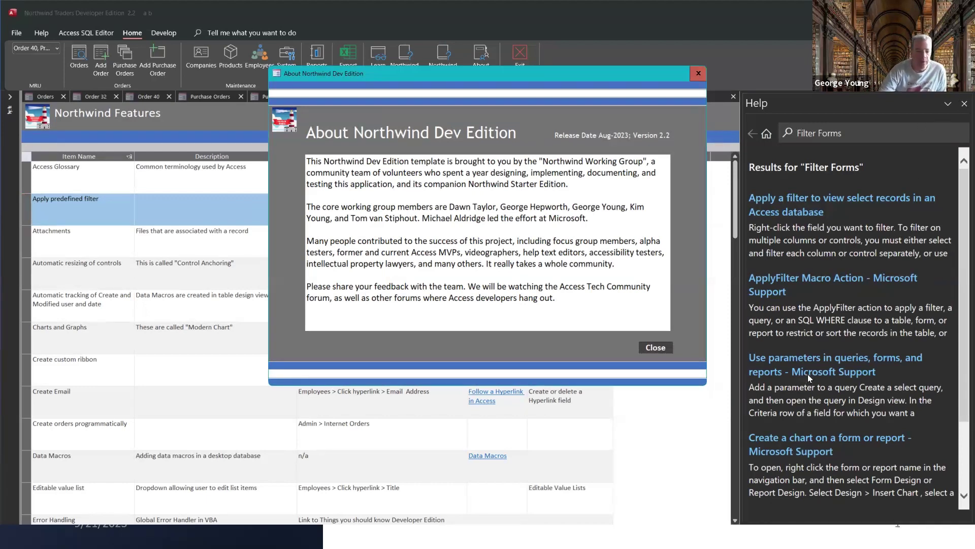
- Close the About Northwind information, the in-app help results and the Northwind Features list
{"action": "left_click", "coordinate": [653, 349]}
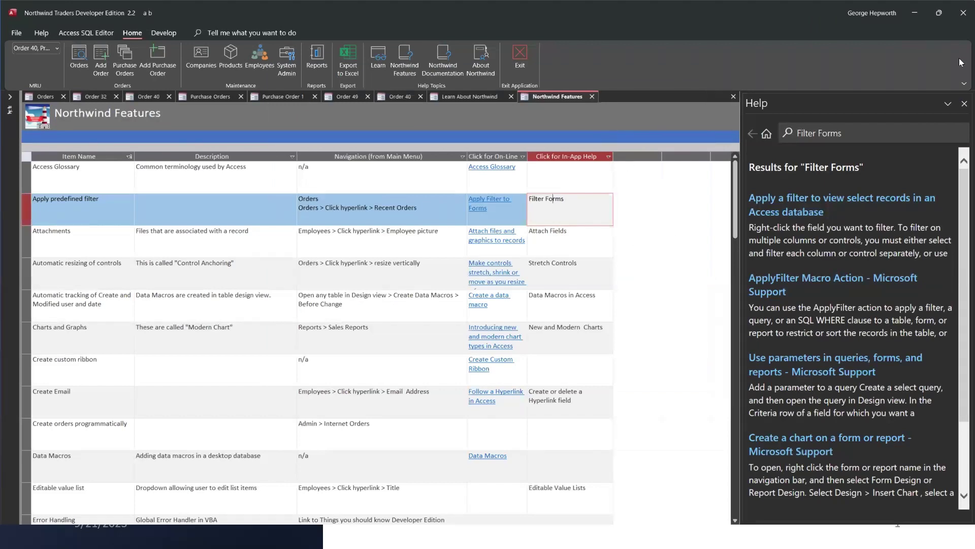
{"action": "left_click", "coordinate": [965, 103]}
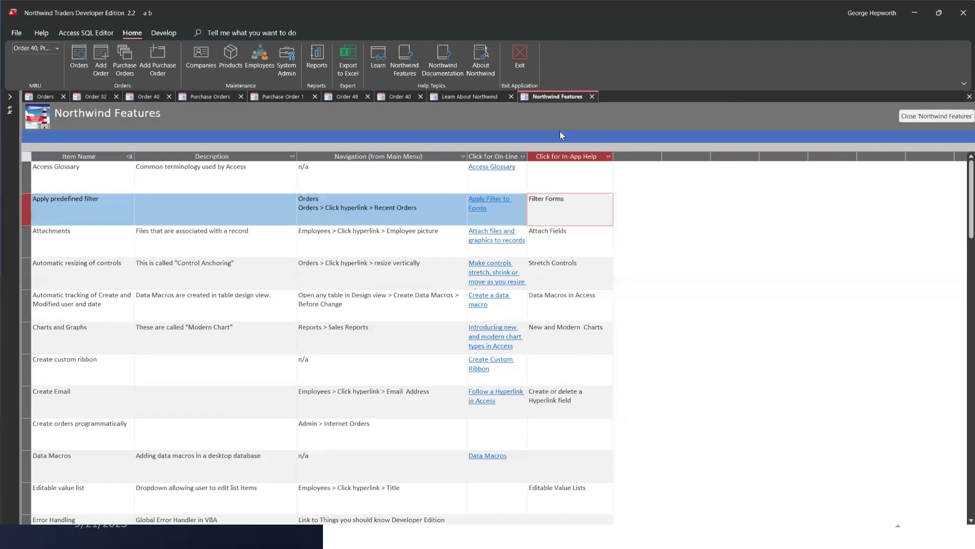
{"action": "left_click", "coordinate": [592, 97]}
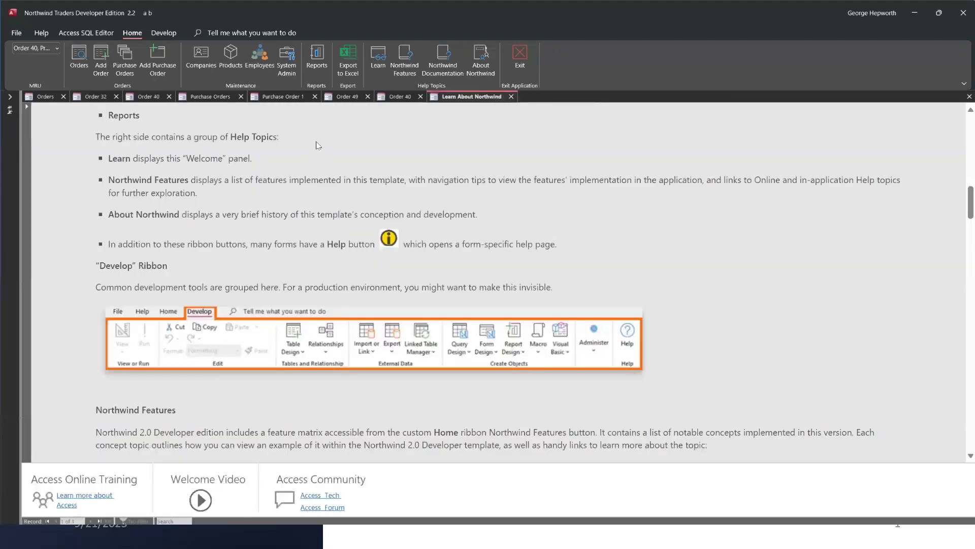
- Switch to the Orders list, open its form-specific help article in the browser and maximize that window on this screen
{"action": "left_click", "coordinate": [40, 96]}
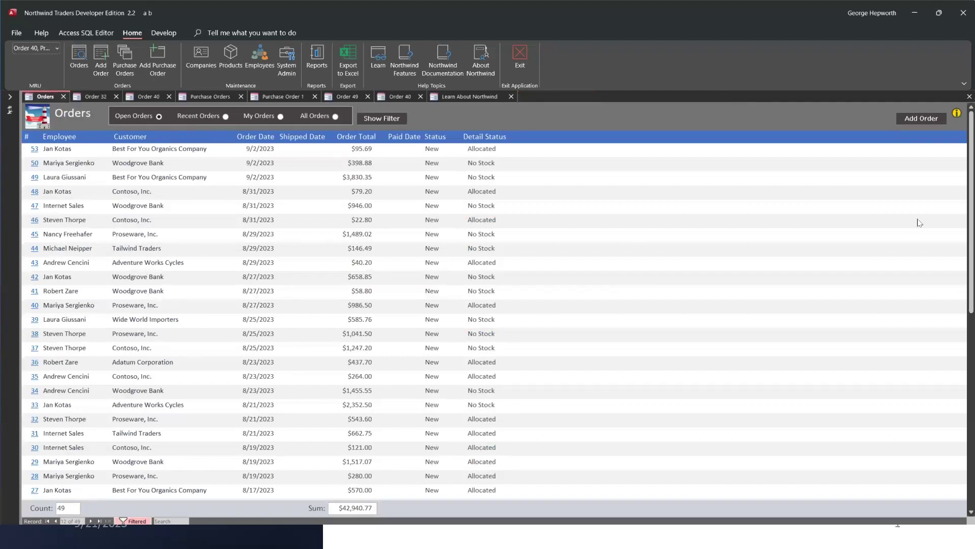
{"action": "left_click", "coordinate": [957, 115]}
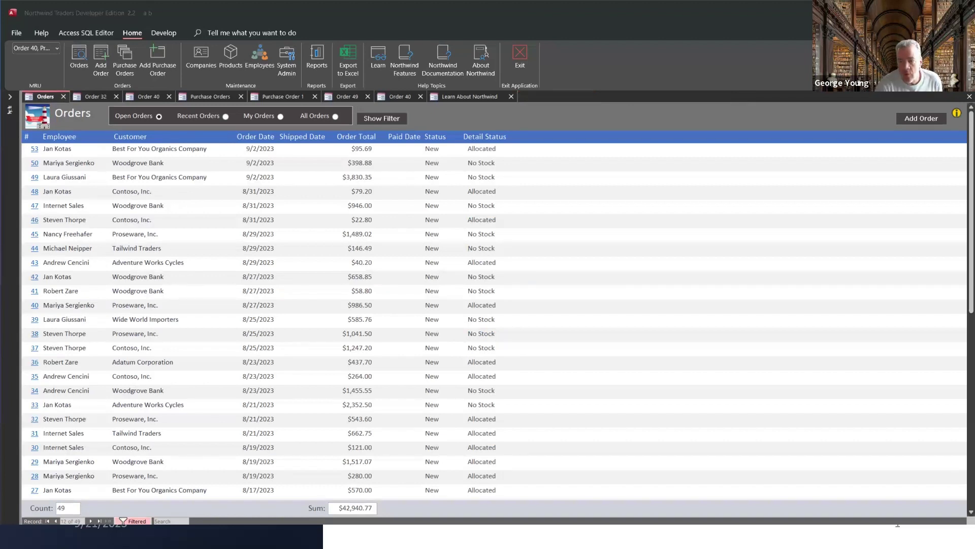
{"action": "double_click", "coordinate": [273, 17]}
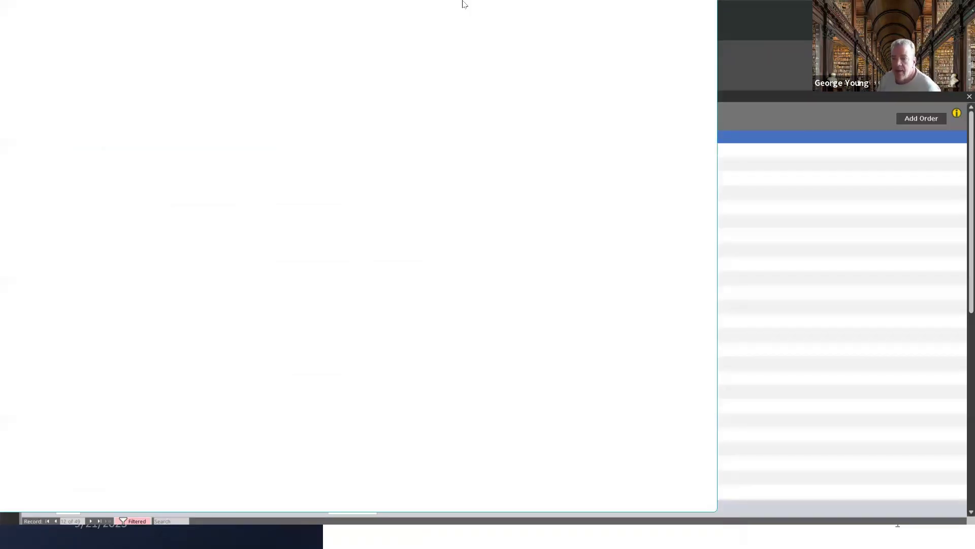
{"action": "left_click_drag", "start_coordinate": [462, 4], "coordinate": [793, 20]}
{"action": "key", "text": "super+Up"}
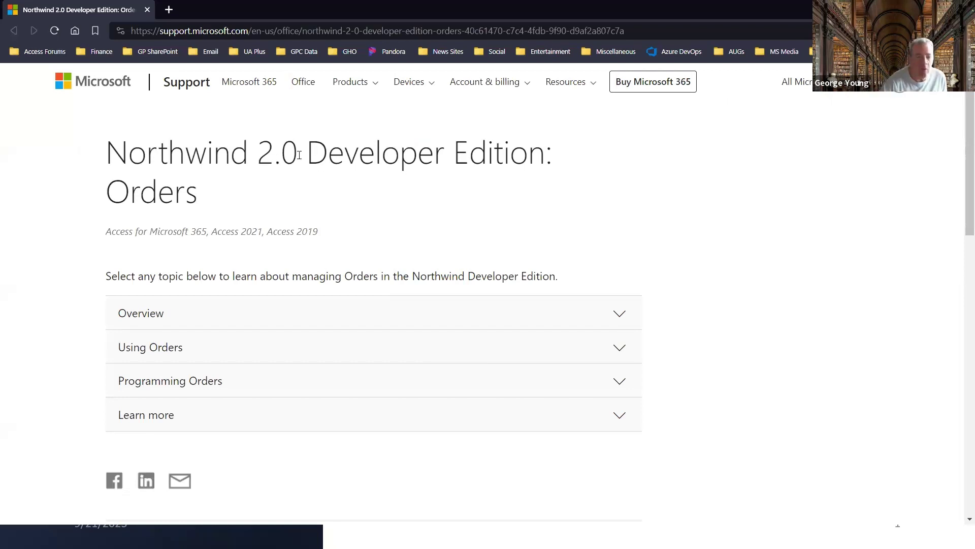
- Highlight Orders in the article title, then expand and read the Overview and Using Orders sections
{"action": "left_click", "coordinate": [106, 191]}
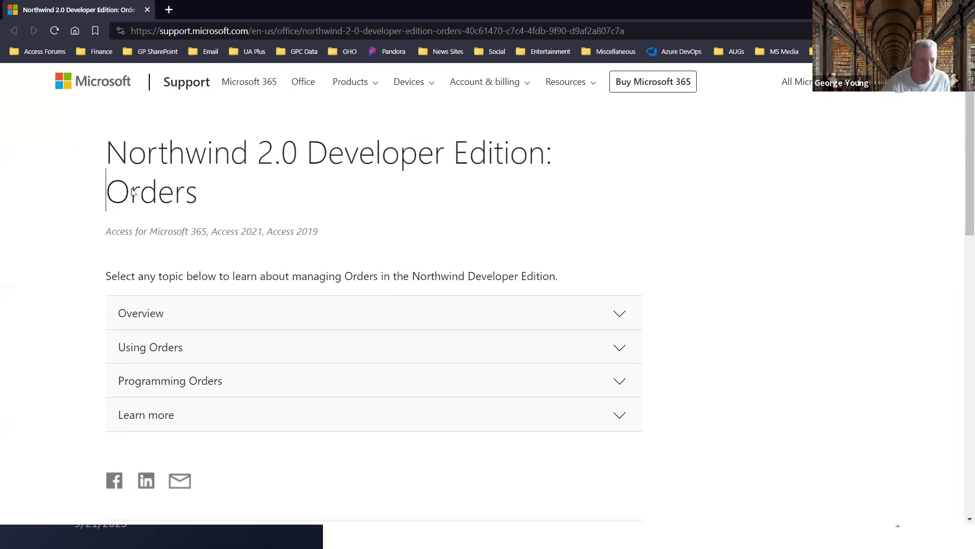
{"action": "left_click_drag", "start_coordinate": [133, 191], "coordinate": [202, 196]}
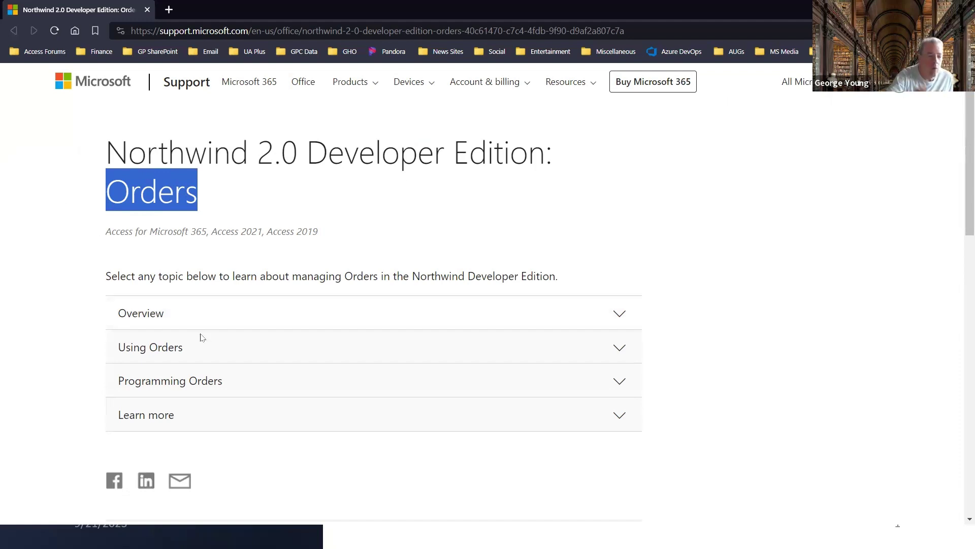
{"action": "left_click", "coordinate": [620, 315]}
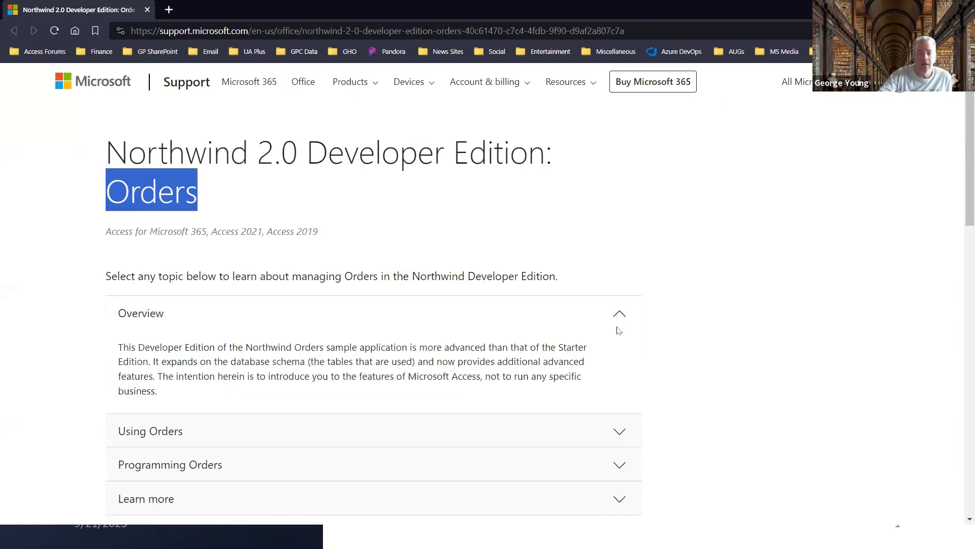
{"action": "left_click", "coordinate": [617, 432]}
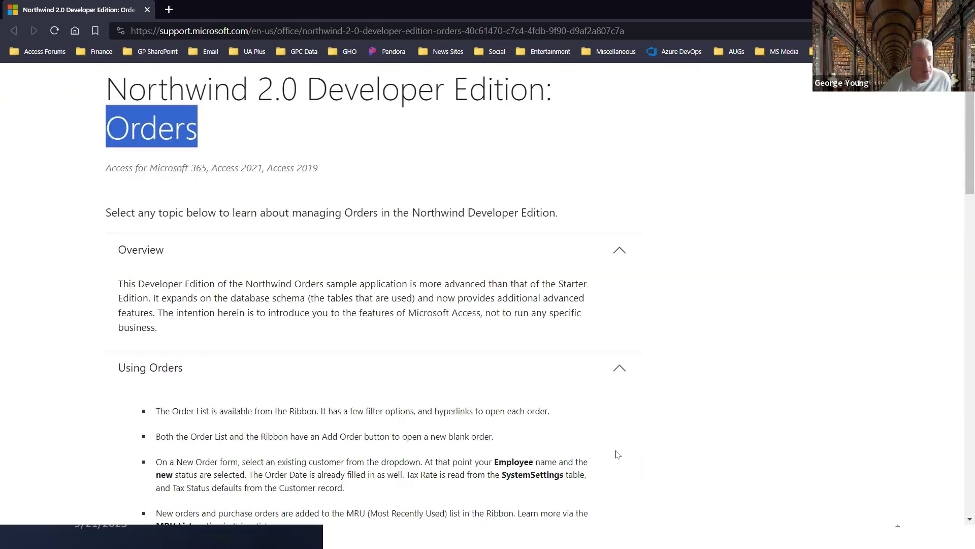
{"action": "scroll", "coordinate": [617, 454], "scroll_direction": "down", "scroll_amount": 5}
{"action": "scroll", "coordinate": [617, 454], "scroll_direction": "down", "scroll_amount": 4}
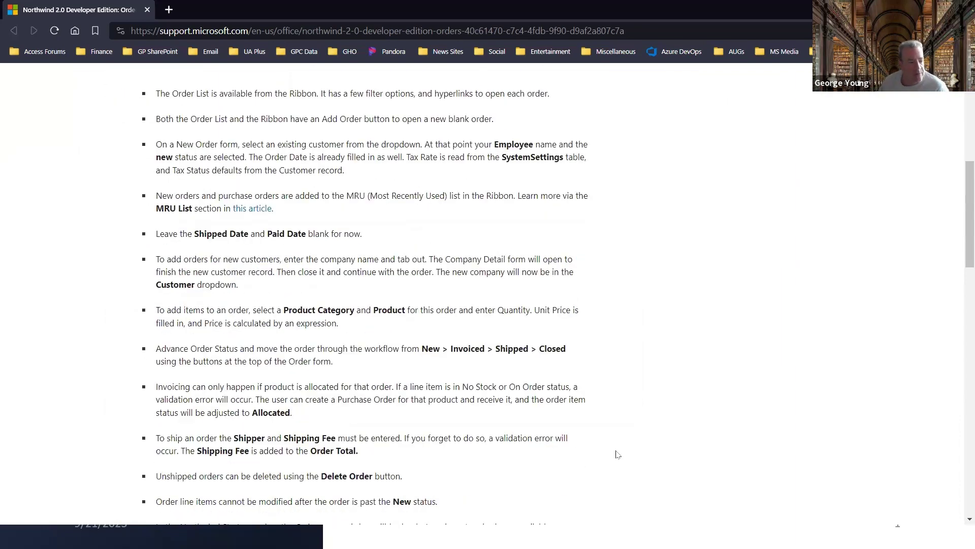
{"action": "scroll", "coordinate": [618, 454], "scroll_direction": "down", "scroll_amount": 3}
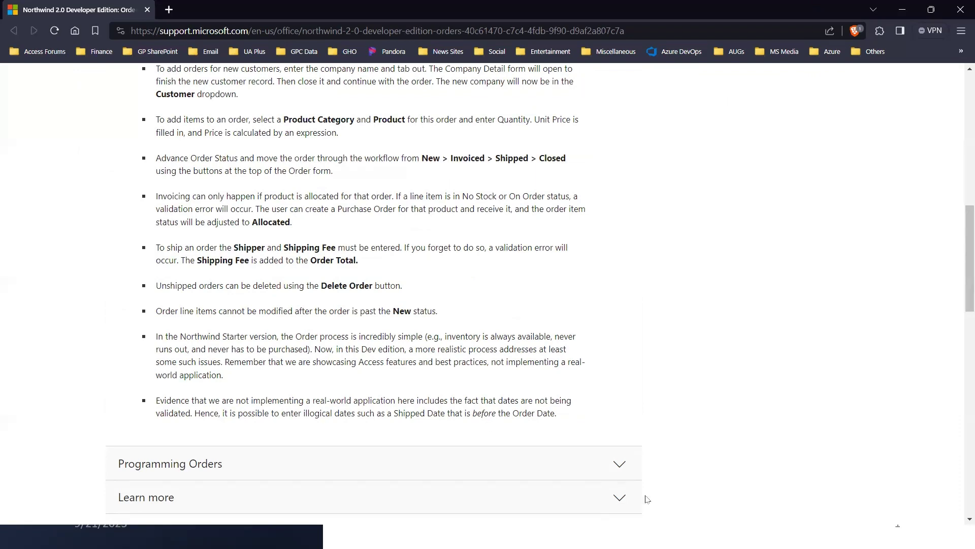
- Expand the Programming Orders section, highlight the ProductCategory and Product cascading comboboxes text, and minimize the browser
{"action": "left_click", "coordinate": [620, 465]}
{"action": "scroll", "coordinate": [585, 442], "scroll_direction": "down", "scroll_amount": 3}
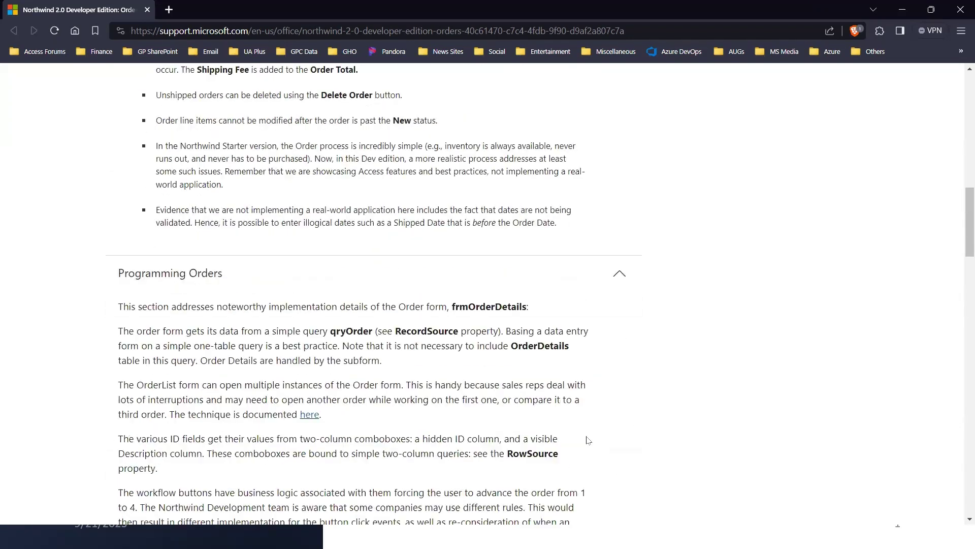
{"action": "scroll", "coordinate": [587, 440], "scroll_direction": "down", "scroll_amount": 3}
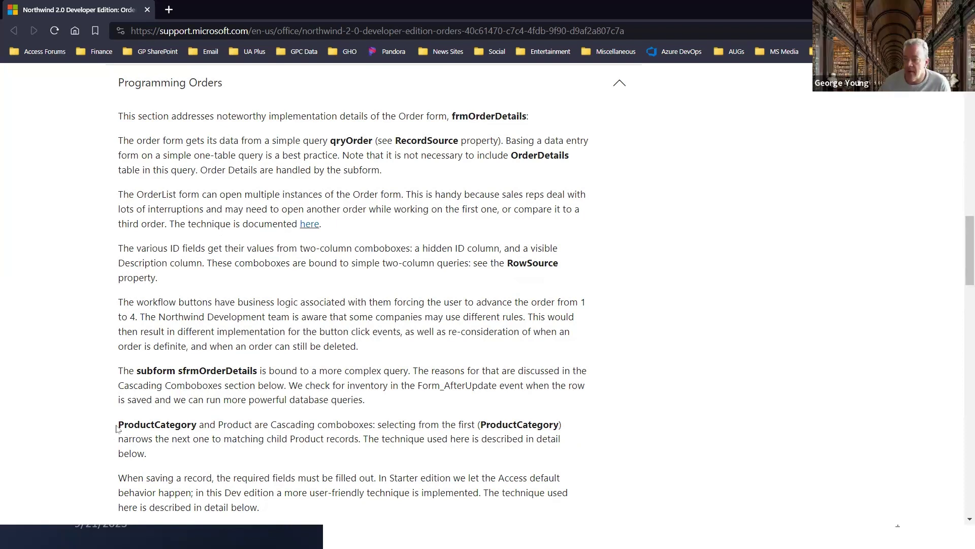
{"action": "left_click_drag", "start_coordinate": [117, 425], "coordinate": [379, 430]}
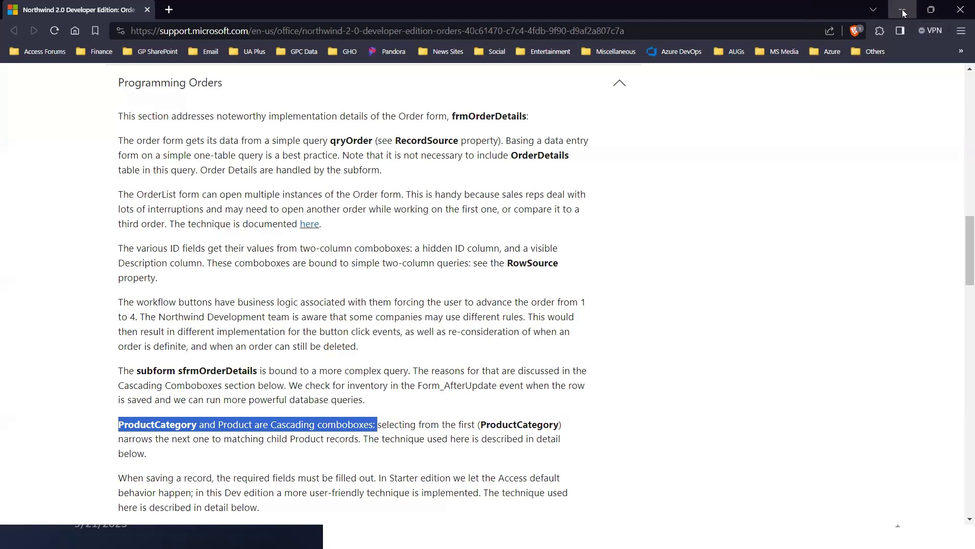
{"action": "left_click", "coordinate": [902, 10]}
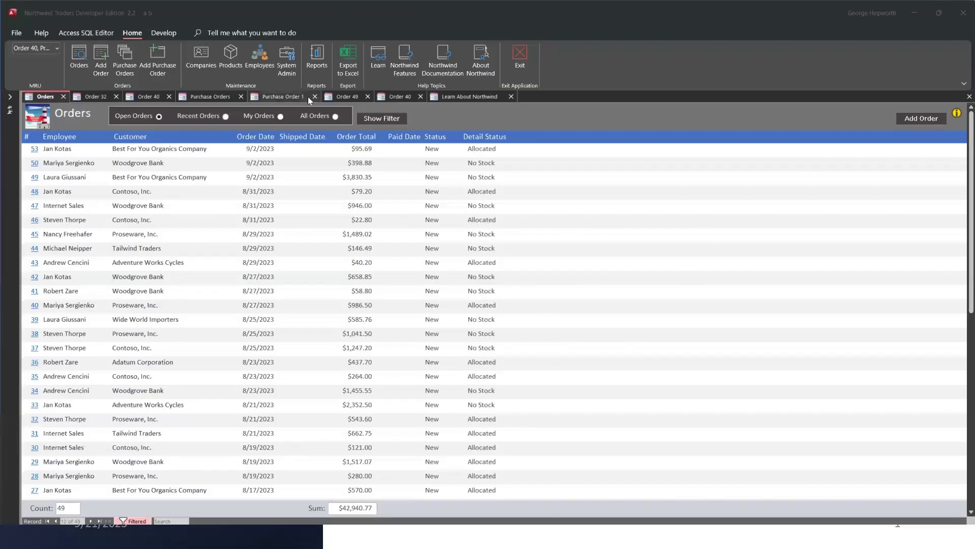
- Create 5 simulated Internet Orders from the system administration tasks and acknowledge the message
{"action": "left_click", "coordinate": [286, 65]}
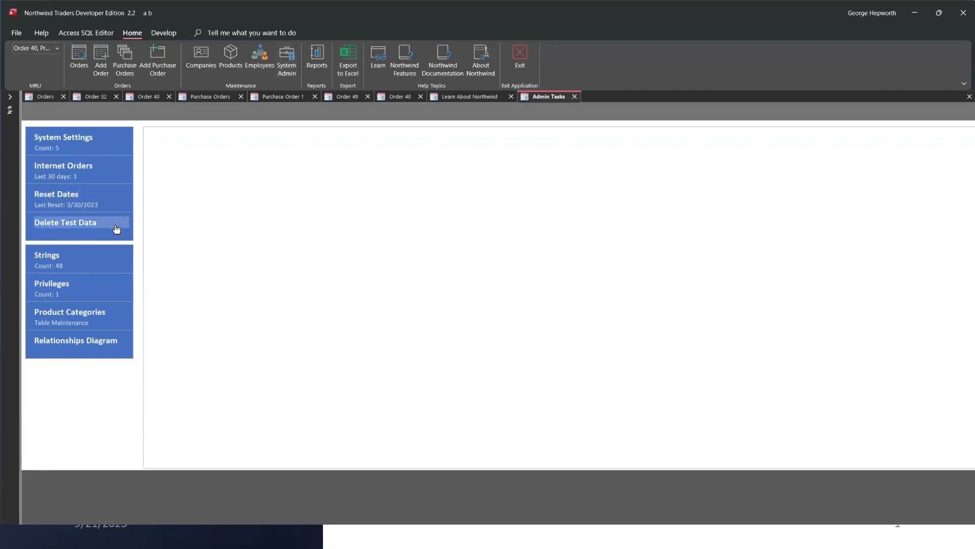
{"action": "left_click", "coordinate": [78, 167]}
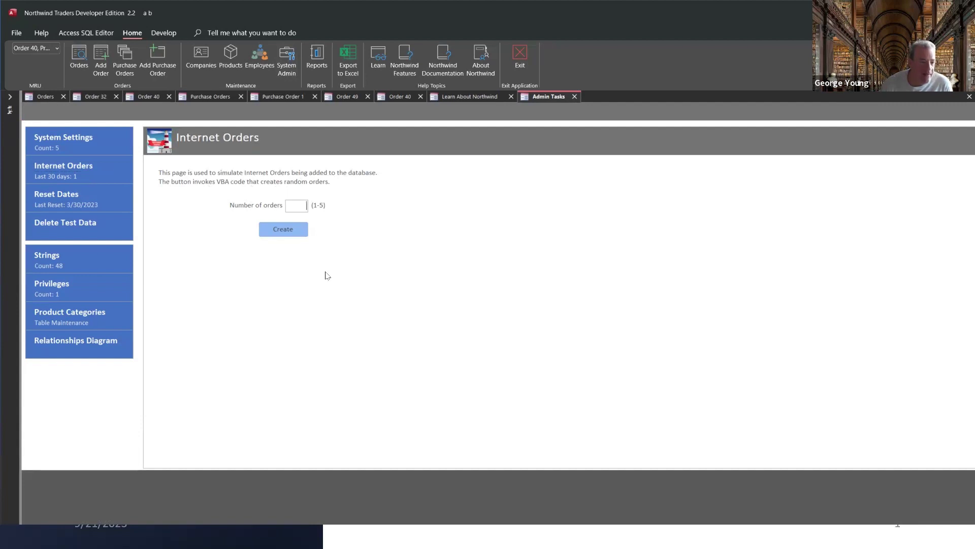
{"action": "type", "text": "5"}
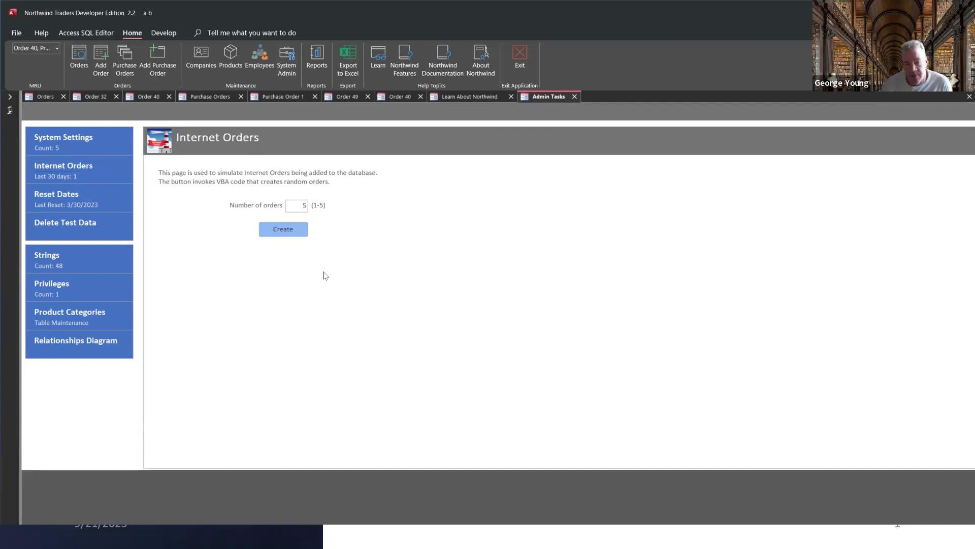
{"action": "left_click", "coordinate": [289, 234]}
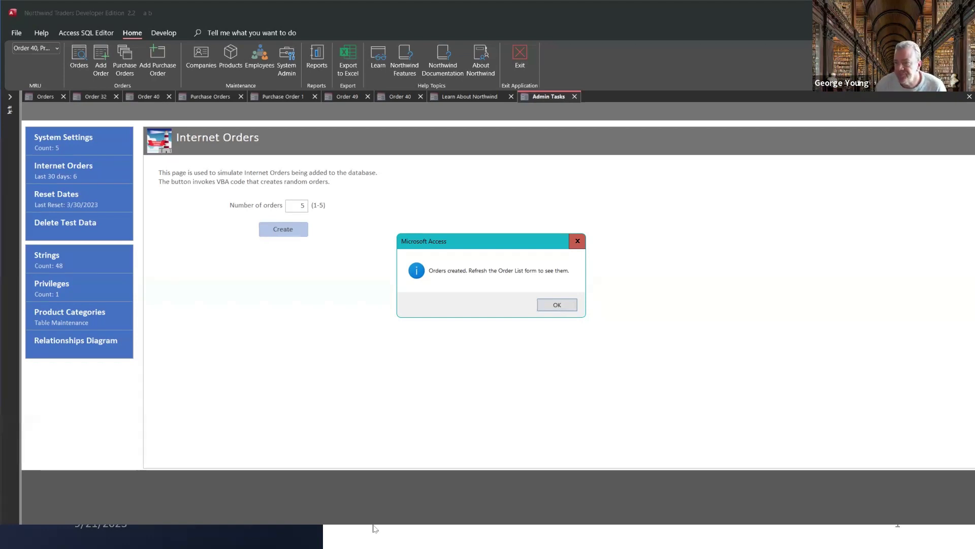
{"action": "left_click", "coordinate": [561, 307]}
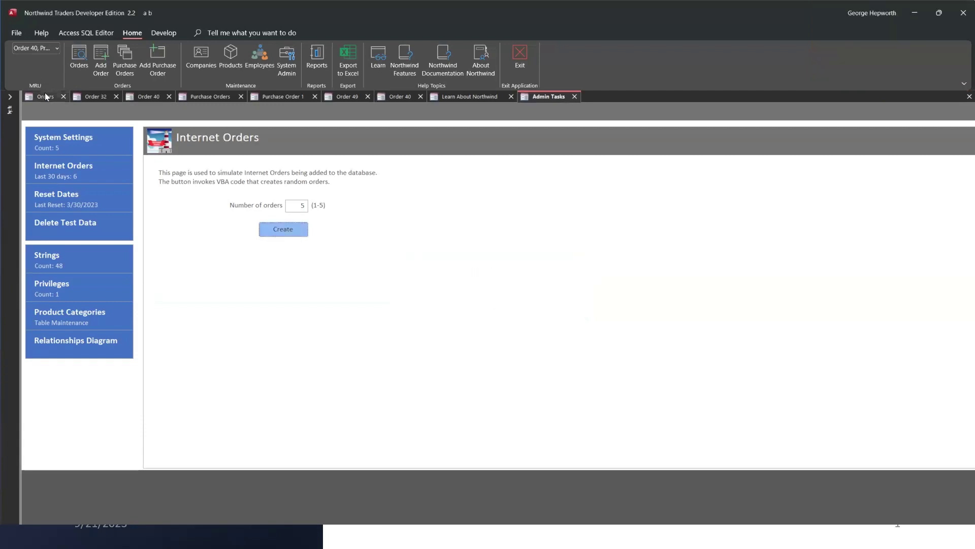
- Look through the Orders list for the newly created Internet orders and close the list
{"action": "left_click", "coordinate": [45, 97]}
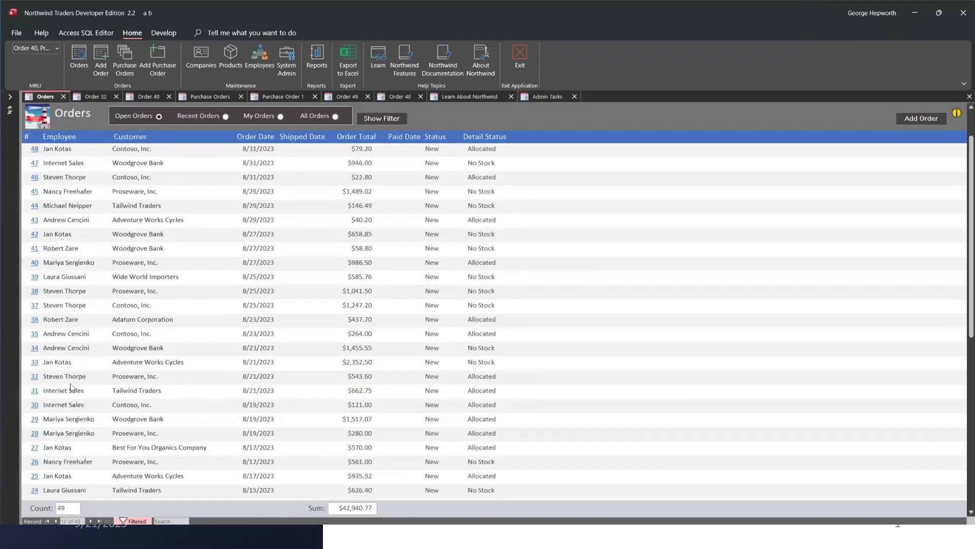
{"action": "scroll", "coordinate": [71, 387], "scroll_direction": "down", "scroll_amount": 1}
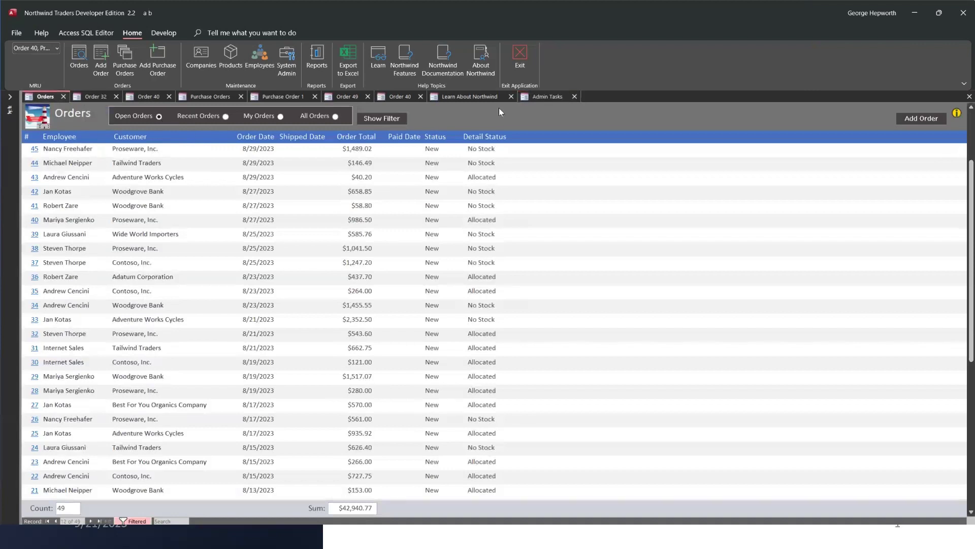
{"action": "left_click", "coordinate": [968, 97]}
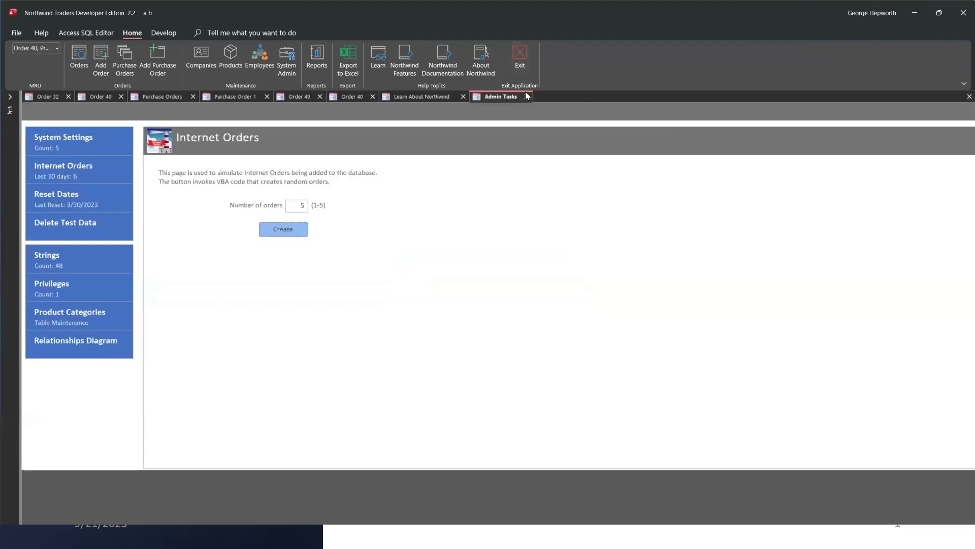
- Close every remaining form except Order 32 and expand the navigation pane
{"action": "left_click", "coordinate": [527, 96]}
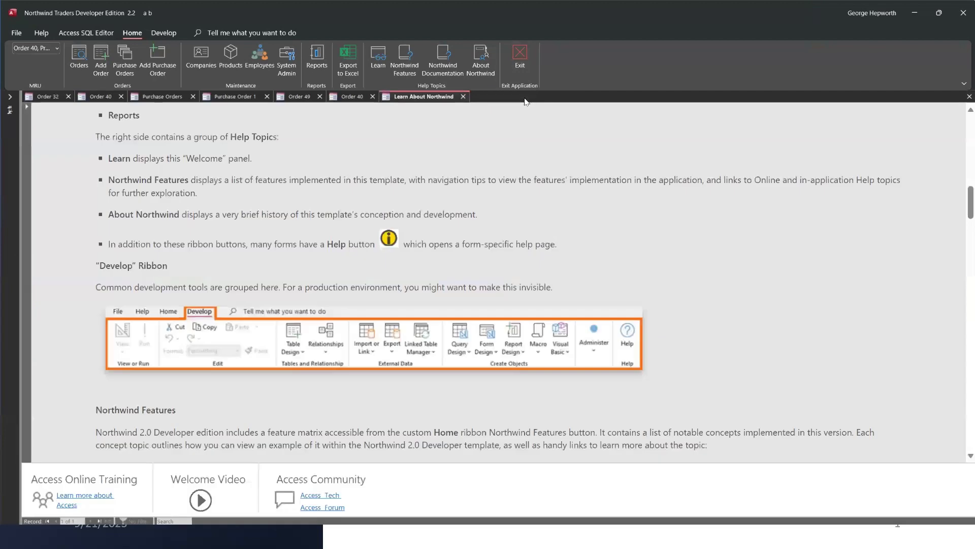
{"action": "left_click", "coordinate": [462, 97]}
{"action": "left_click", "coordinate": [372, 97]}
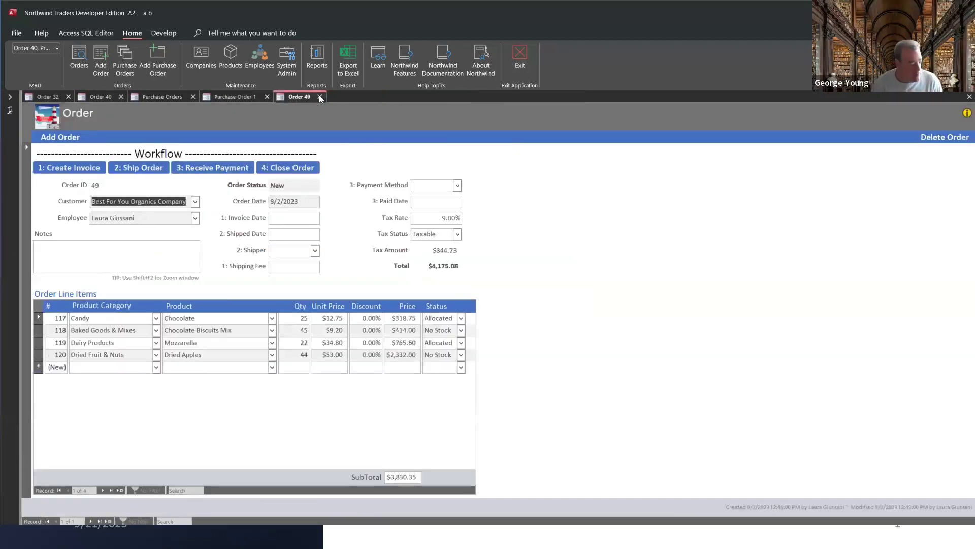
{"action": "left_click", "coordinate": [320, 97]}
{"action": "left_click", "coordinate": [266, 96]}
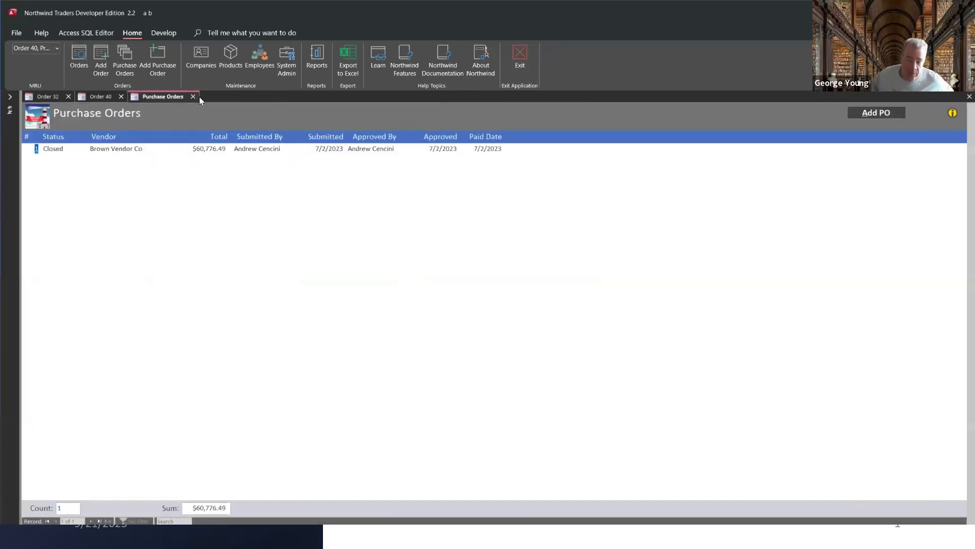
{"action": "left_click", "coordinate": [193, 97]}
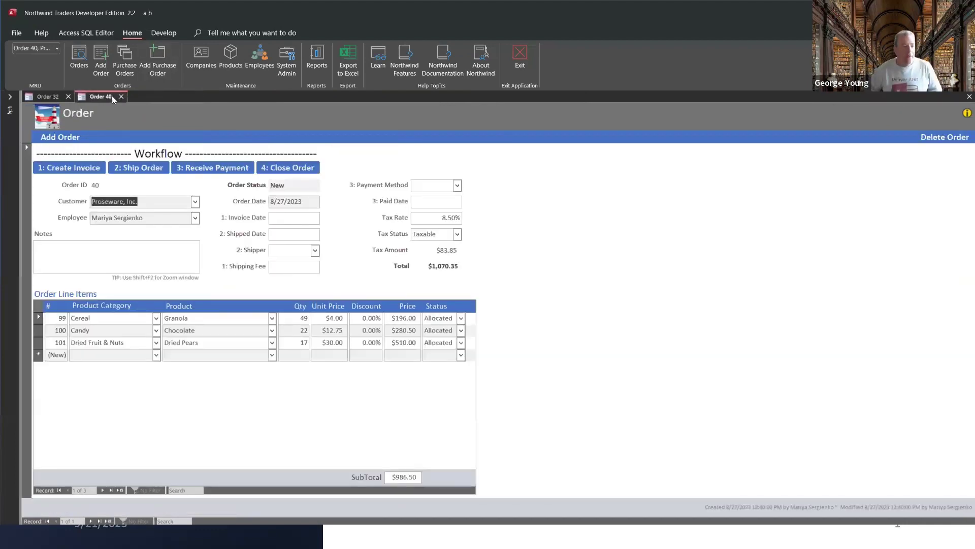
{"action": "left_click", "coordinate": [121, 97]}
{"action": "left_click", "coordinate": [10, 97]}
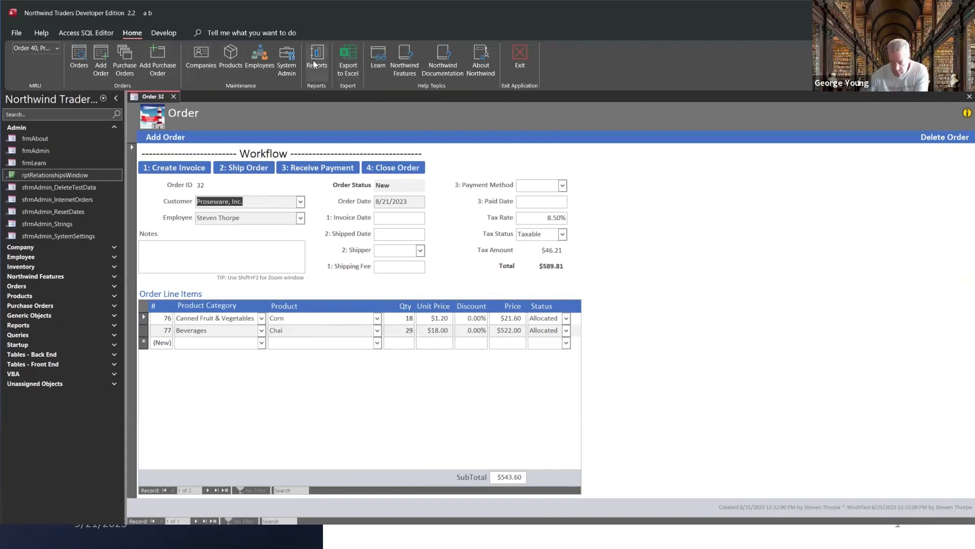
- Open the Learn page, skim the template tutorial down to the MRU section, and close the page
{"action": "left_click", "coordinate": [380, 64]}
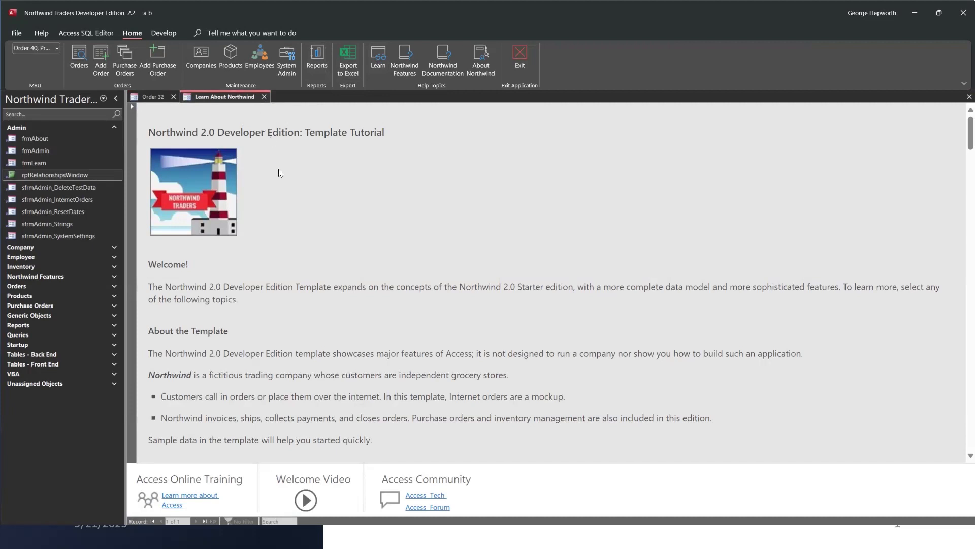
{"action": "scroll", "coordinate": [279, 172], "scroll_direction": "down", "scroll_amount": 2}
{"action": "scroll", "coordinate": [279, 167], "scroll_direction": "down", "scroll_amount": 7}
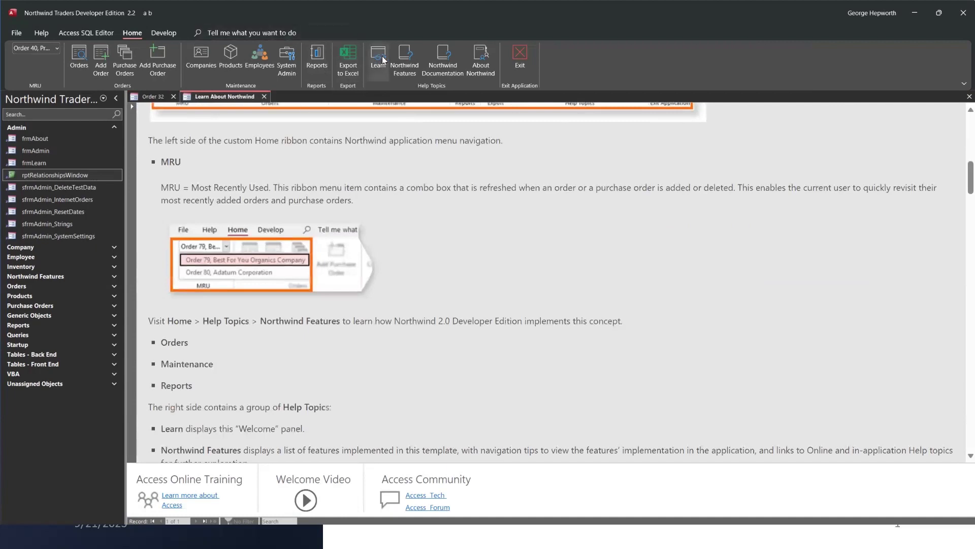
{"action": "left_click", "coordinate": [264, 96]}
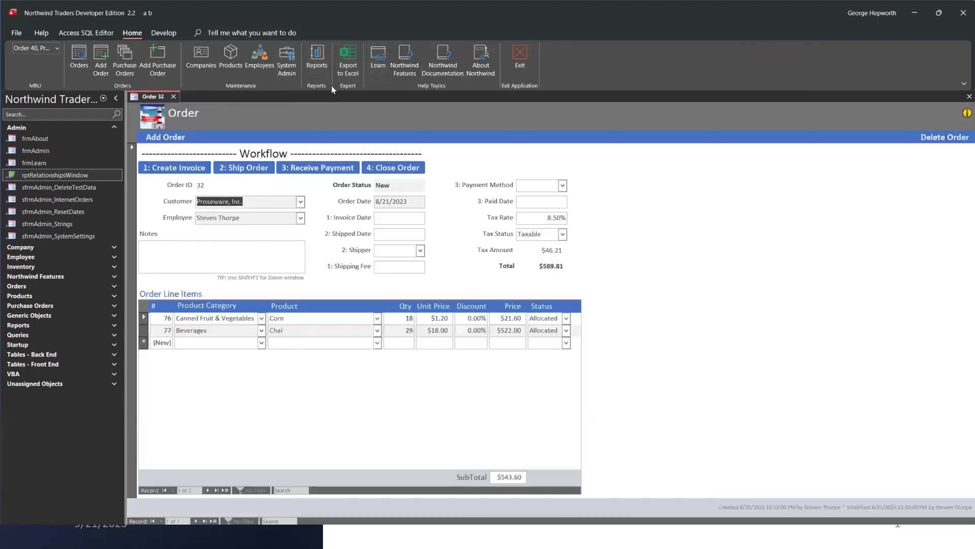
- Open the Learn form in Design View and inspect the properties of its Edge Browser control
{"action": "left_click", "coordinate": [378, 57]}
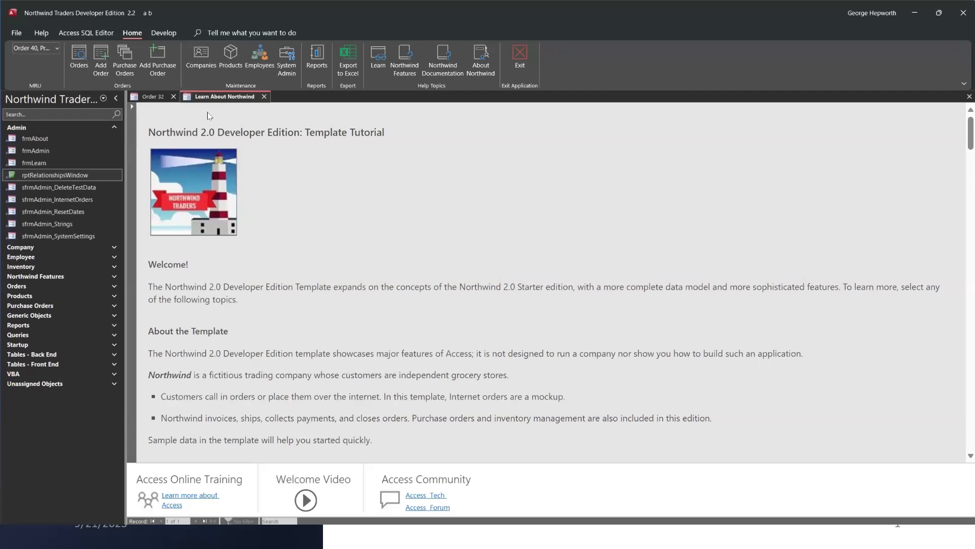
{"action": "right_click", "coordinate": [246, 96]}
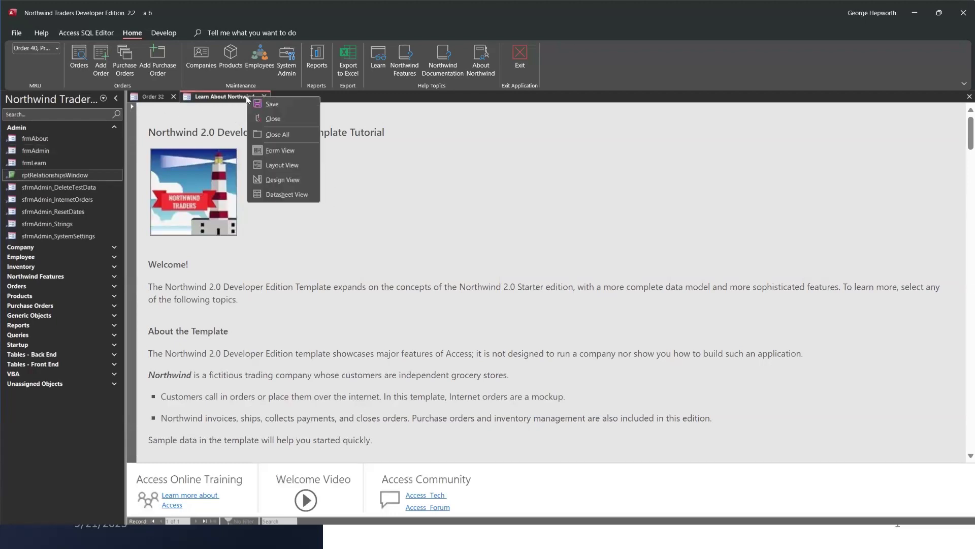
{"action": "left_click", "coordinate": [286, 183]}
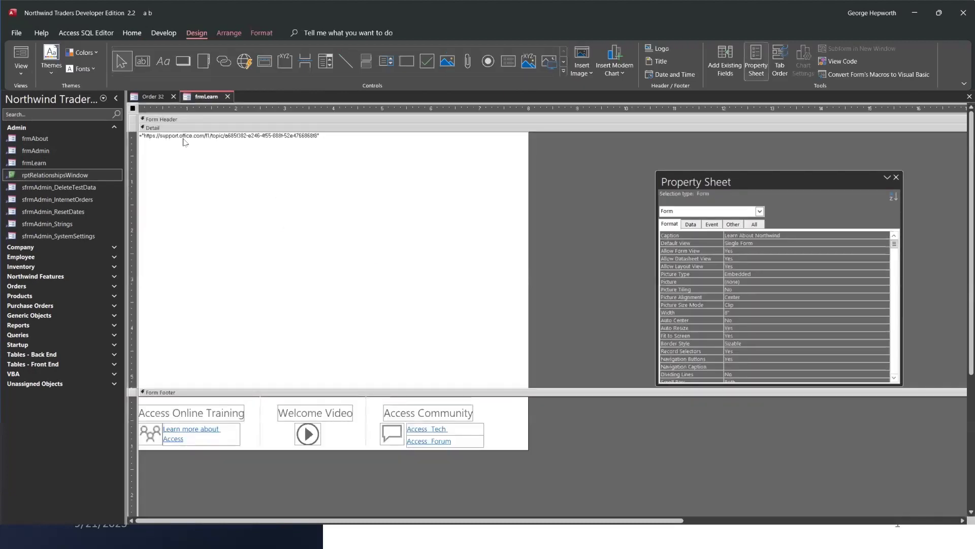
{"action": "left_click_drag", "start_coordinate": [744, 181], "coordinate": [263, 177]}
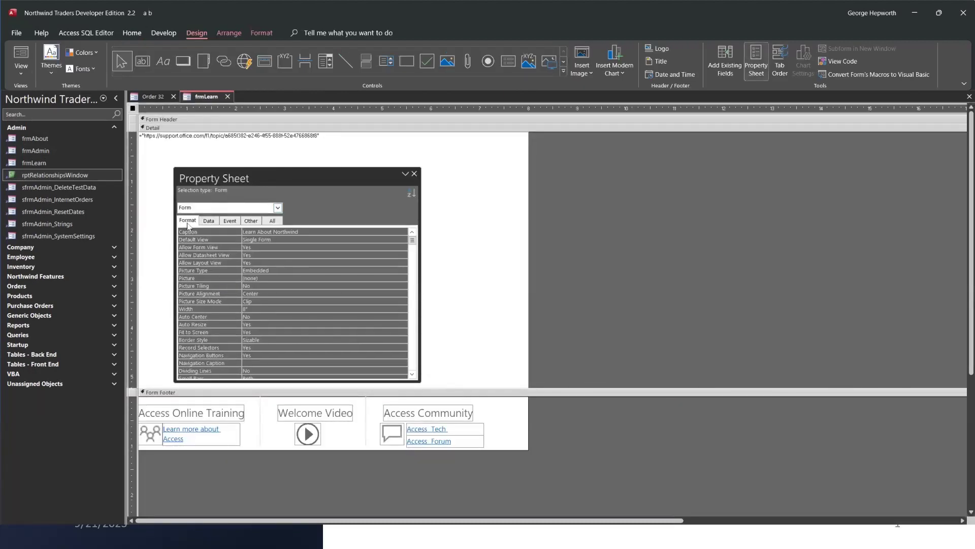
{"action": "left_click", "coordinate": [173, 155]}
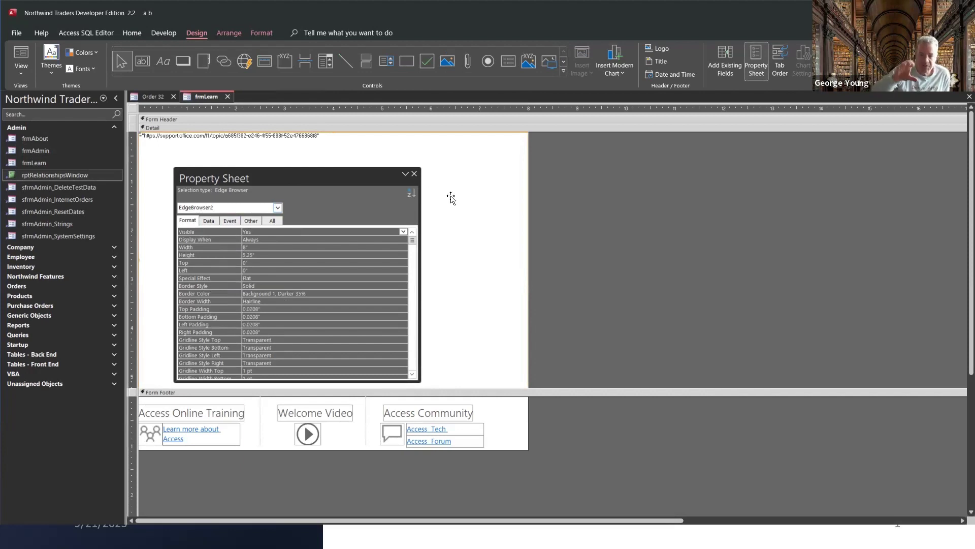
{"action": "left_click", "coordinate": [584, 187]}
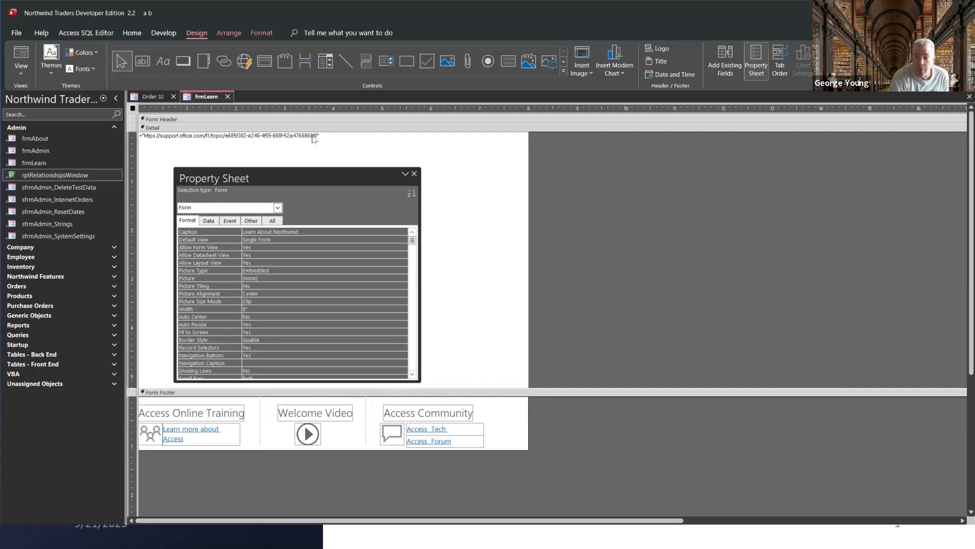
{"action": "left_click", "coordinate": [176, 166]}
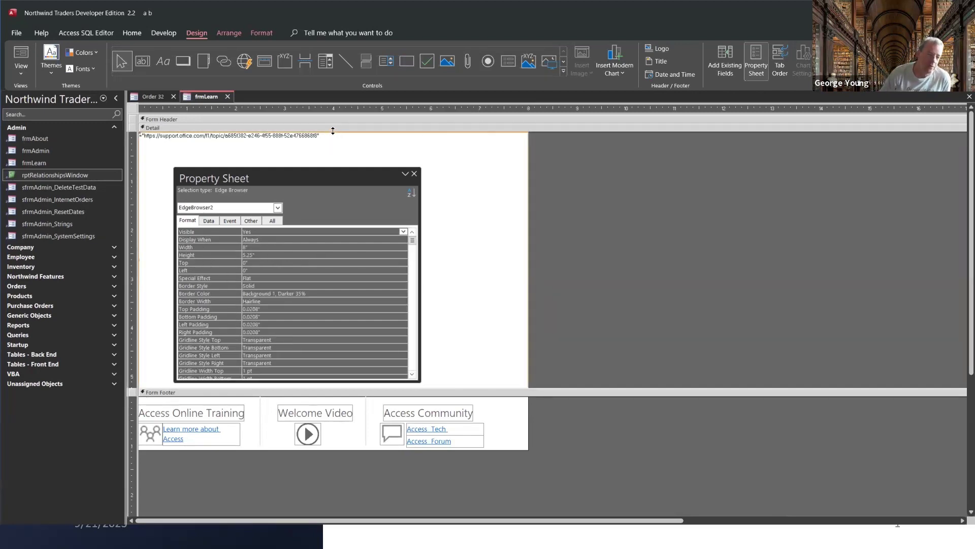
- Shrink the Edge Browser control to uncover the fallback controls beneath it, and close the Learn form without saving the design
{"action": "left_click_drag", "start_coordinate": [333, 137], "coordinate": [342, 357]}
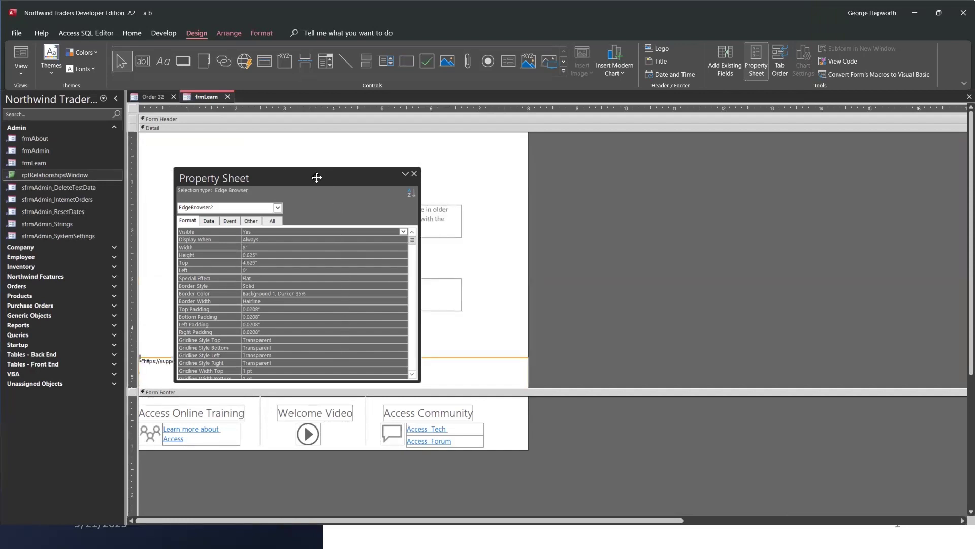
{"action": "left_click_drag", "start_coordinate": [318, 176], "coordinate": [802, 161]}
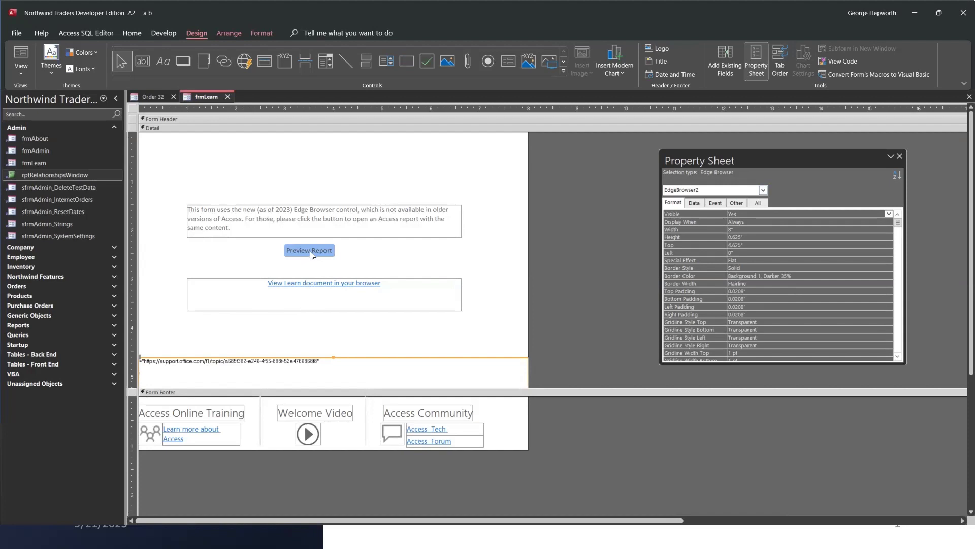
{"action": "right_click", "coordinate": [205, 92]}
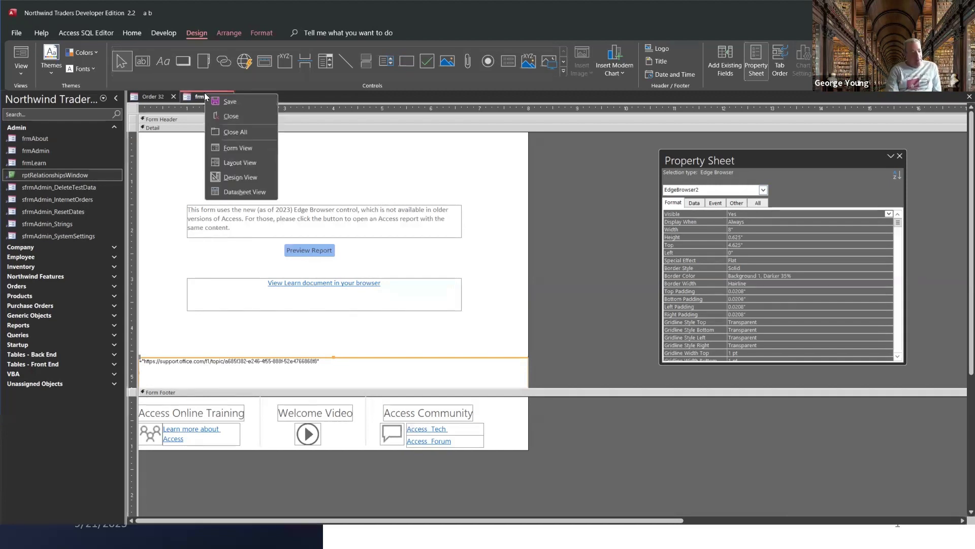
{"action": "left_click", "coordinate": [569, 269]}
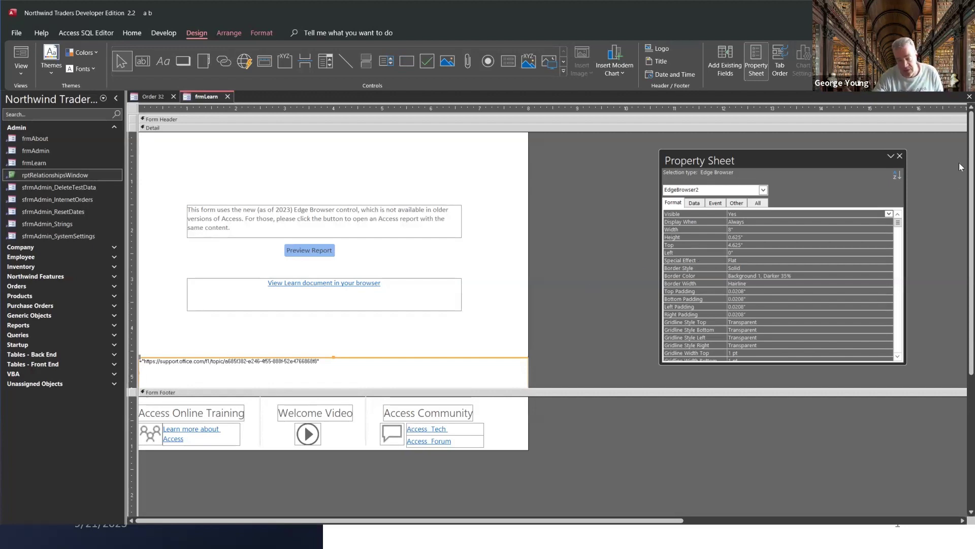
{"action": "left_click", "coordinate": [960, 101]}
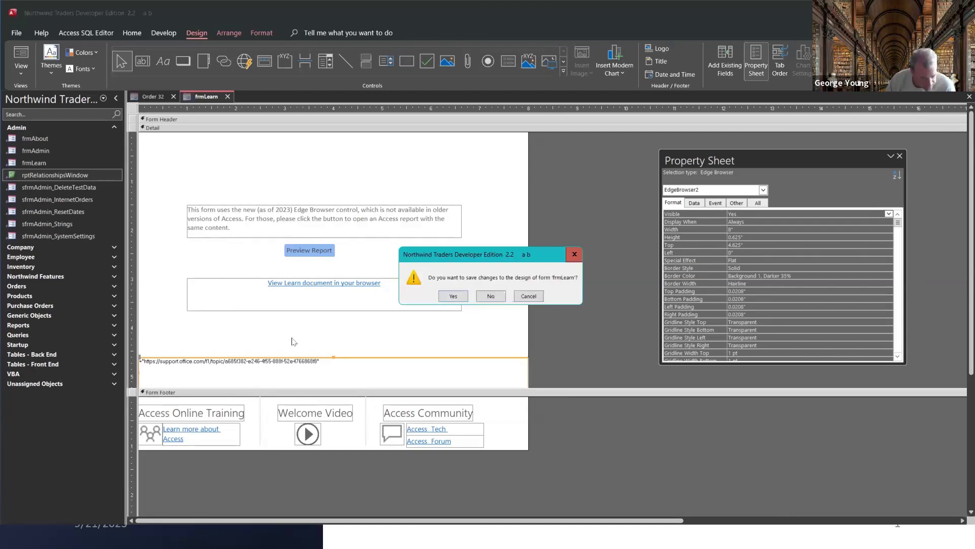
{"action": "left_click", "coordinate": [490, 296]}
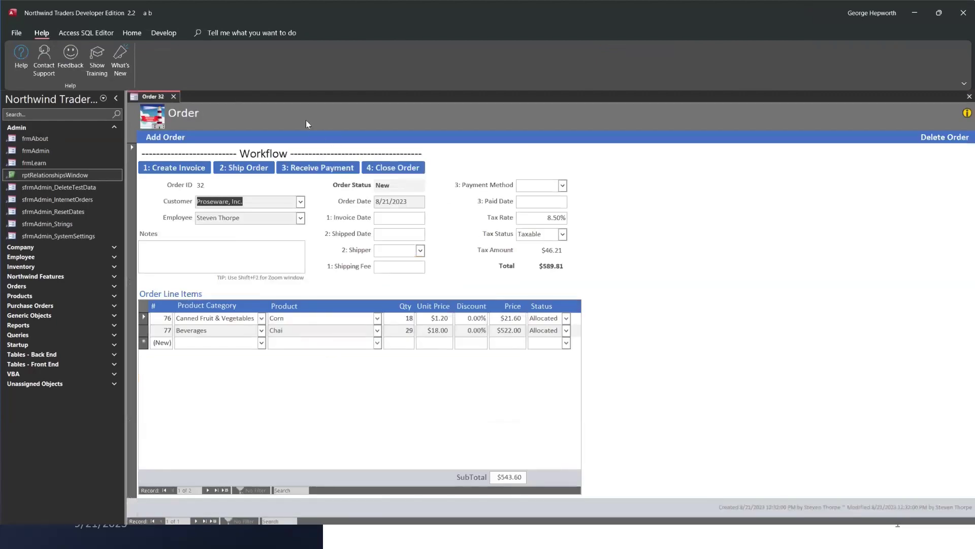
- Preview the Quarterly Orders per Product report for 6/21/2023 to 9/21/2023 and close the preview
{"action": "left_click", "coordinate": [131, 33]}
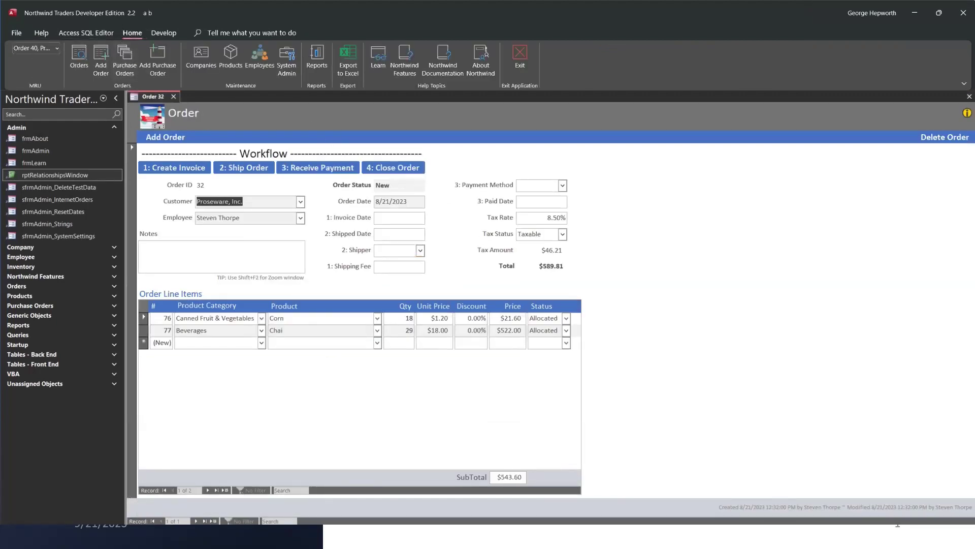
{"action": "left_click", "coordinate": [316, 57]}
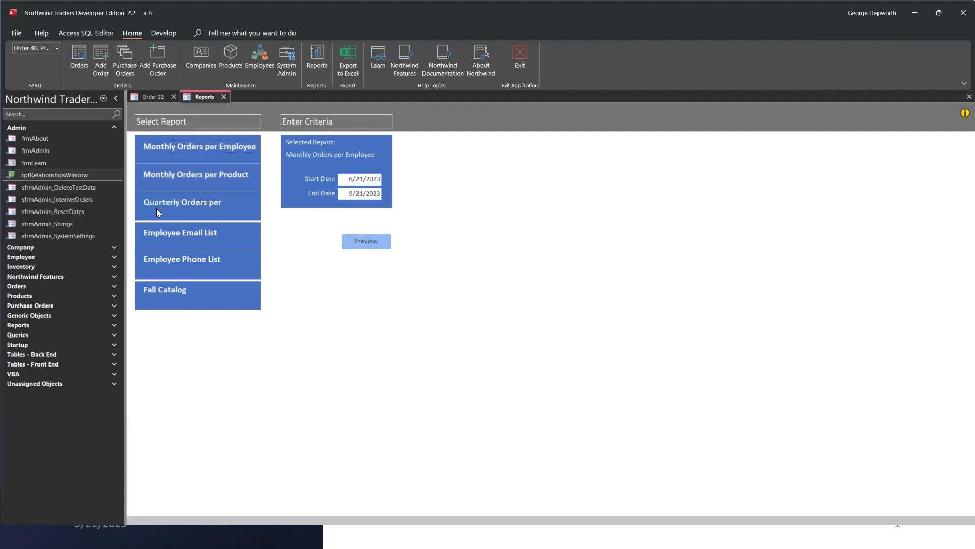
{"action": "left_click", "coordinate": [229, 207]}
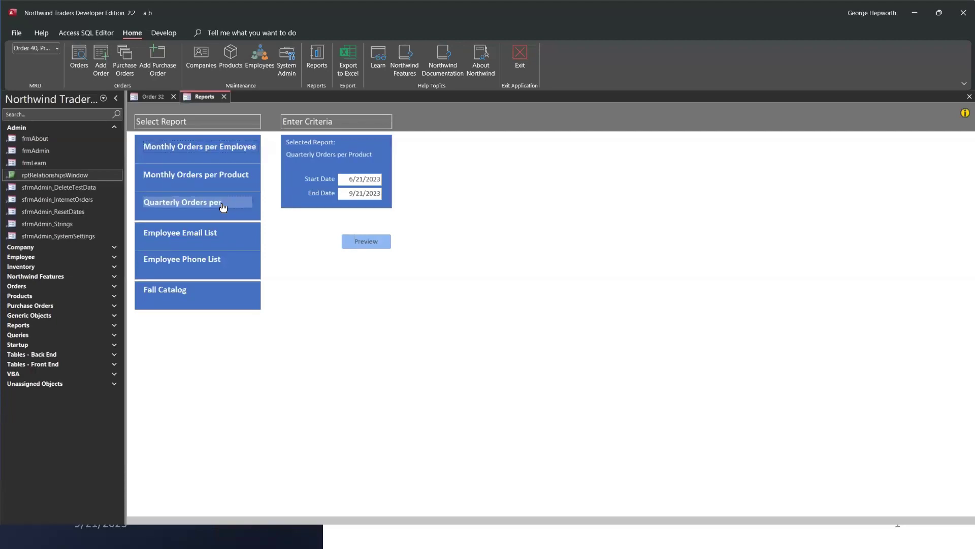
{"action": "left_click", "coordinate": [372, 248]}
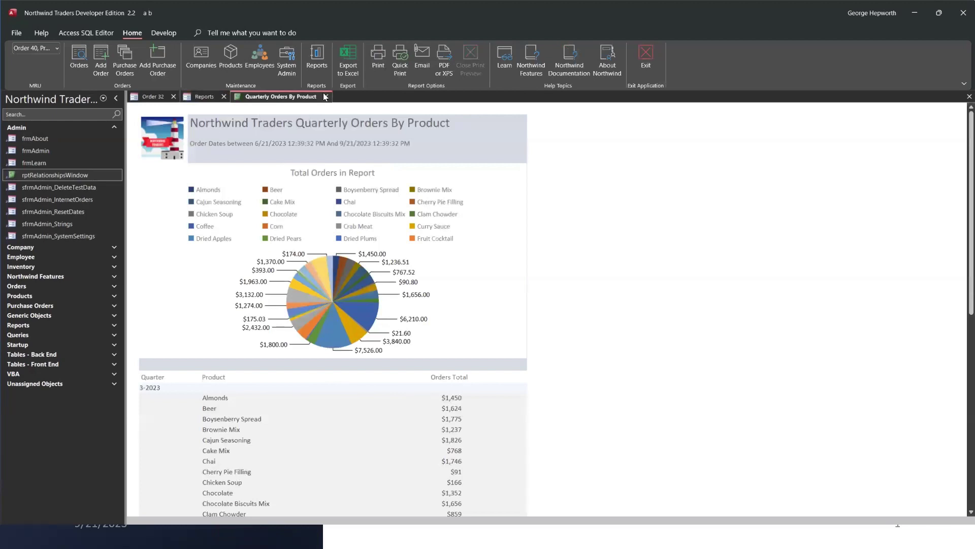
{"action": "left_click", "coordinate": [327, 94]}
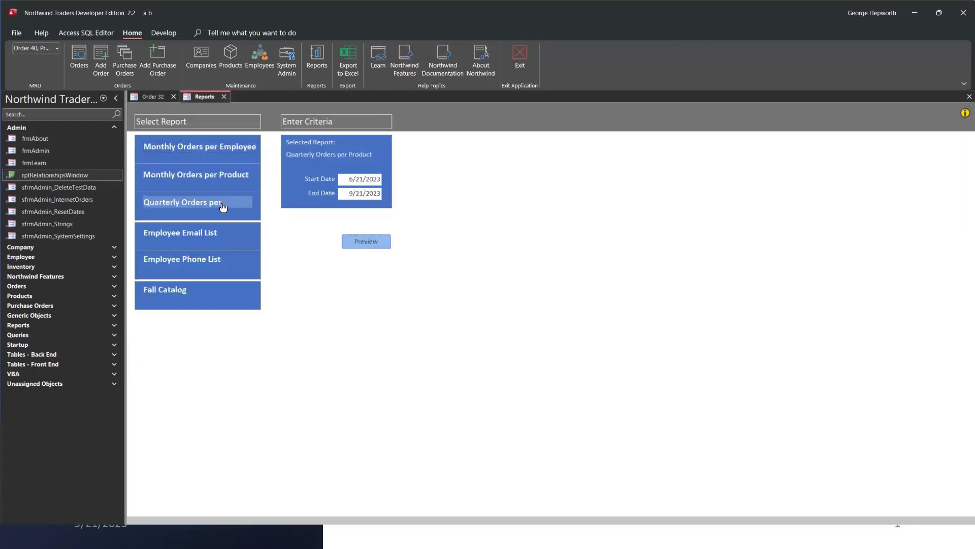
- Preview the Monthly Orders per Employee report for 6/21/2023 to 9/21/2023 and browse its employee filter list
{"action": "left_click", "coordinate": [191, 148]}
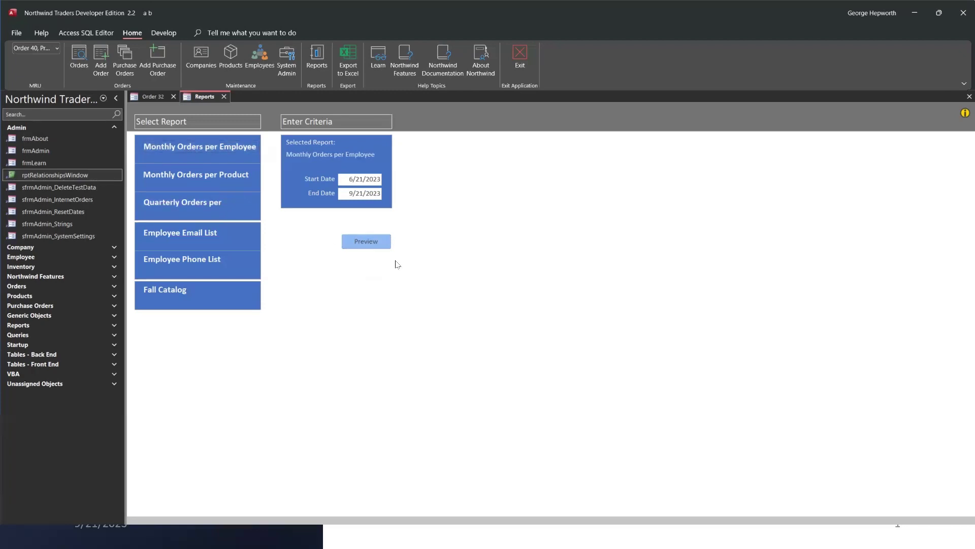
{"action": "left_click", "coordinate": [376, 246]}
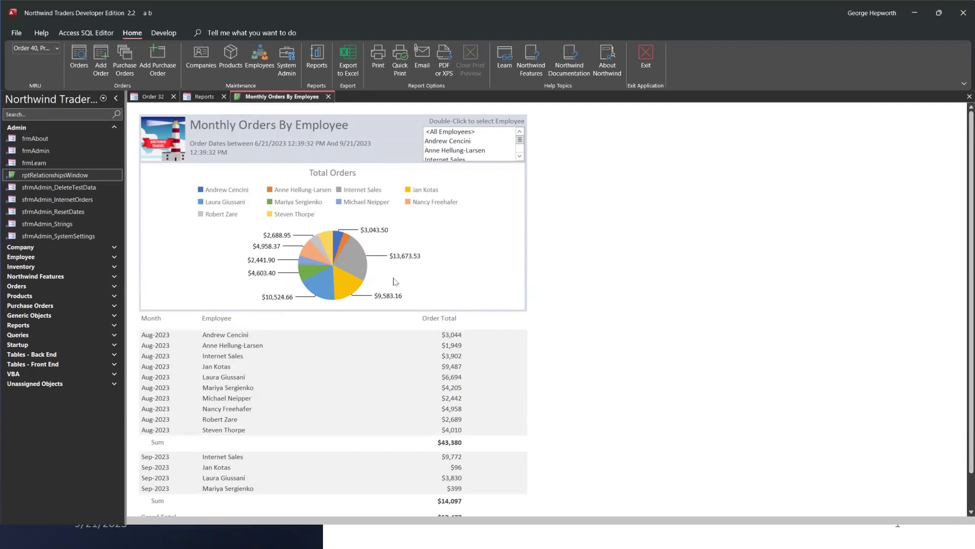
{"action": "left_click_drag", "start_coordinate": [519, 140], "coordinate": [508, 149]}
{"action": "left_click", "coordinate": [519, 137]}
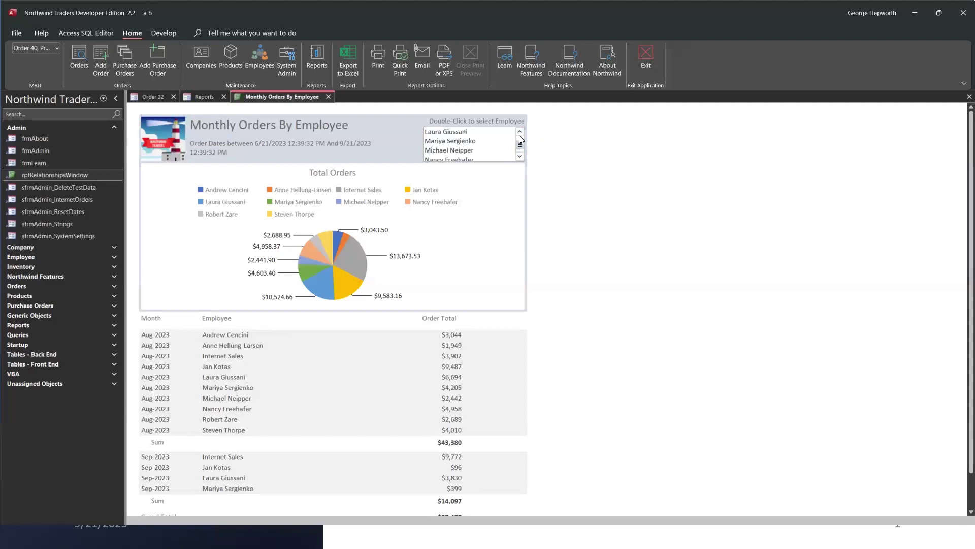
{"action": "left_click", "coordinate": [519, 132]}
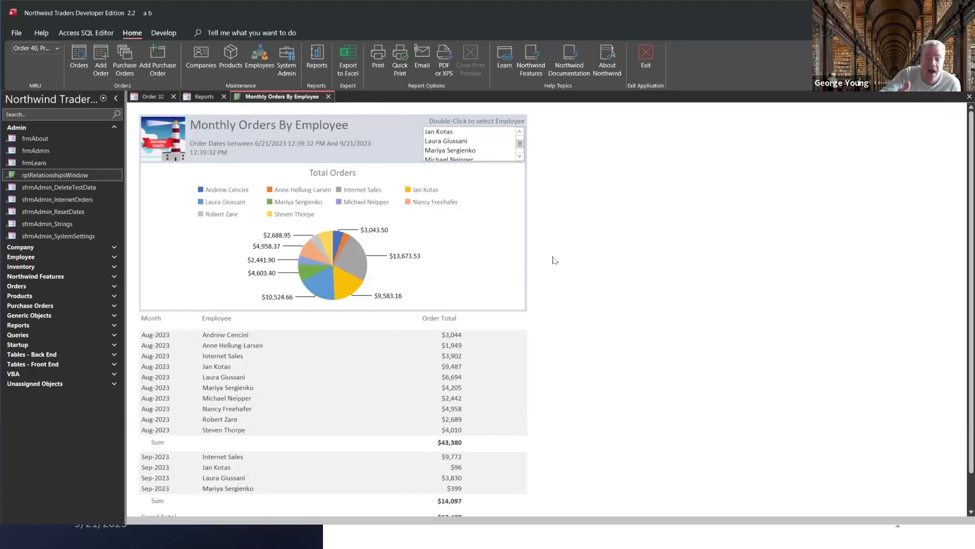
- Filter the Monthly Orders By Employee report in turn by one employee, Internet Sales and another employee
{"action": "double_click", "coordinate": [458, 141]}
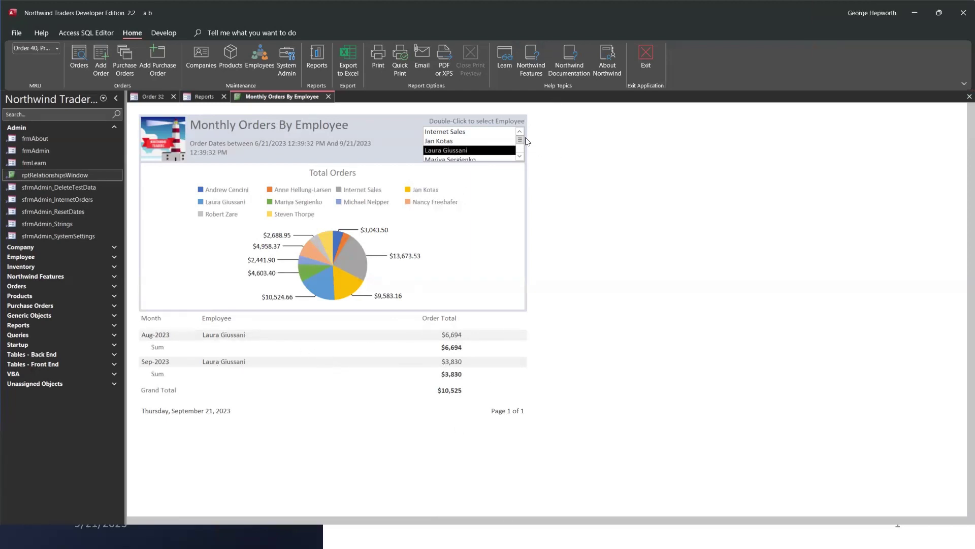
{"action": "left_click", "coordinate": [489, 132]}
{"action": "scroll", "coordinate": [489, 134], "scroll_direction": "up", "scroll_amount": 2}
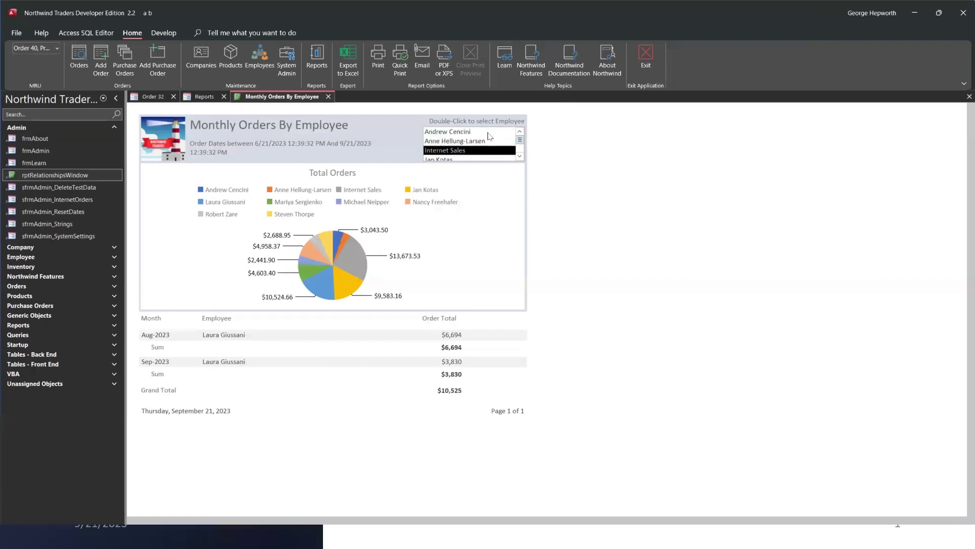
{"action": "left_click", "coordinate": [520, 157]}
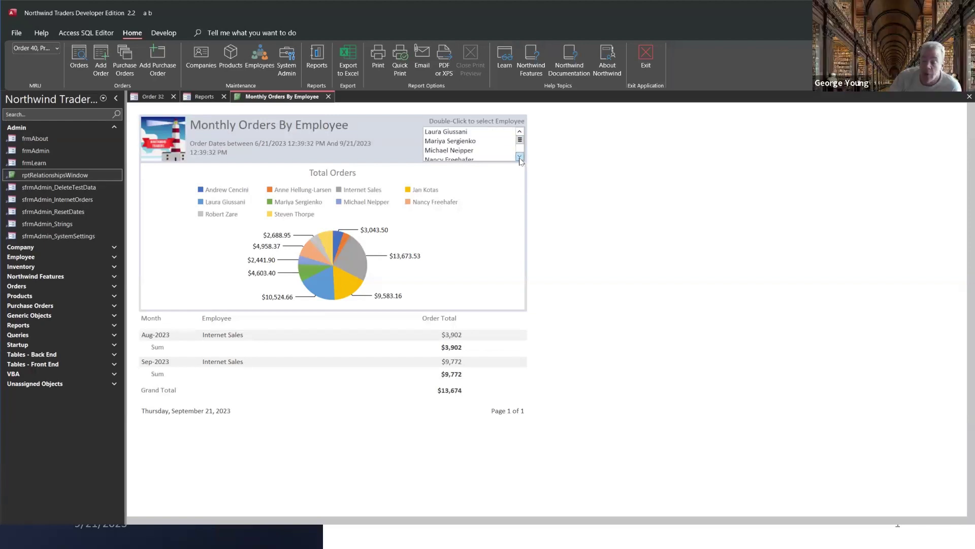
{"action": "left_click", "coordinate": [456, 151]}
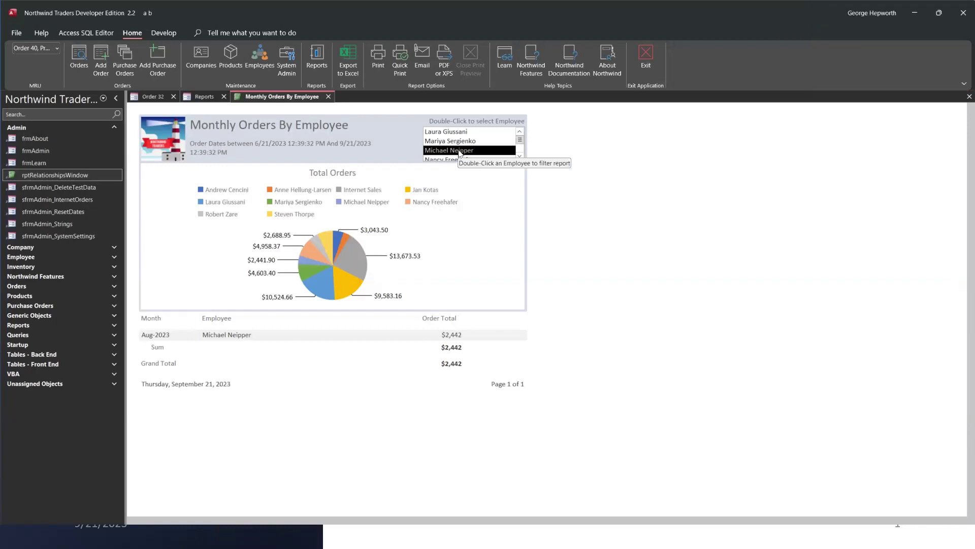
{"action": "left_click", "coordinate": [462, 141]}
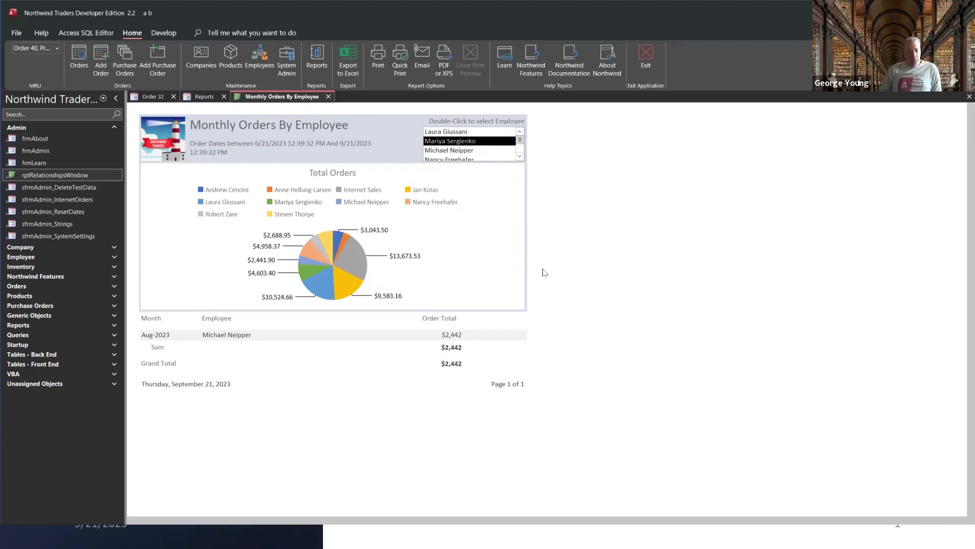
- Examine the On Dbl Click event procedure of cboFilterByEmployee from the report's design, and close the report without saving
{"action": "right_click", "coordinate": [284, 99]}
{"action": "left_click", "coordinate": [323, 181]}
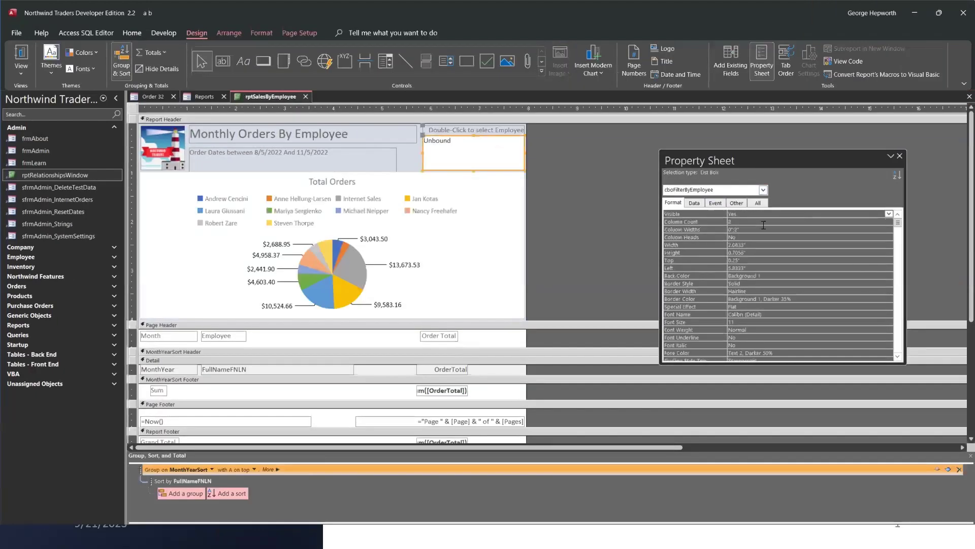
{"action": "left_click", "coordinate": [716, 203]}
{"action": "left_click_drag", "start_coordinate": [745, 160], "coordinate": [334, 182]}
{"action": "left_click", "coordinate": [424, 260]}
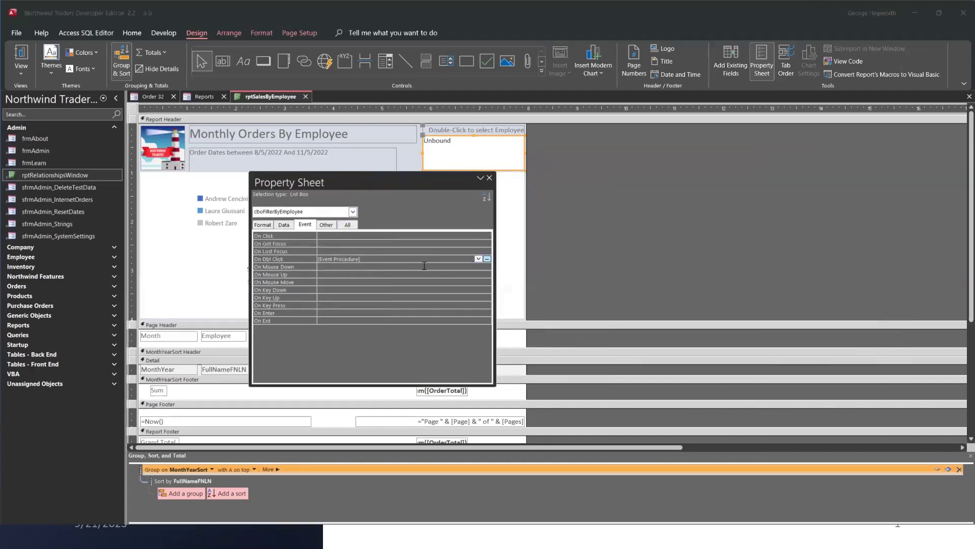
{"action": "left_click", "coordinate": [486, 259]}
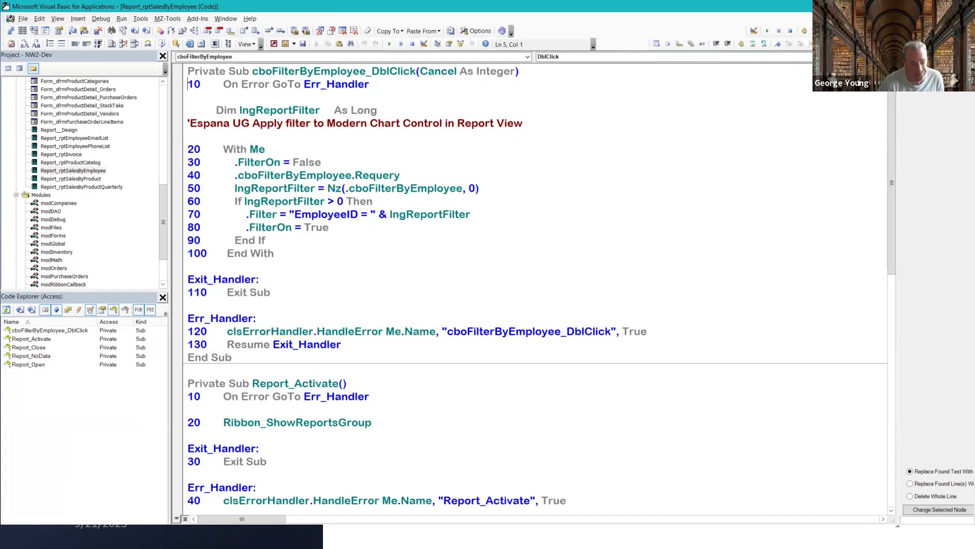
{"action": "key", "text": "alt+F11"}
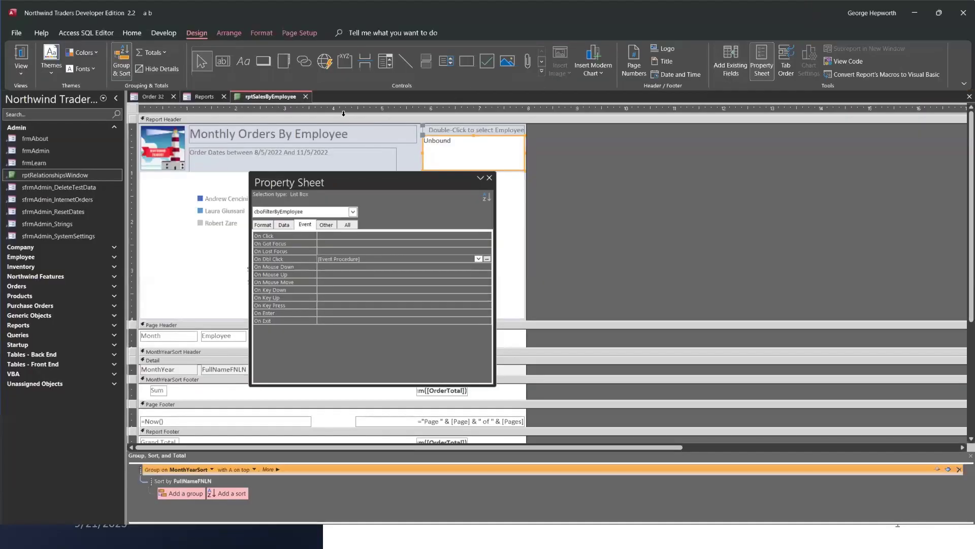
{"action": "left_click", "coordinate": [305, 97]}
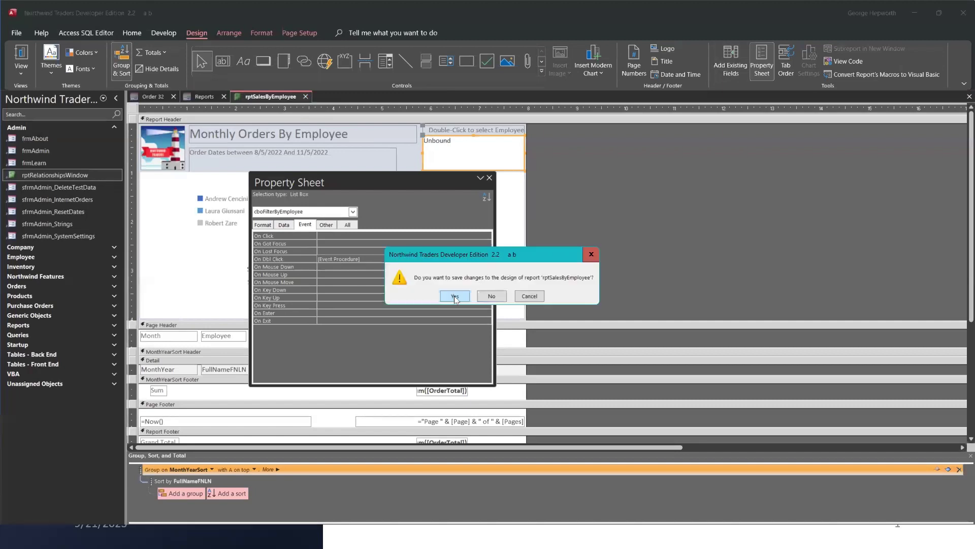
{"action": "left_click", "coordinate": [493, 296]}
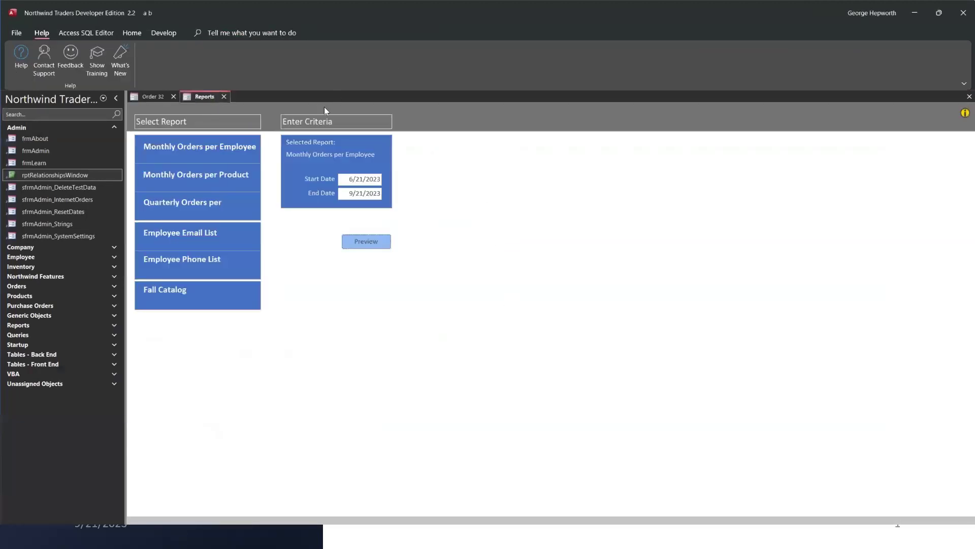
- Preview the Fall Catalog report and page through its introduction, table of contents and product category pages
{"action": "left_click", "coordinate": [173, 292]}
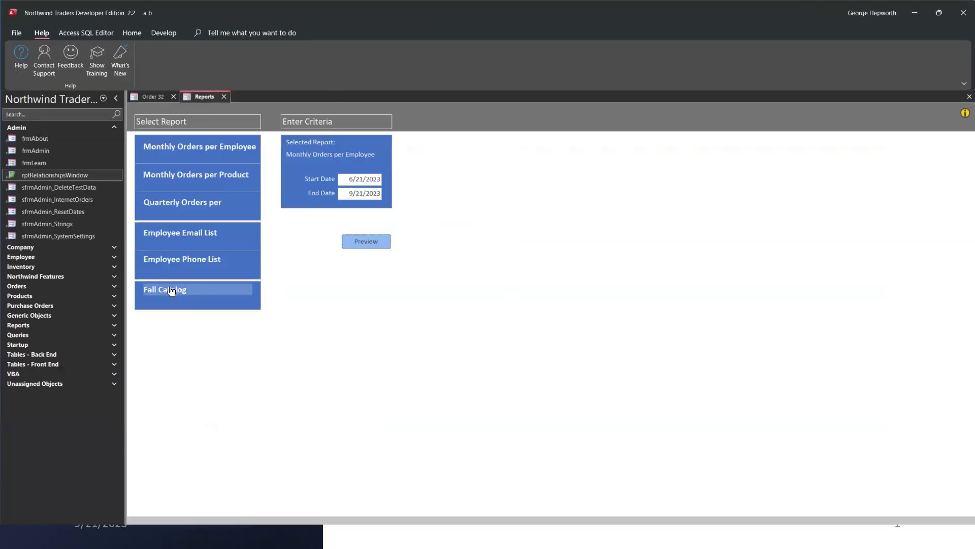
{"action": "left_click", "coordinate": [164, 292]}
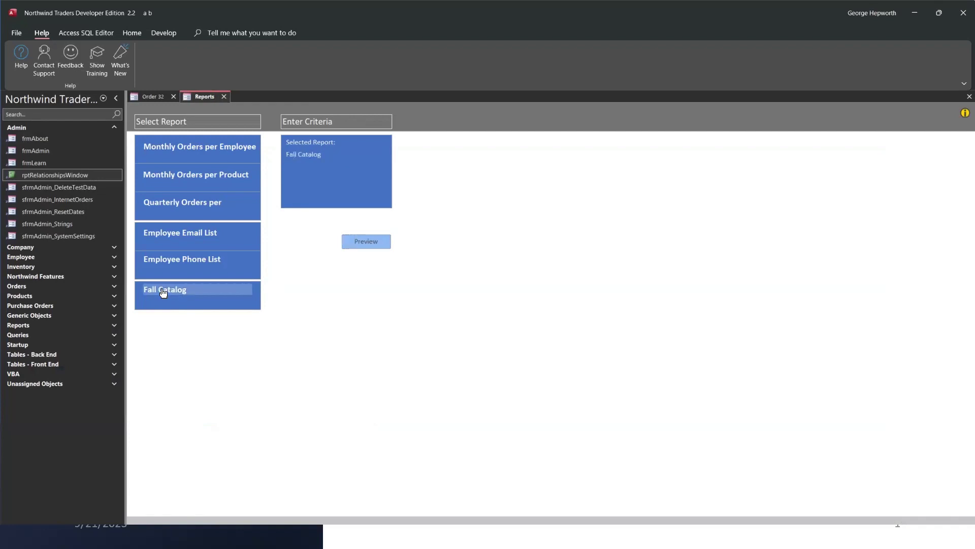
{"action": "left_click", "coordinate": [374, 248]}
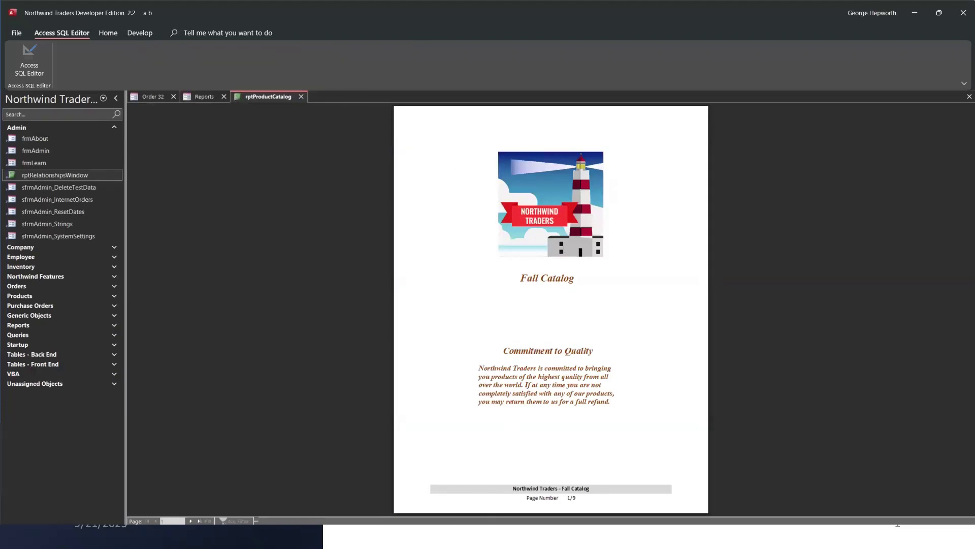
{"action": "left_click", "coordinate": [190, 520]}
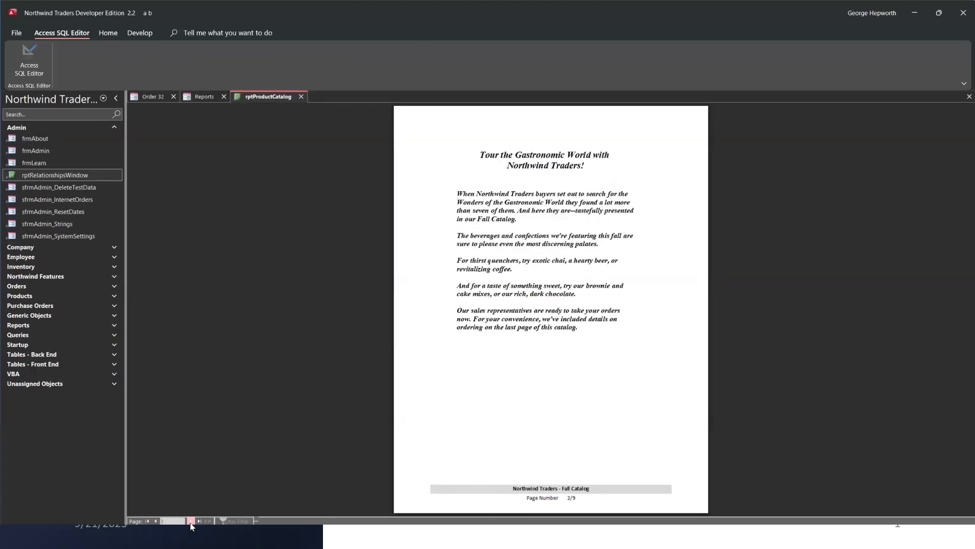
{"action": "left_click", "coordinate": [191, 520]}
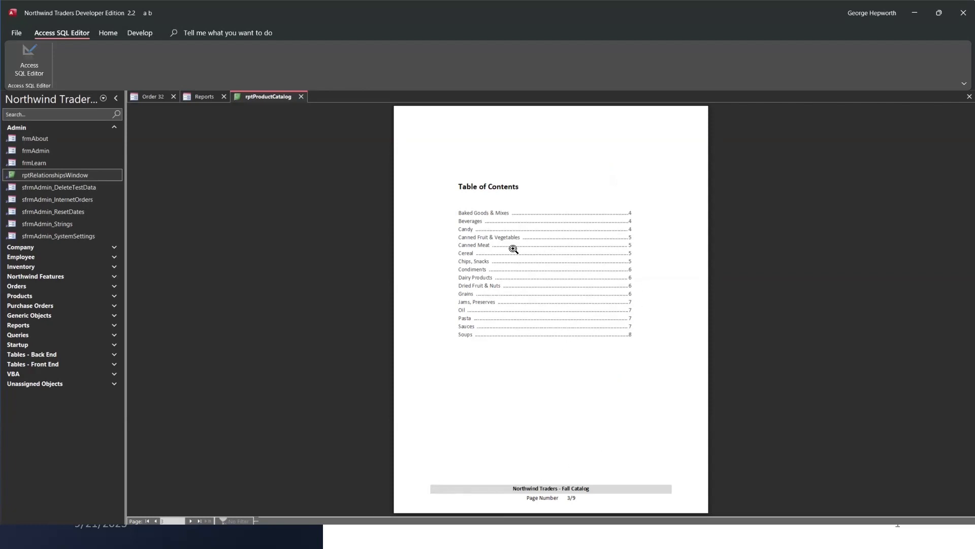
{"action": "left_click", "coordinate": [191, 522]}
{"action": "left_click", "coordinate": [191, 521]}
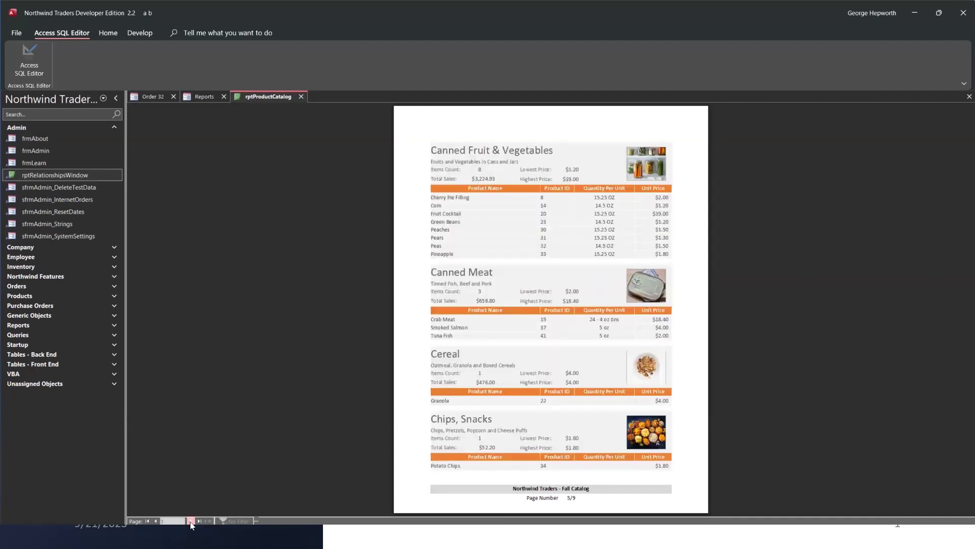
{"action": "left_click", "coordinate": [190, 521]}
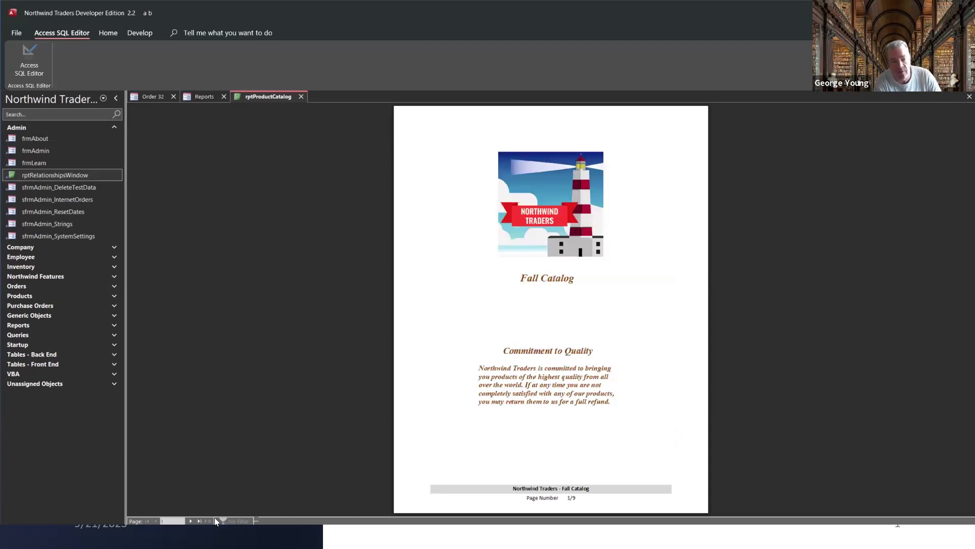
- Browse the Fall Catalog preview to its table of contents, and close the catalog and the Reports form
{"action": "left_click", "coordinate": [197, 522]}
{"action": "scroll", "coordinate": [505, 306], "scroll_direction": "down", "scroll_amount": 1}
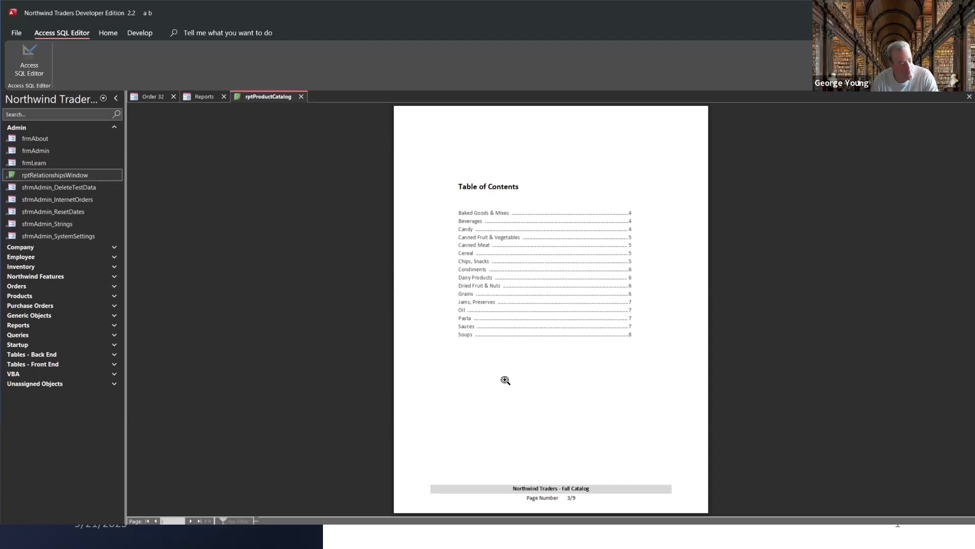
{"action": "left_click", "coordinate": [301, 97]}
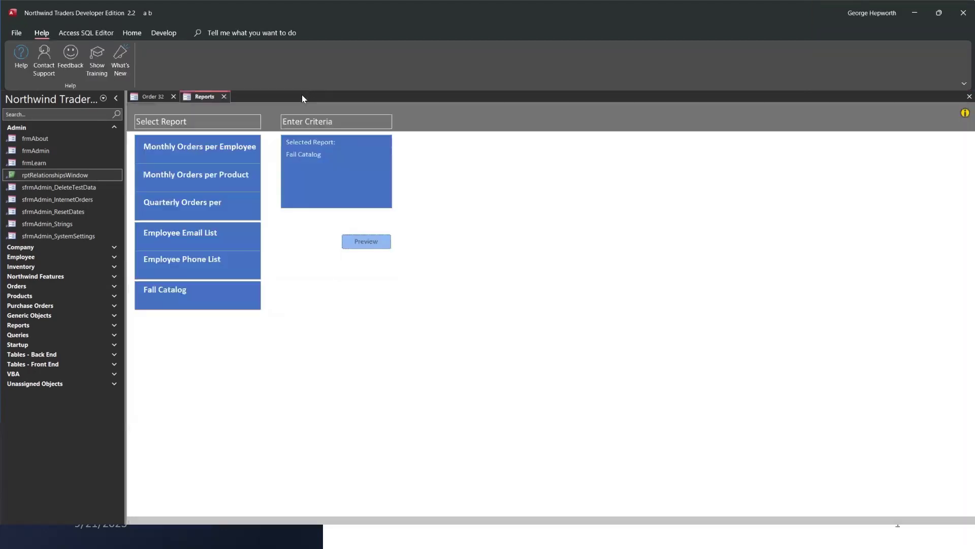
{"action": "left_click", "coordinate": [224, 96]}
- Open the Northwind employee list and try to delete the employee whose job title is Vice President, Sales
{"action": "left_click", "coordinate": [124, 31]}
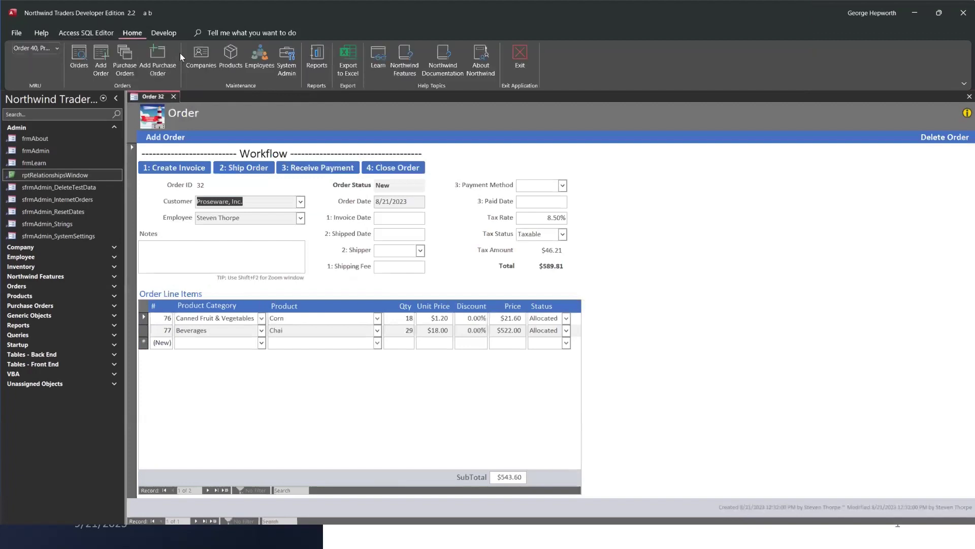
{"action": "left_click", "coordinate": [255, 57]}
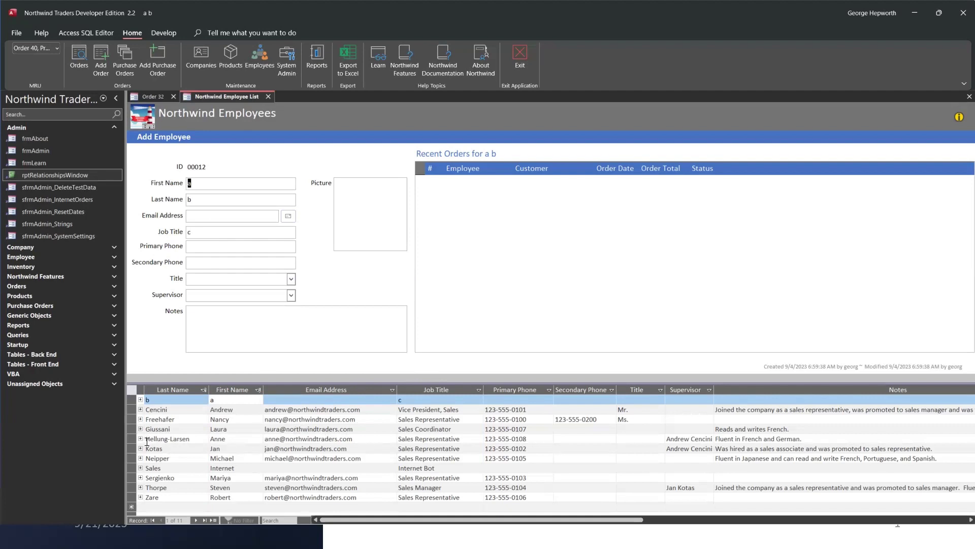
{"action": "left_click", "coordinate": [132, 409]}
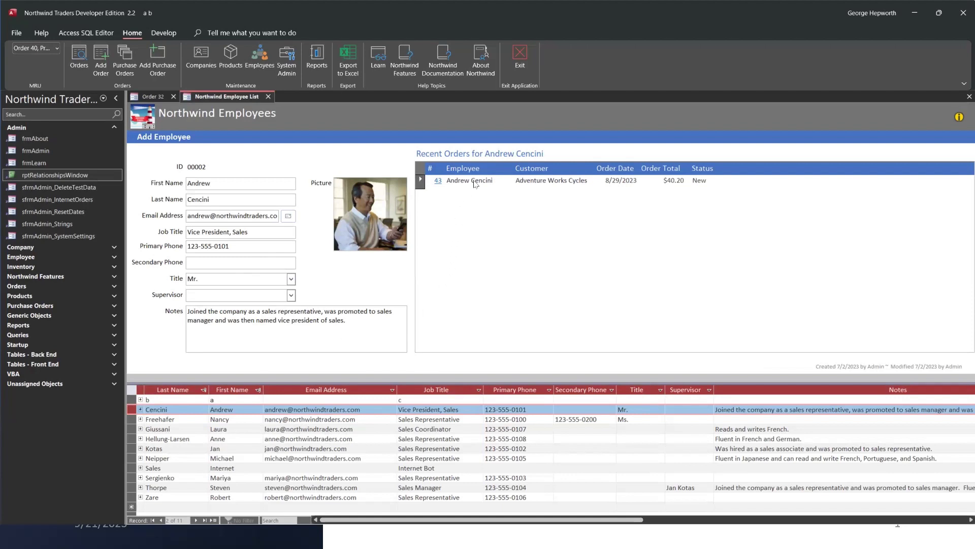
{"action": "key", "text": "Delete"}
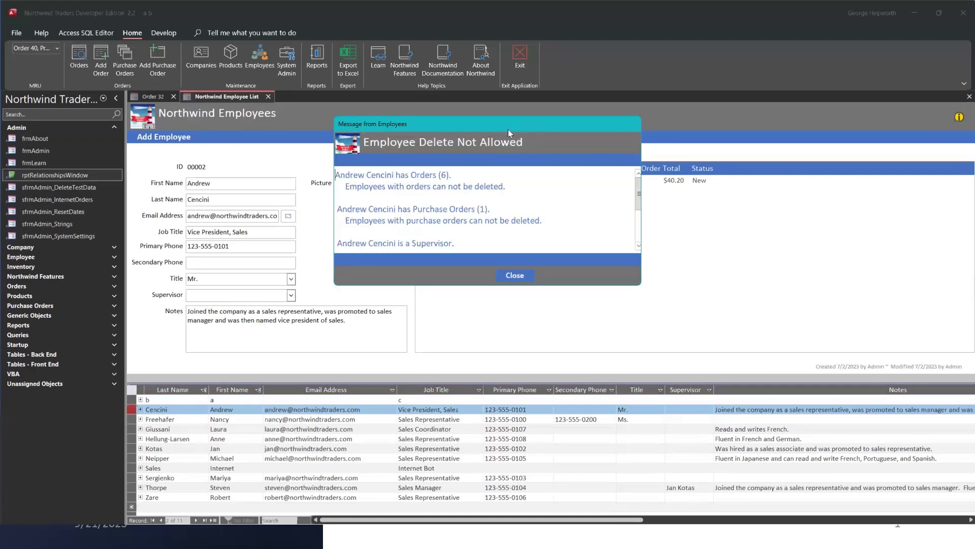
{"action": "left_click_drag", "start_coordinate": [508, 129], "coordinate": [394, 190]}
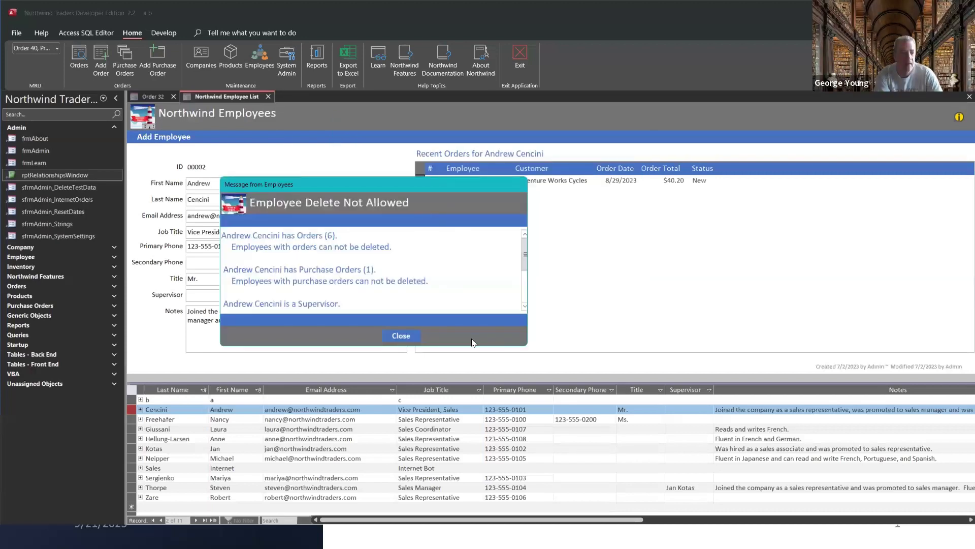
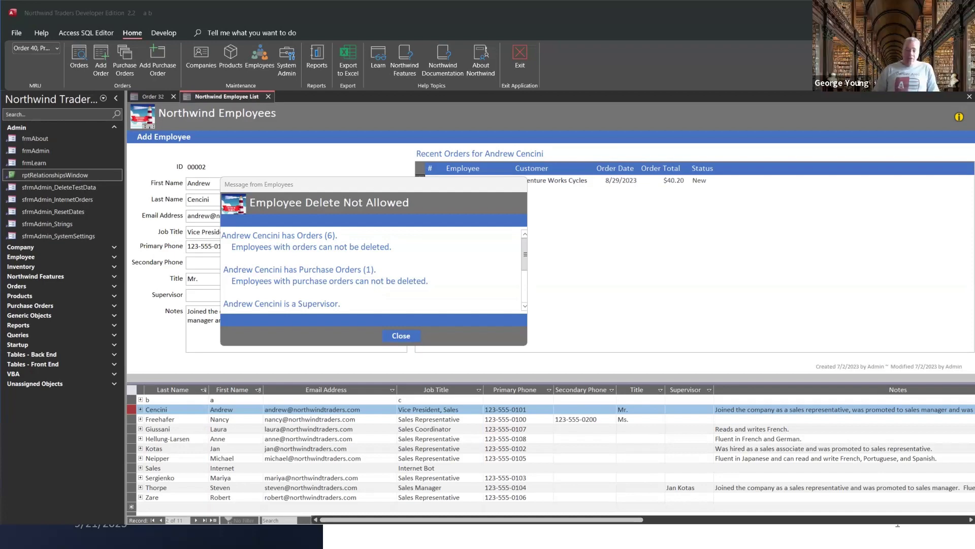
- Switch to the web browser, browse the Northwind 2.0 Presentations playlist on YouTube, and minimize both browser windows
{"action": "key", "text": "alt+Tab"}
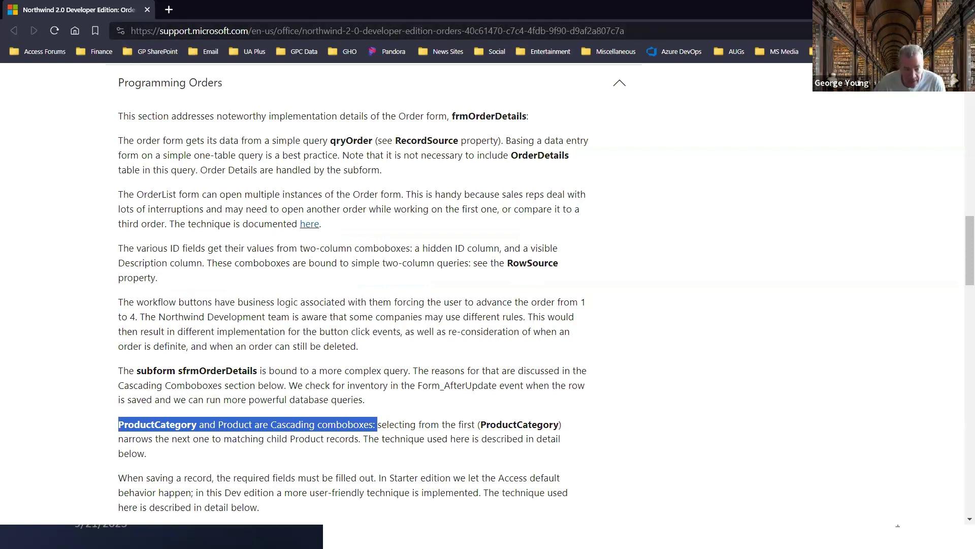
{"action": "key", "text": "alt+Tab"}
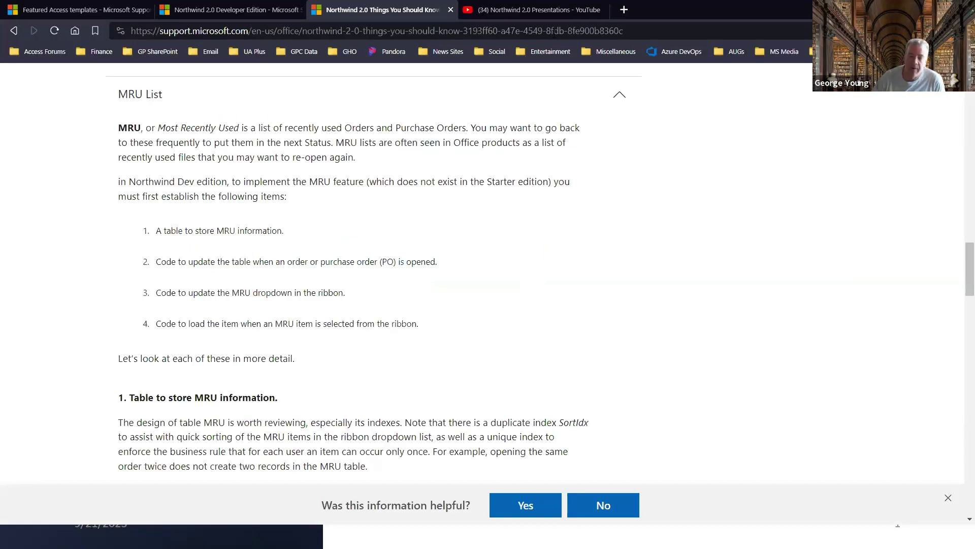
{"action": "left_click", "coordinate": [549, 11]}
{"action": "scroll", "coordinate": [481, 208], "scroll_direction": "up", "scroll_amount": 10}
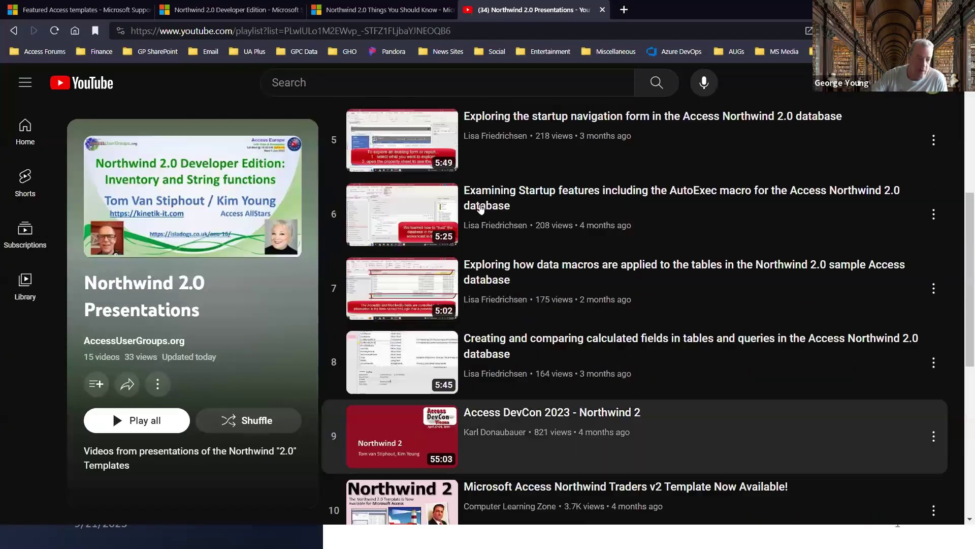
{"action": "scroll", "coordinate": [481, 209], "scroll_direction": "up", "scroll_amount": 3}
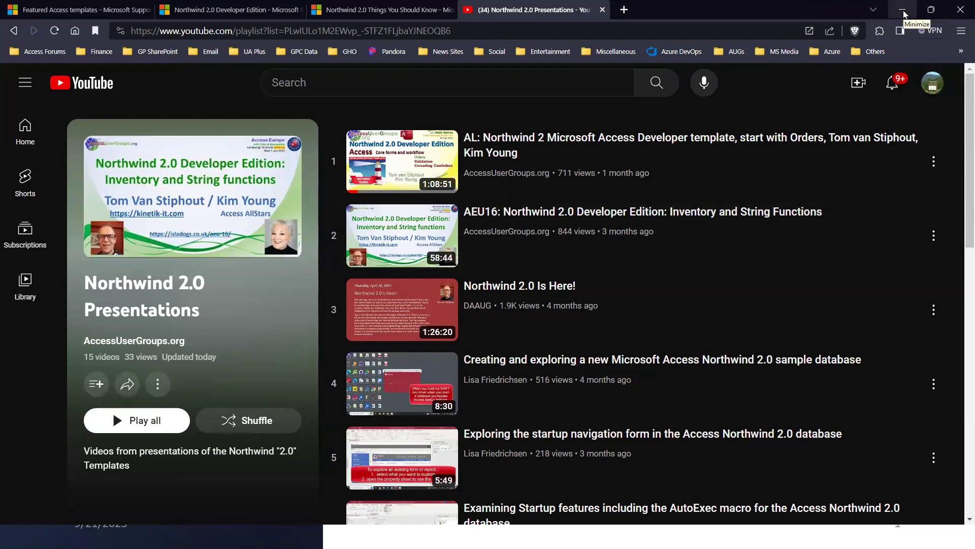
{"action": "left_click", "coordinate": [906, 13]}
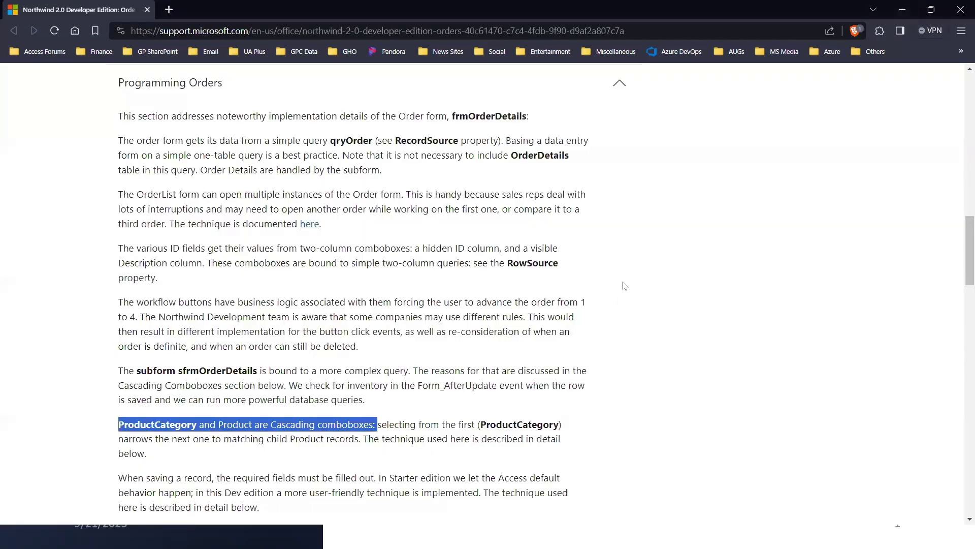
{"action": "left_click", "coordinate": [908, 15]}
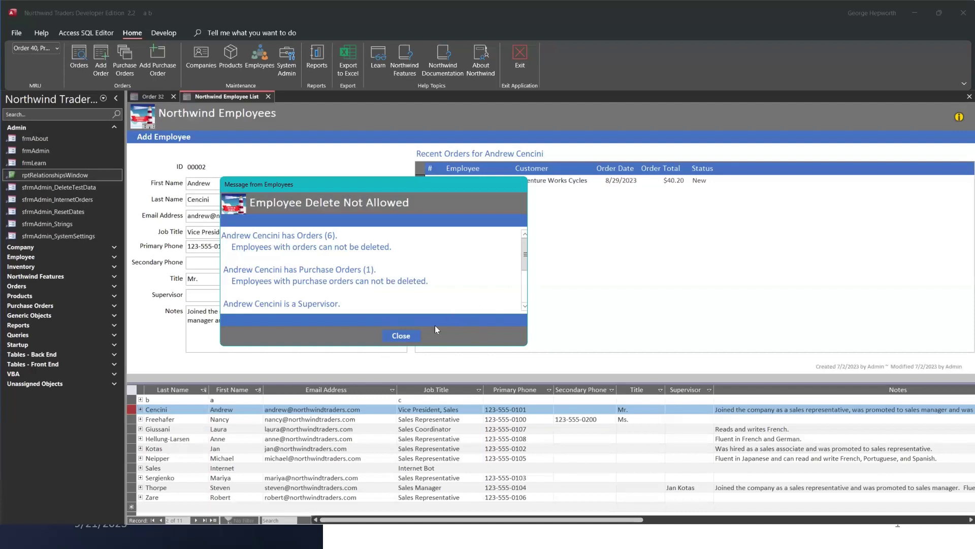
- Dismiss the employee deletion message, switch to the PowerPoint slide show and advance to the Thank you slide
{"action": "left_click", "coordinate": [406, 337]}
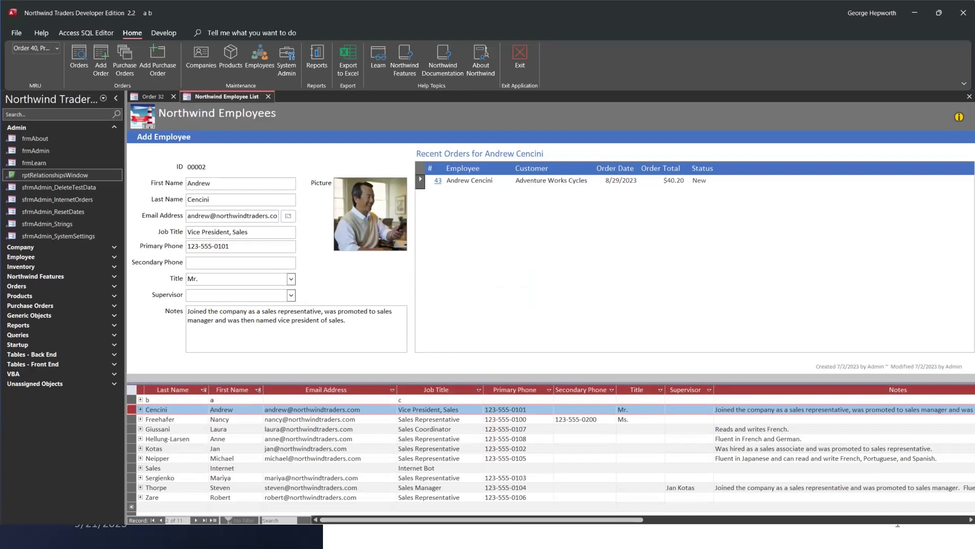
{"action": "key", "text": "alt+Tab"}
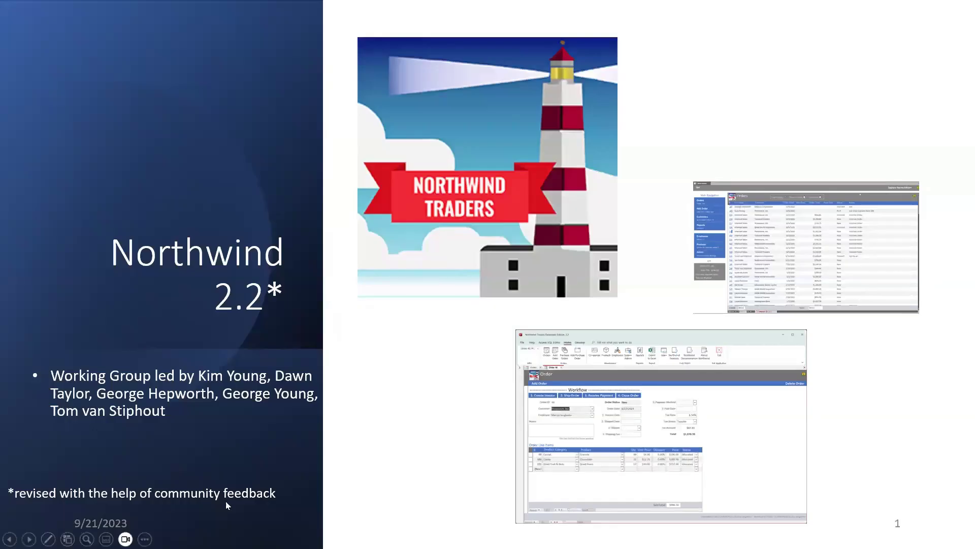
{"action": "left_click", "coordinate": [29, 539]}
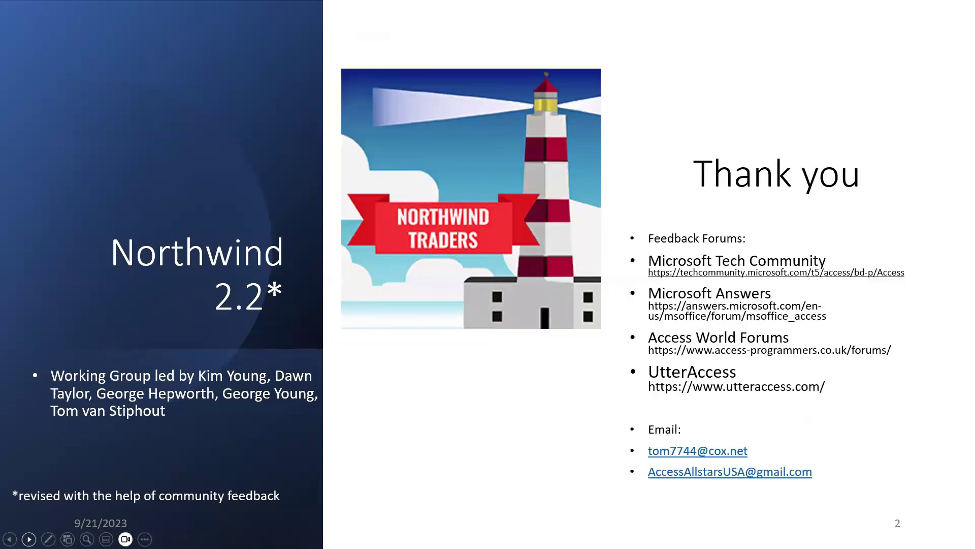
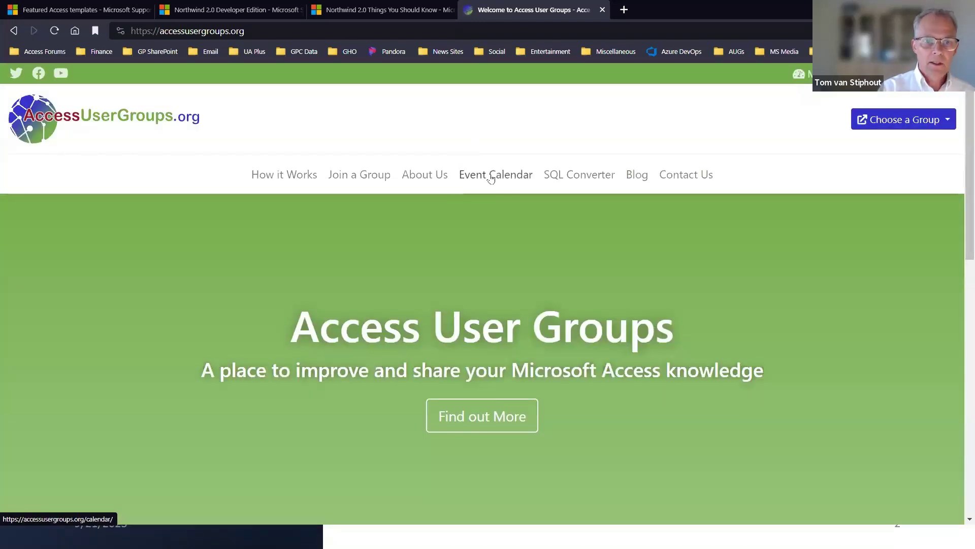
- Open the September 26, 2023 Access Lunchtime event from the AccessUserGroups.org event calendar and read its meeting details
{"action": "left_click", "coordinate": [491, 176]}
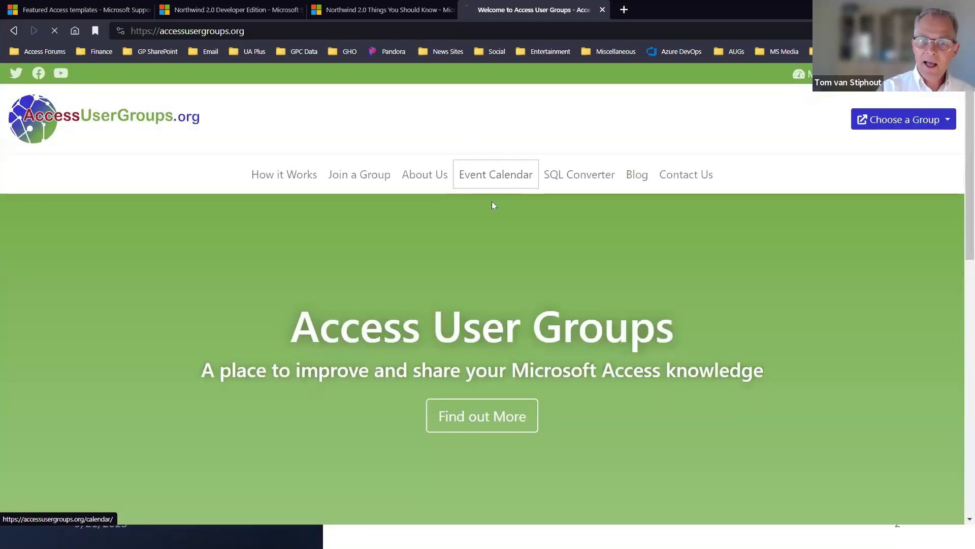
{"action": "scroll", "coordinate": [547, 350], "scroll_direction": "down", "scroll_amount": 10}
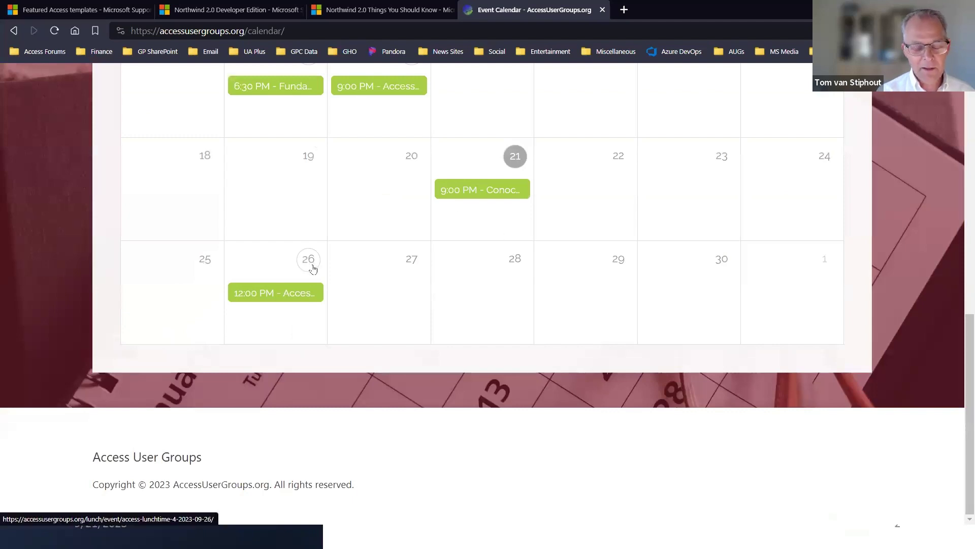
{"action": "left_click", "coordinate": [303, 293]}
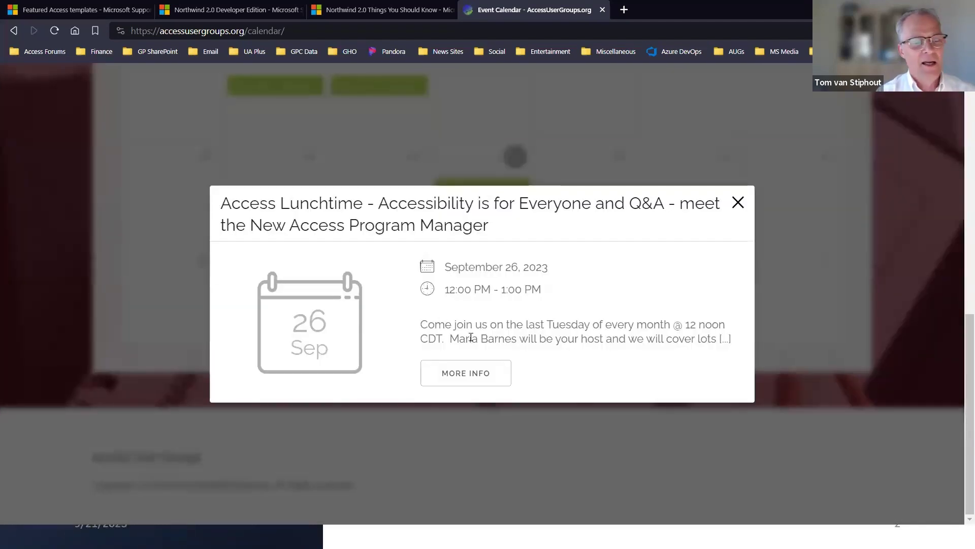
{"action": "left_click", "coordinate": [491, 373]}
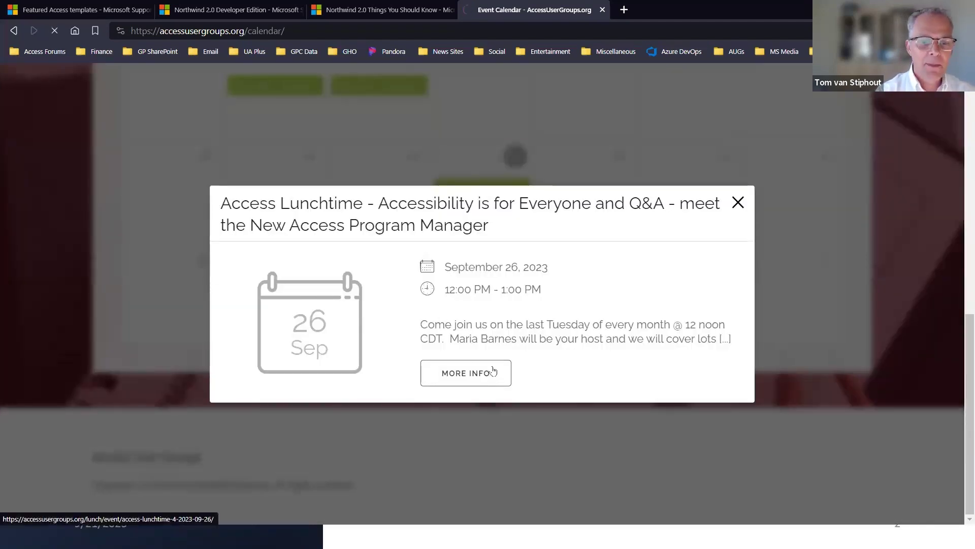
{"action": "scroll", "coordinate": [509, 353], "scroll_direction": "down", "scroll_amount": 3}
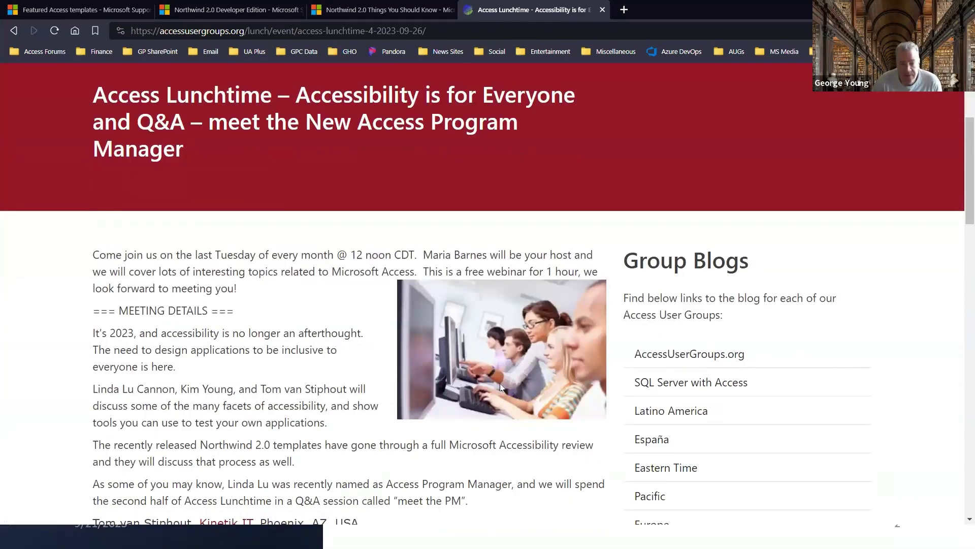
{"action": "scroll", "coordinate": [500, 383], "scroll_direction": "down", "scroll_amount": 1}
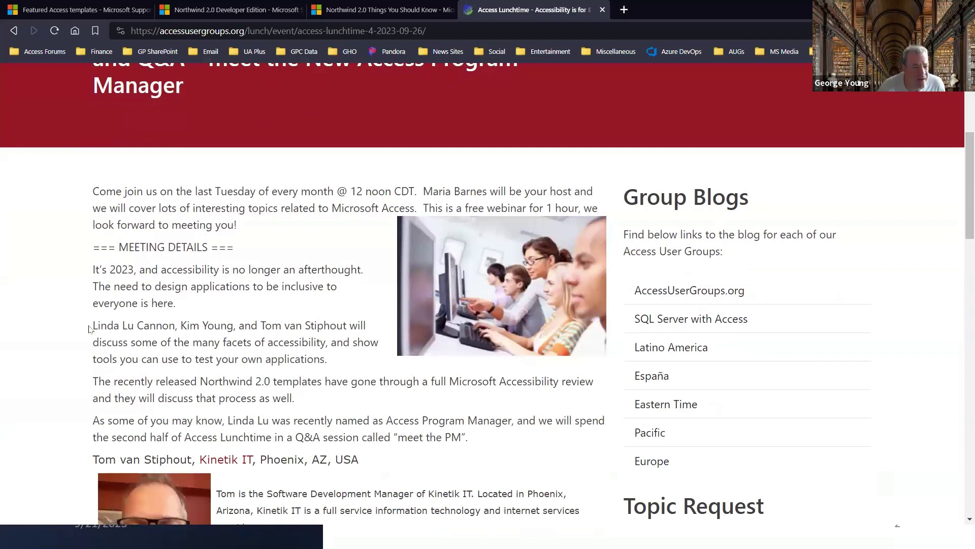
{"action": "scroll", "coordinate": [89, 329], "scroll_direction": "up", "scroll_amount": 1}
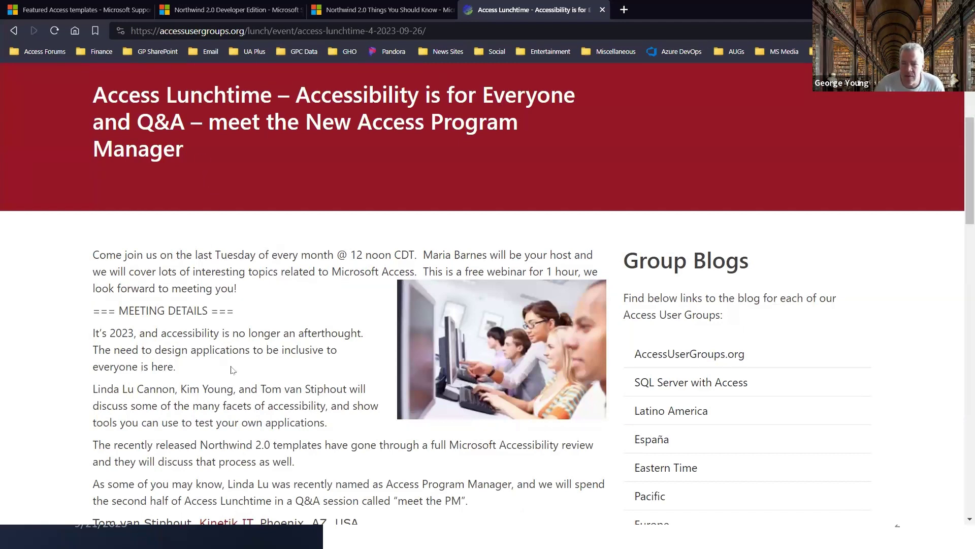
{"action": "scroll", "coordinate": [226, 376], "scroll_direction": "down", "scroll_amount": 3}
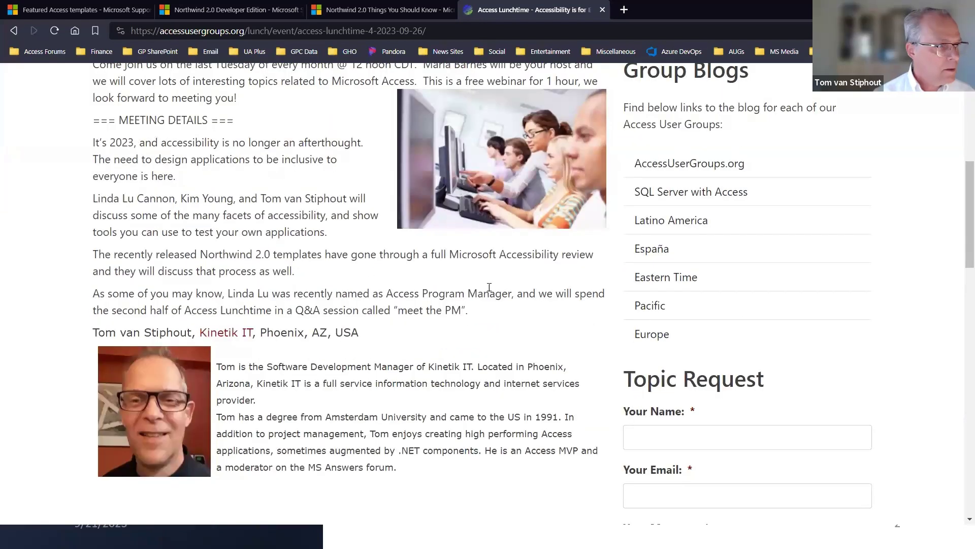
{"action": "scroll", "coordinate": [458, 315], "scroll_direction": "up", "scroll_amount": 2}
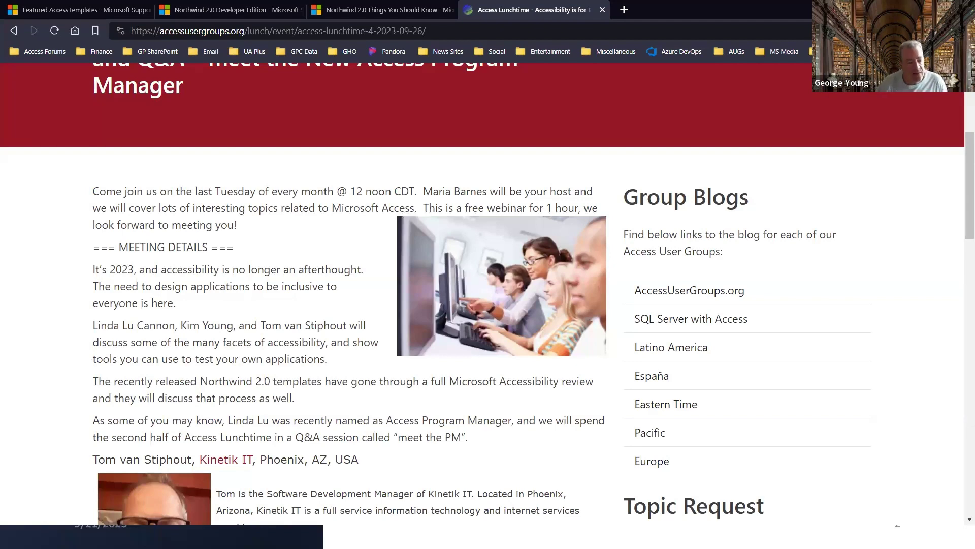
{"action": "scroll", "coordinate": [255, 370], "scroll_direction": "up", "scroll_amount": 3}
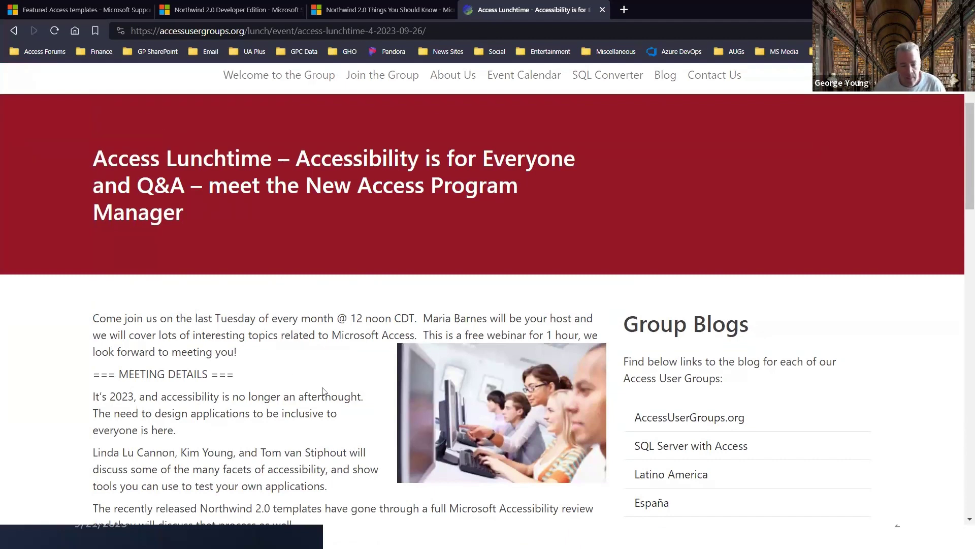
- Return to the AccessUserGroups.org event calendar and look through the September 2023 events
{"action": "scroll", "coordinate": [324, 391], "scroll_direction": "up", "scroll_amount": 1}
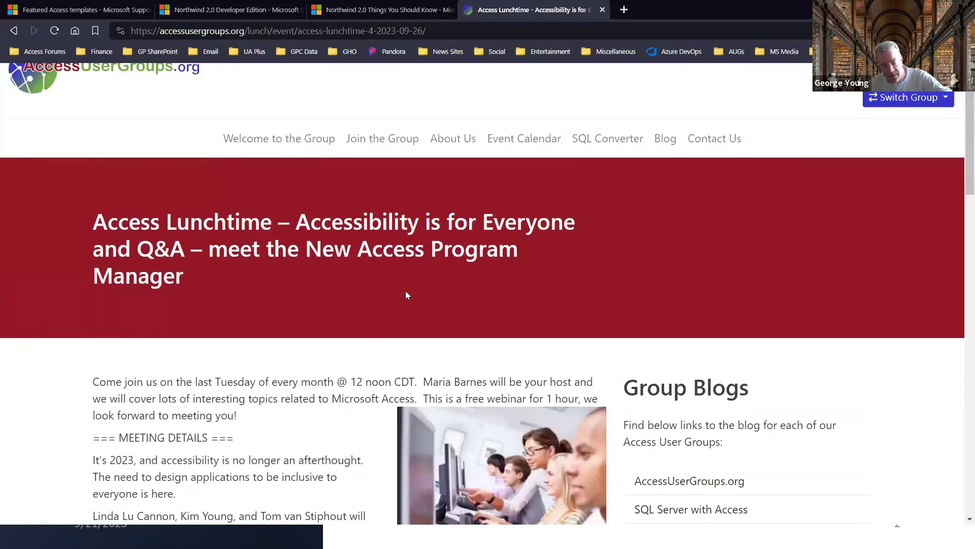
{"action": "left_click", "coordinate": [525, 144]}
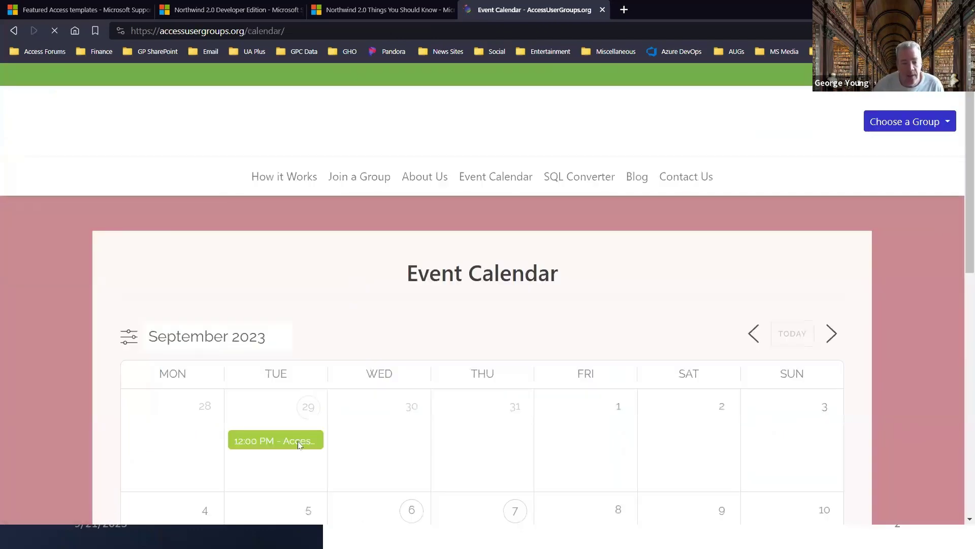
{"action": "scroll", "coordinate": [299, 433], "scroll_direction": "down", "scroll_amount": 3}
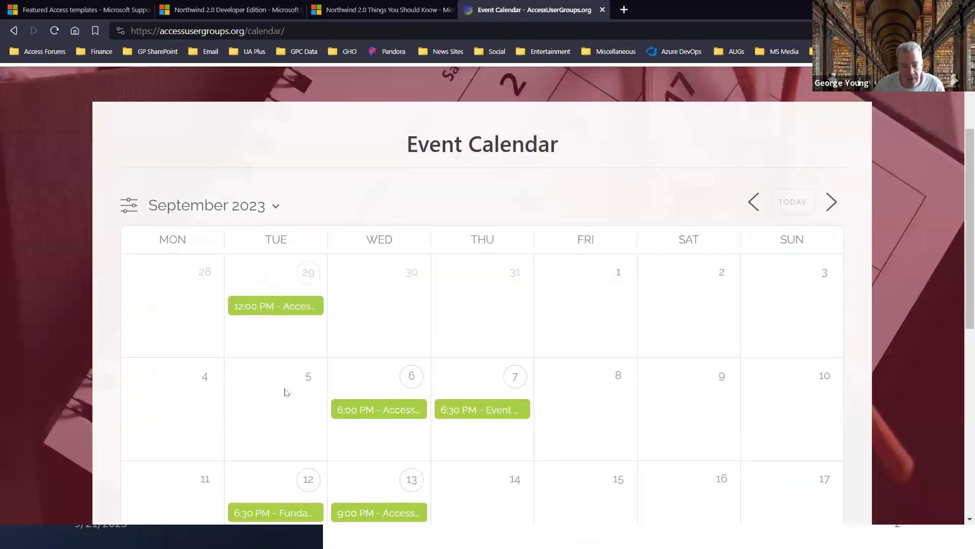
{"action": "scroll", "coordinate": [264, 463], "scroll_direction": "down", "scroll_amount": 2}
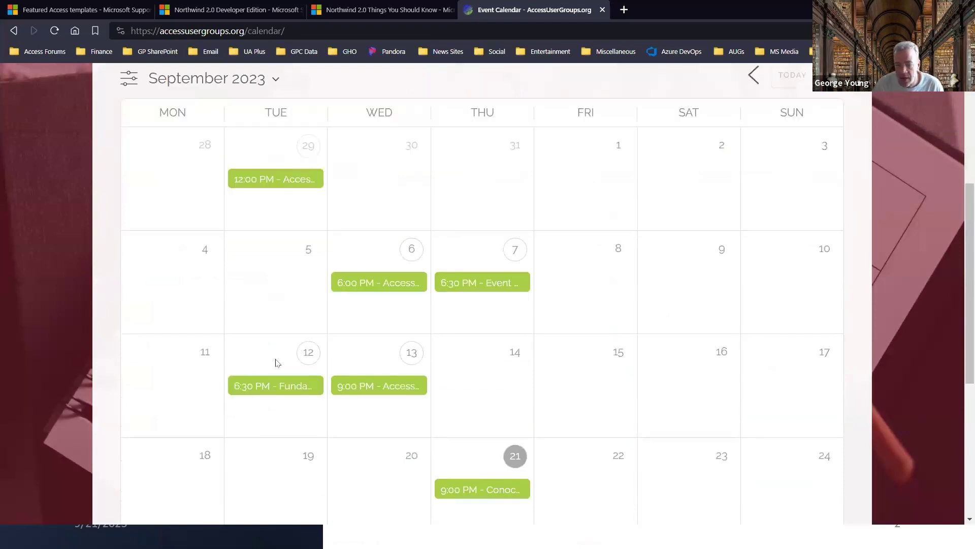
{"action": "scroll", "coordinate": [283, 413], "scroll_direction": "down", "scroll_amount": 3}
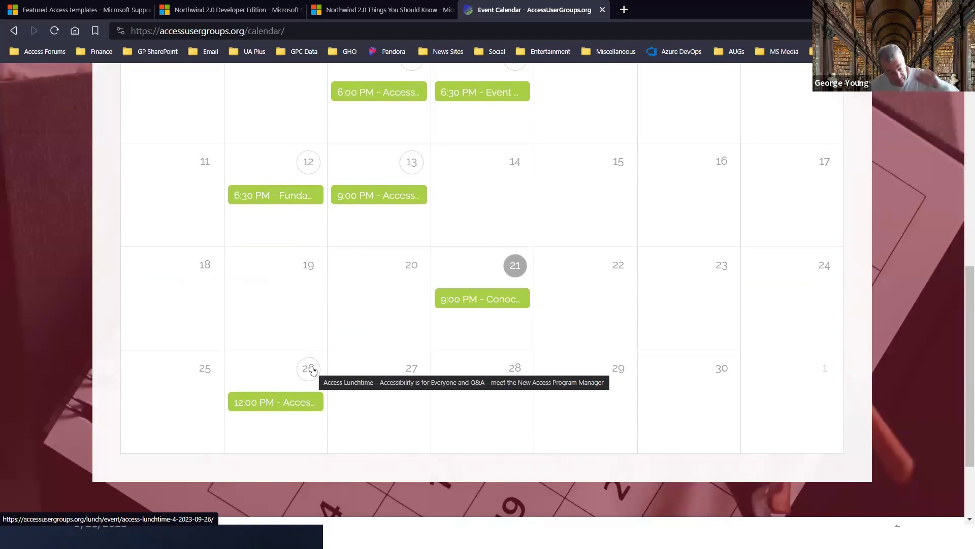
{"action": "scroll", "coordinate": [312, 371], "scroll_direction": "up", "scroll_amount": 3}
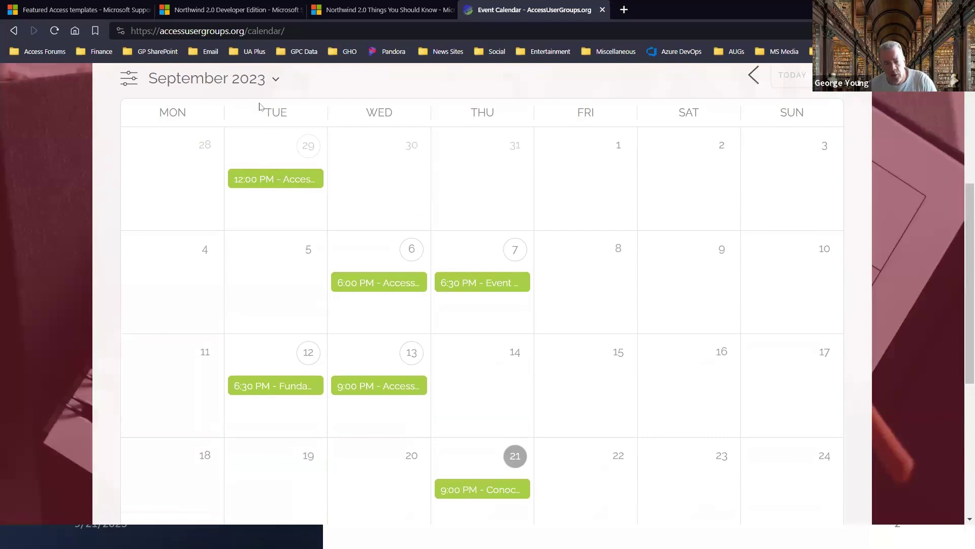
{"action": "scroll", "coordinate": [284, 465], "scroll_direction": "down", "scroll_amount": 2}
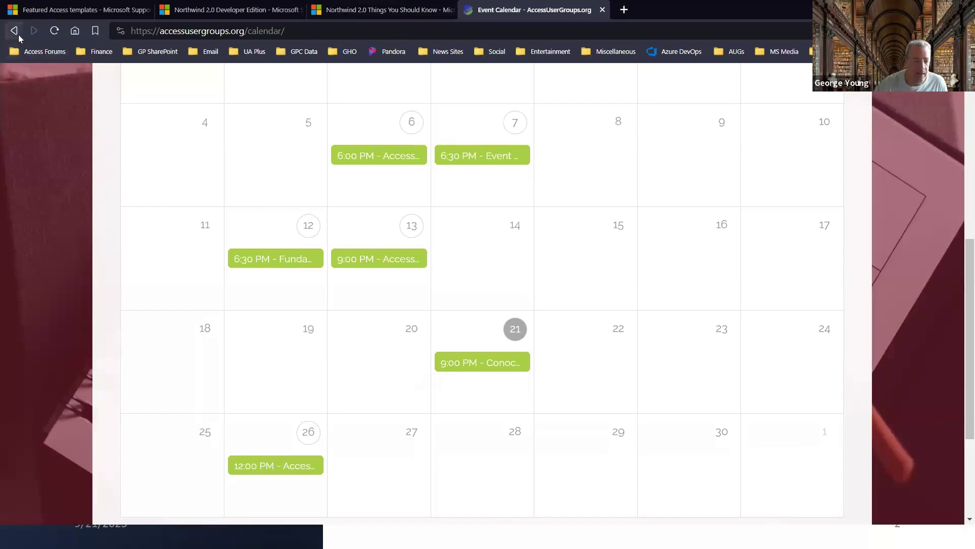
- Reopen the full details of the September 26 Access Lunchtime event and view the speaker biographies and joining information
{"action": "left_click", "coordinate": [277, 469]}
{"action": "left_click", "coordinate": [499, 375]}
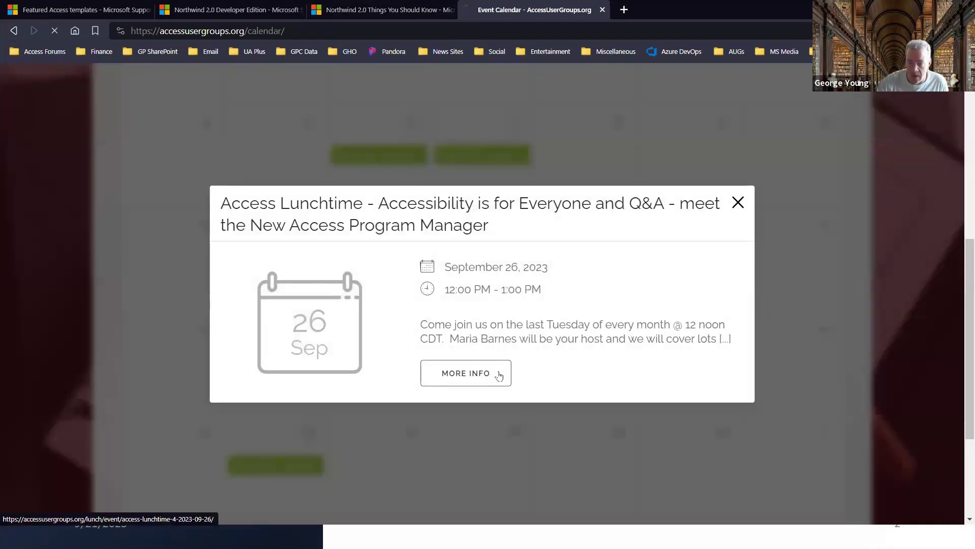
{"action": "scroll", "coordinate": [477, 383], "scroll_direction": "down", "scroll_amount": 6}
{"action": "scroll", "coordinate": [479, 387], "scroll_direction": "down", "scroll_amount": 8}
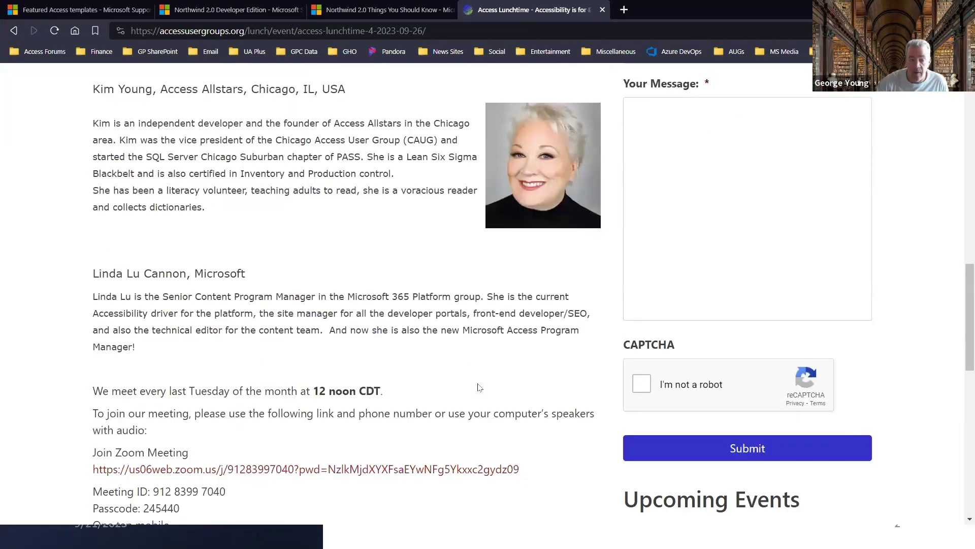
{"action": "scroll", "coordinate": [478, 387], "scroll_direction": "down", "scroll_amount": 1}
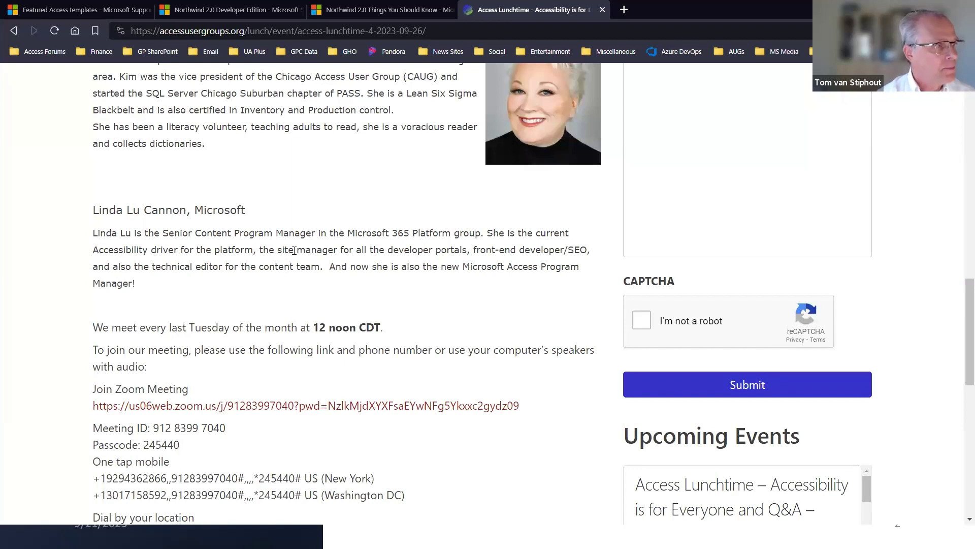
- Highlight the statement about the new Microsoft Access Program Manager in the Microsoft speaker's biography
{"action": "left_click_drag", "start_coordinate": [334, 266], "coordinate": [355, 279]}
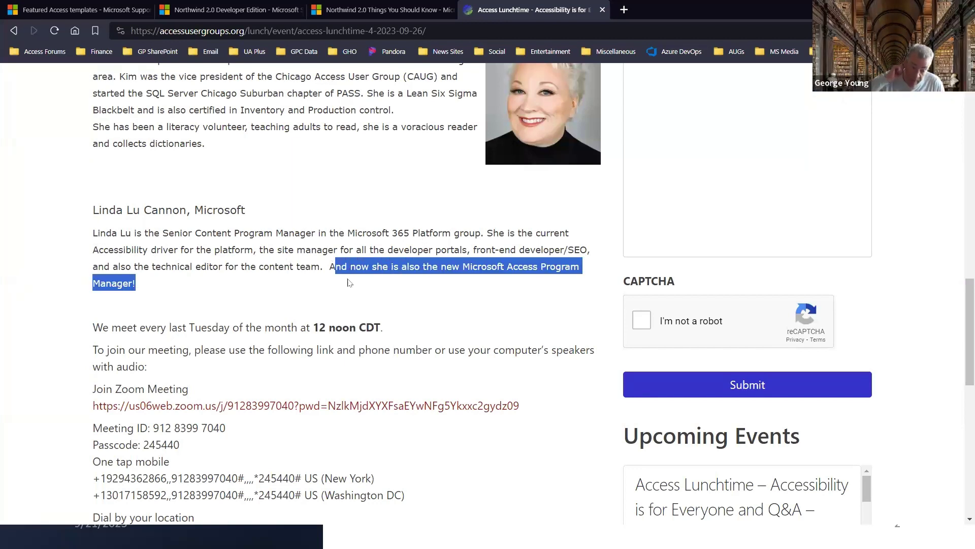
{"action": "left_click", "coordinate": [369, 269]}
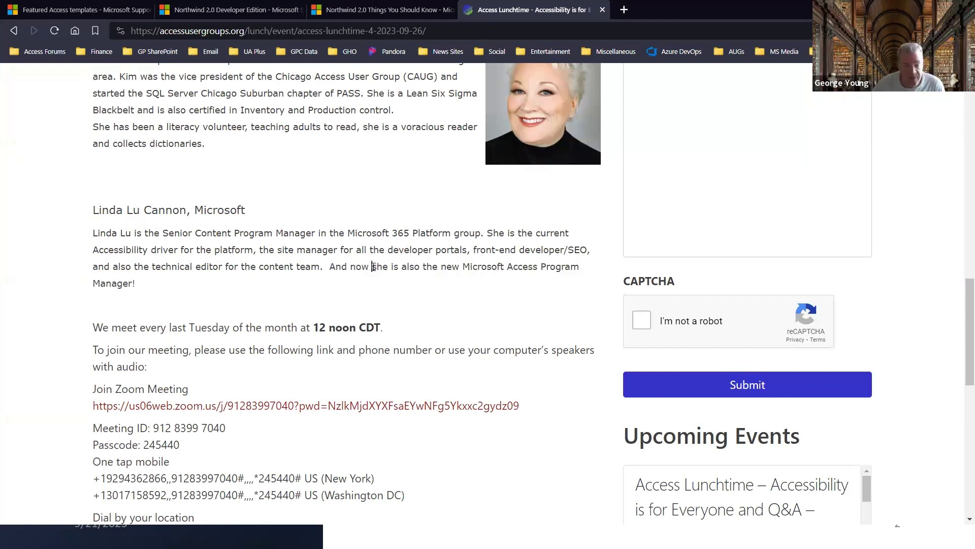
{"action": "left_click_drag", "start_coordinate": [372, 267], "coordinate": [378, 280]}
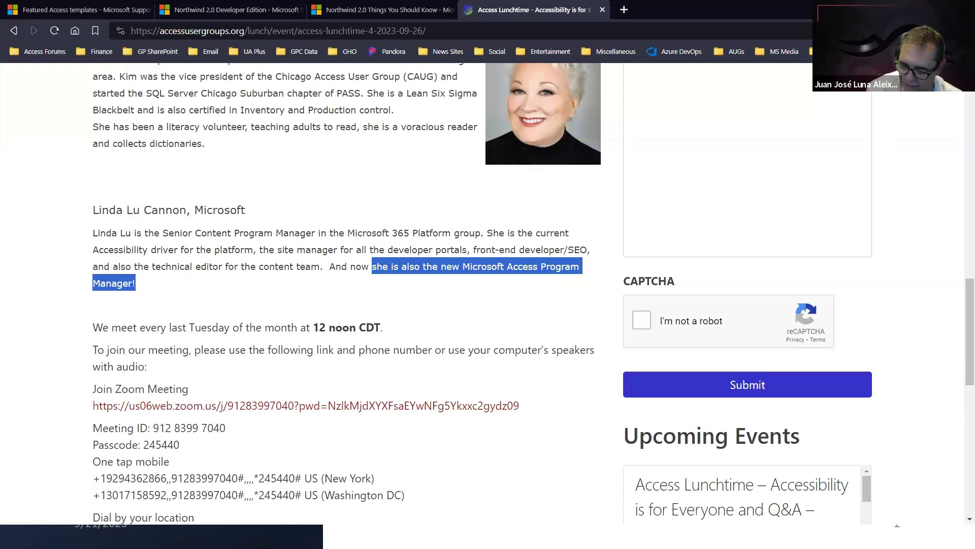
{"action": "key", "text": "alt+Tab"}
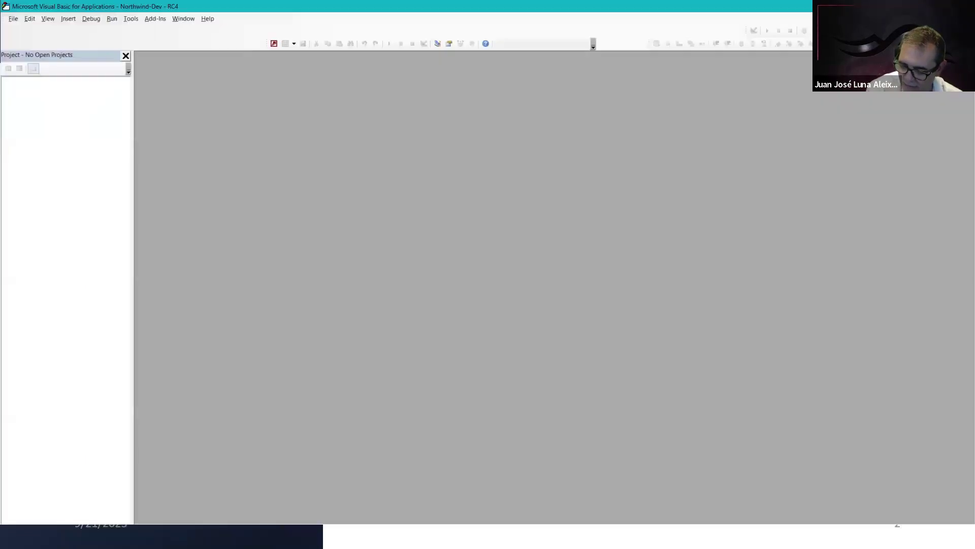
{"action": "left_click", "coordinate": [131, 19]}
{"action": "left_click", "coordinate": [133, 20]}
{"action": "left_click", "coordinate": [207, 19]}
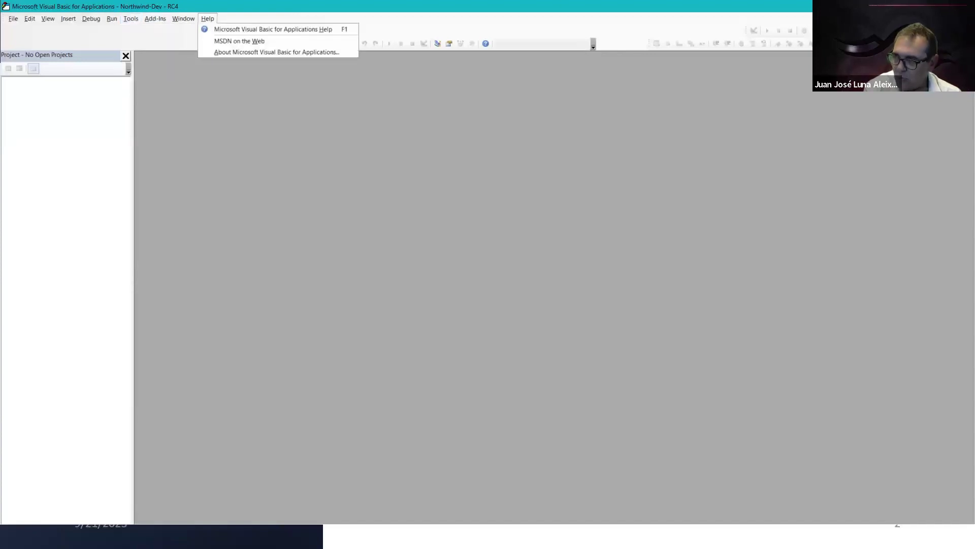
{"action": "left_click", "coordinate": [281, 174]}
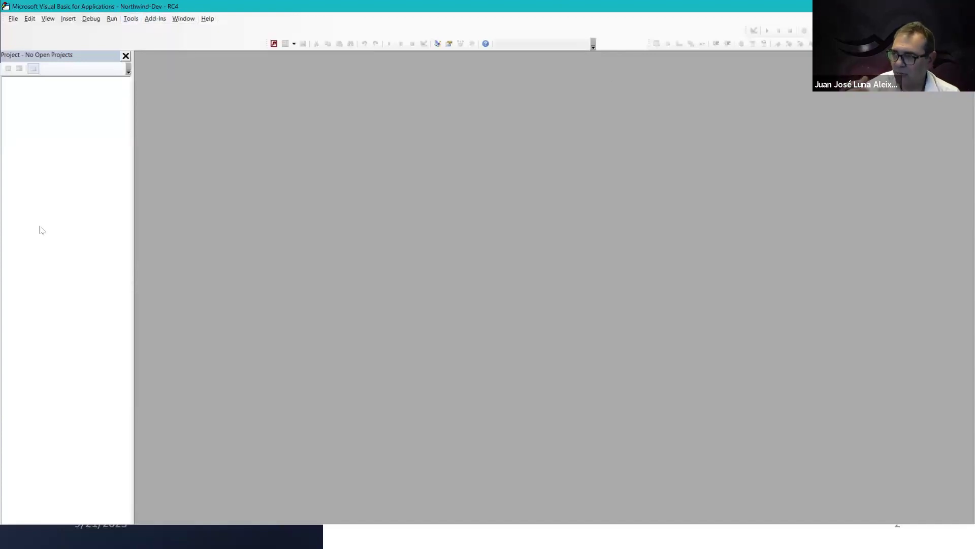
{"action": "key", "text": "alt+Tab"}
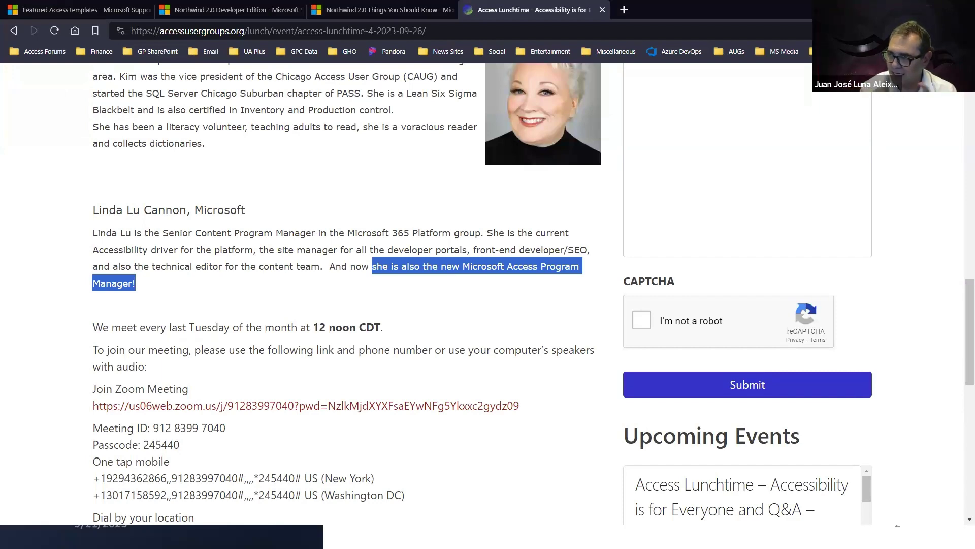
- Switch to the Northwind database in Access, open the rptRelationshipsWindow report and bring up the Northwind documentation
{"action": "key", "text": "alt+Tab"}
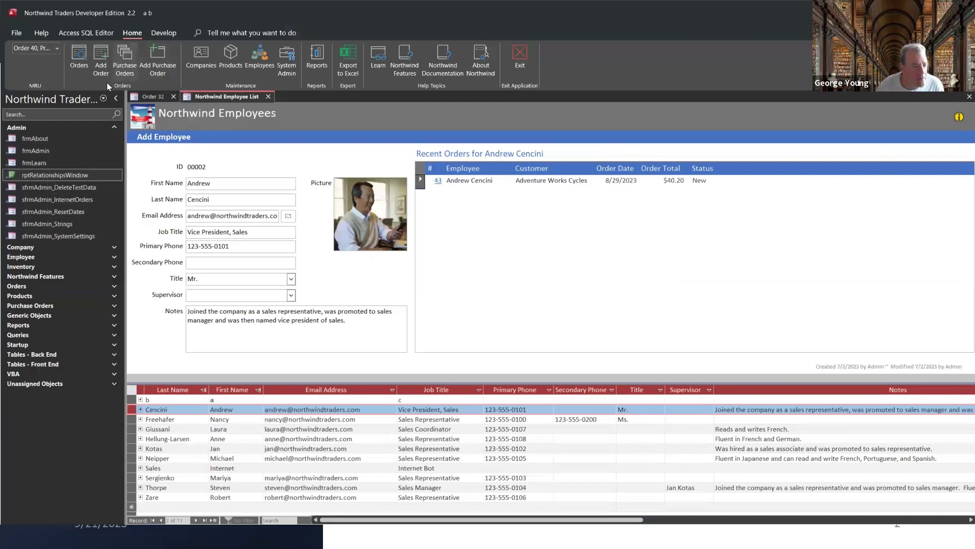
{"action": "double_click", "coordinate": [33, 175]}
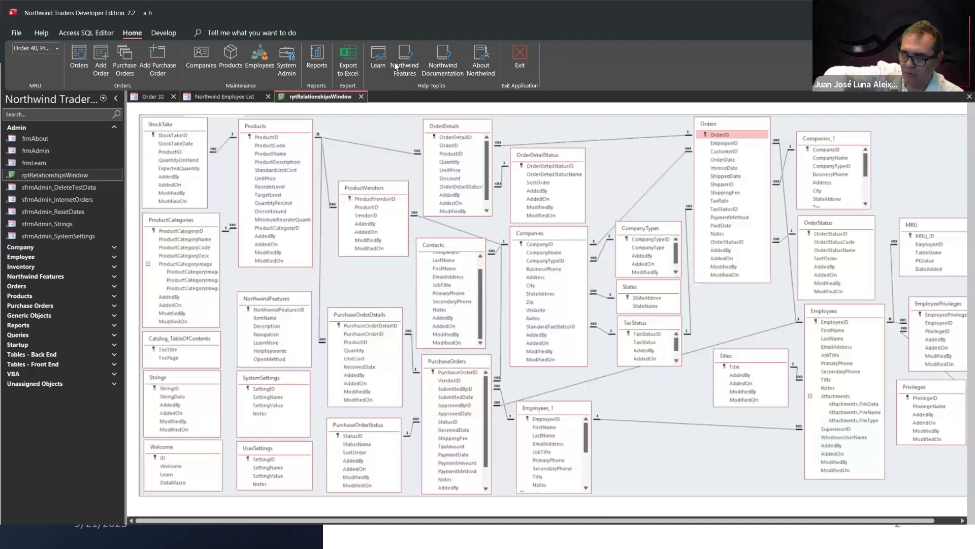
{"action": "left_click", "coordinate": [446, 69]}
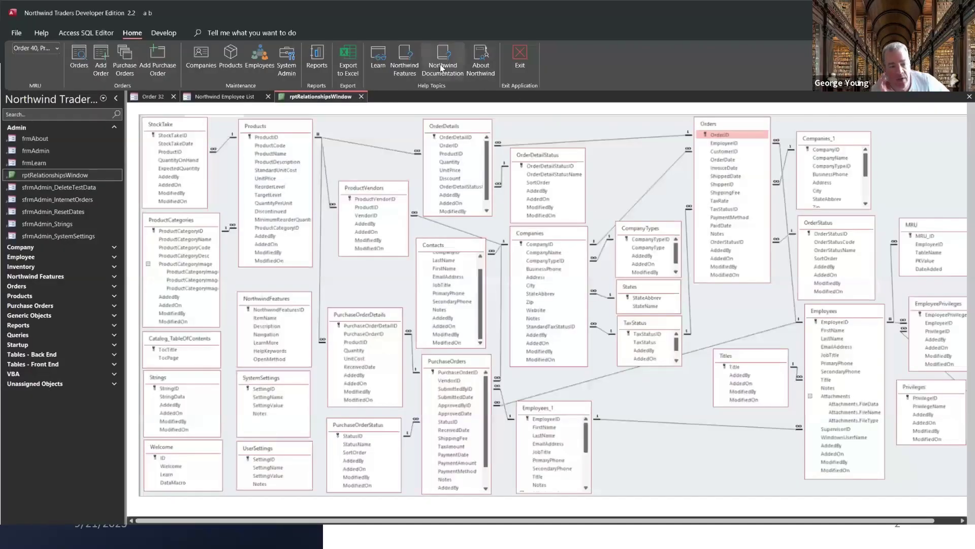
- Open the Northwind Features list and show the in-app help for Filter Forms and for Create or delete a Hyperlink field
{"action": "left_click", "coordinate": [403, 61]}
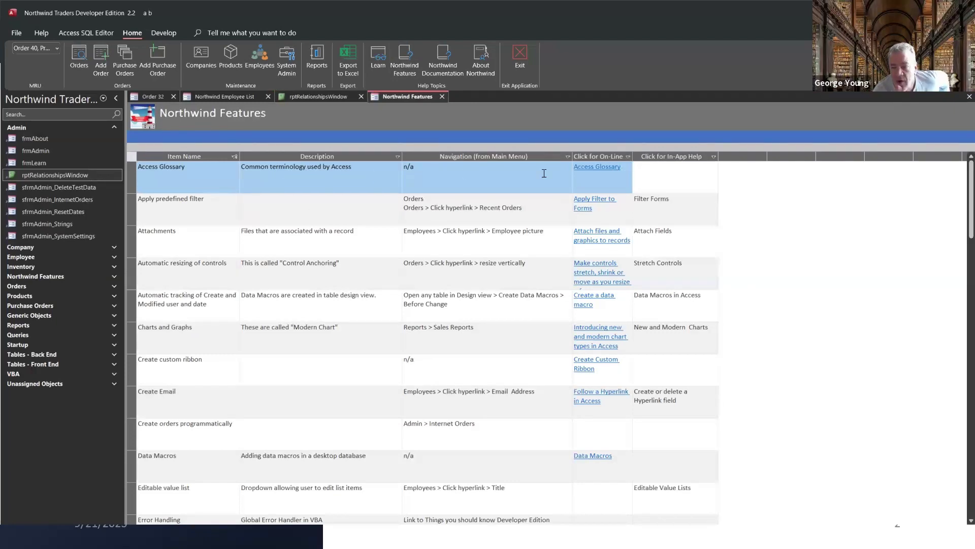
{"action": "left_click", "coordinate": [660, 199]}
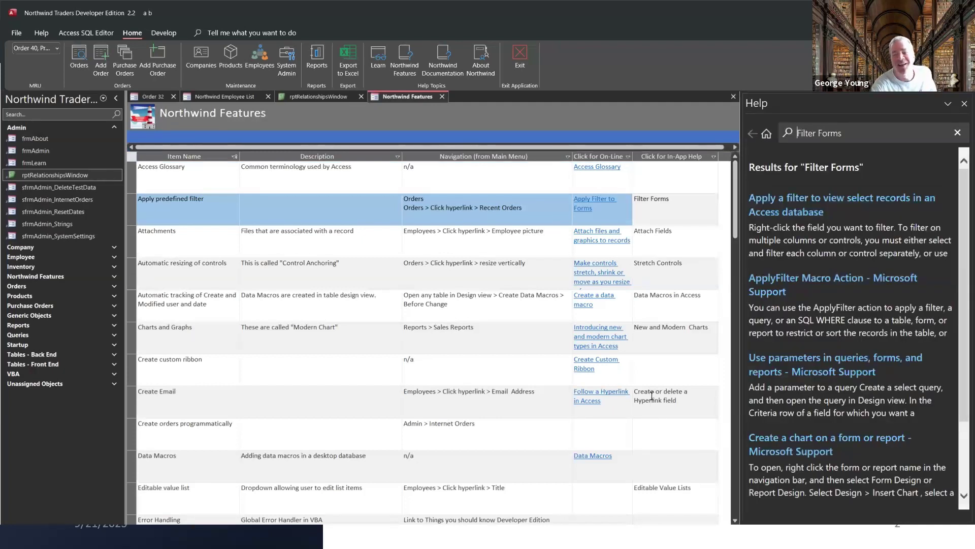
{"action": "left_click", "coordinate": [653, 396]}
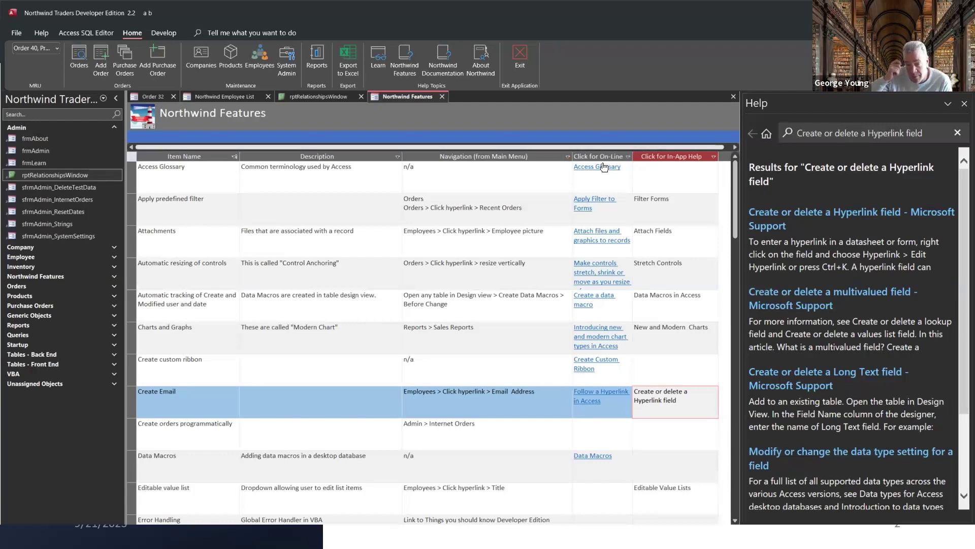
- Open the Create Email feature's online help link and skim the Application.FollowHyperlink method article in the browser
{"action": "left_click", "coordinate": [597, 395]}
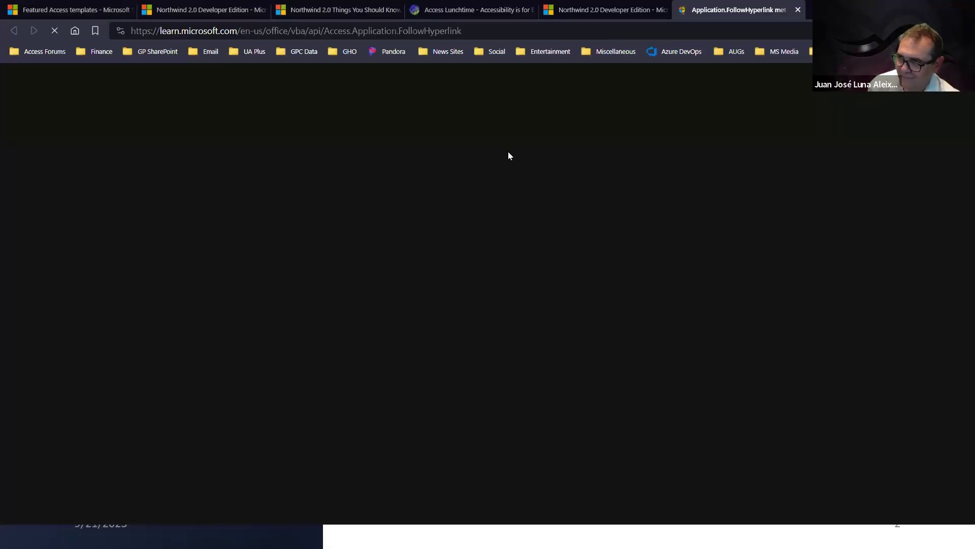
{"action": "scroll", "coordinate": [490, 241], "scroll_direction": "down", "scroll_amount": 2}
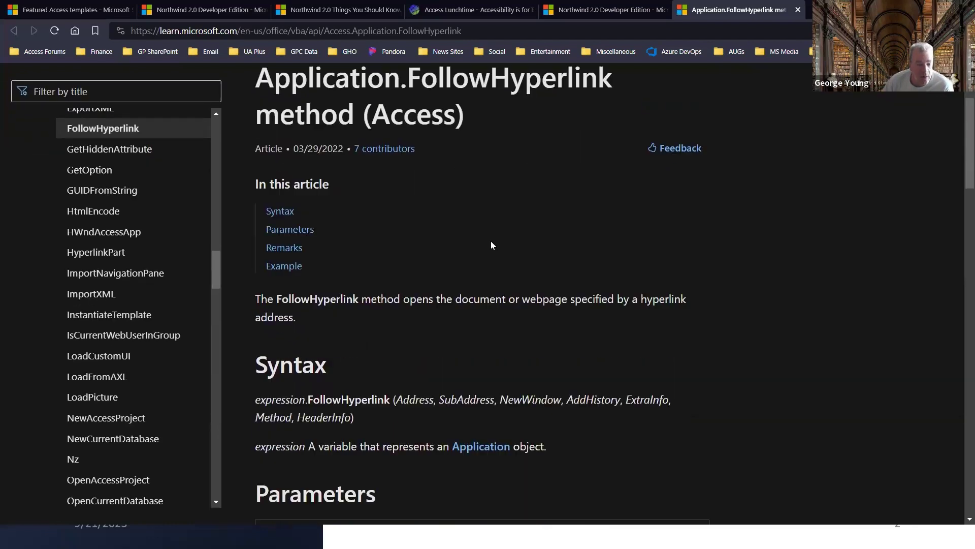
{"action": "scroll", "coordinate": [458, 198], "scroll_direction": "up", "scroll_amount": 2}
{"action": "scroll", "coordinate": [477, 261], "scroll_direction": "down", "scroll_amount": 7}
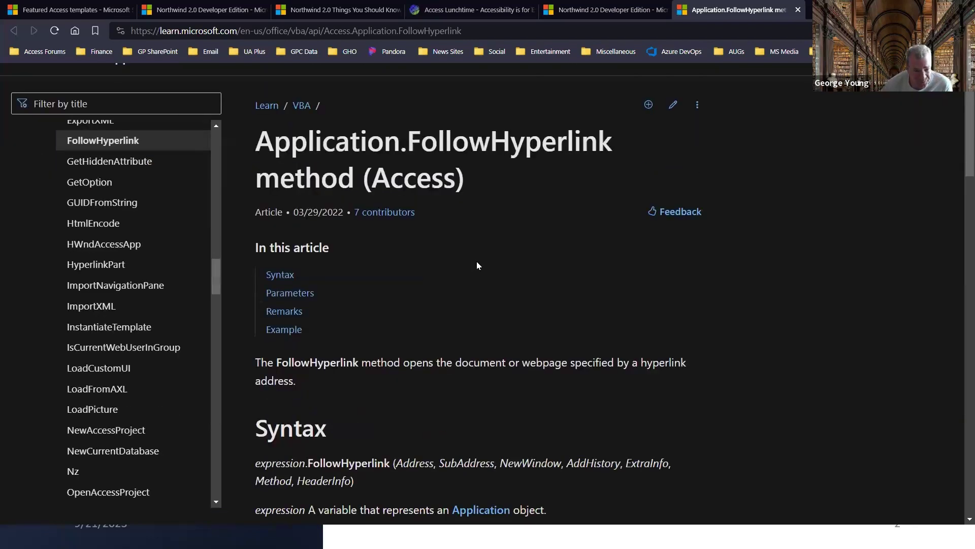
{"action": "scroll", "coordinate": [510, 236], "scroll_direction": "up", "scroll_amount": 7}
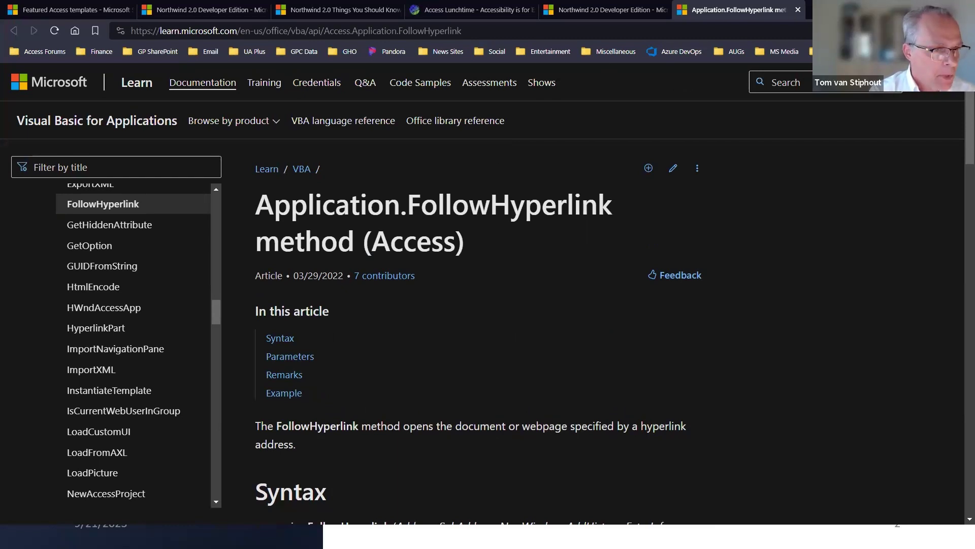
- Switch back to Access, open the Northwind Features form in Design View and close its property sheet
{"action": "key", "text": "alt+Tab"}
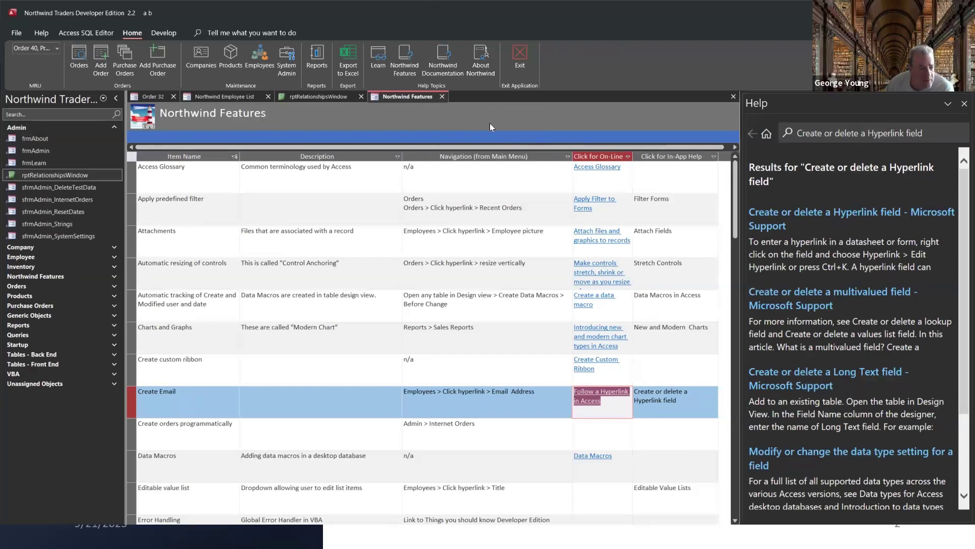
{"action": "right_click", "coordinate": [410, 95]}
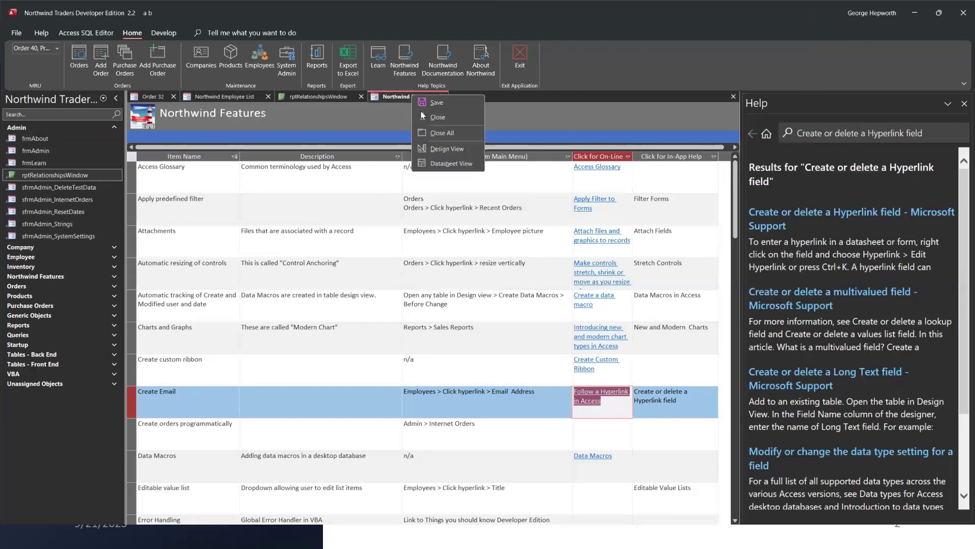
{"action": "left_click", "coordinate": [443, 150]}
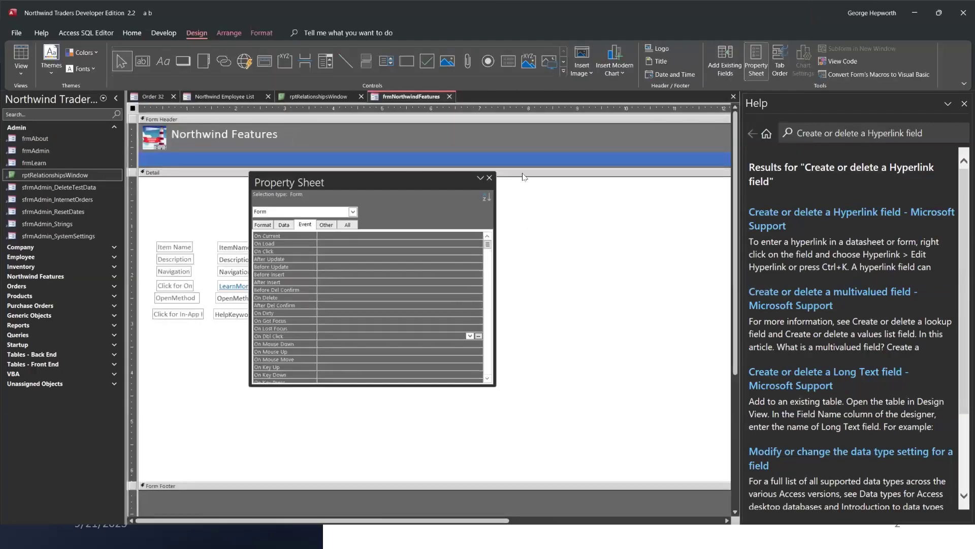
{"action": "left_click", "coordinate": [490, 178]}
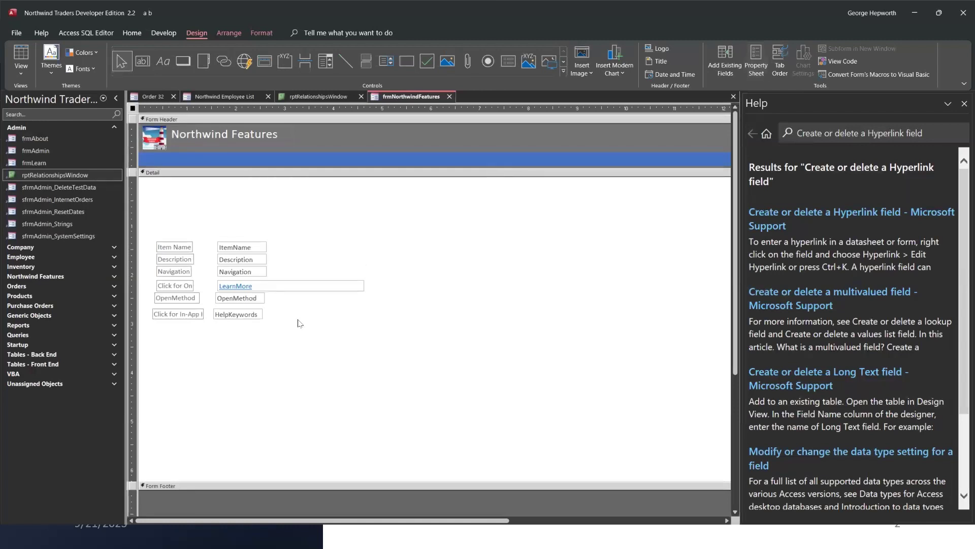
- Display the format properties of the LearnMore text box and dock the property sheet
{"action": "left_click", "coordinate": [321, 286]}
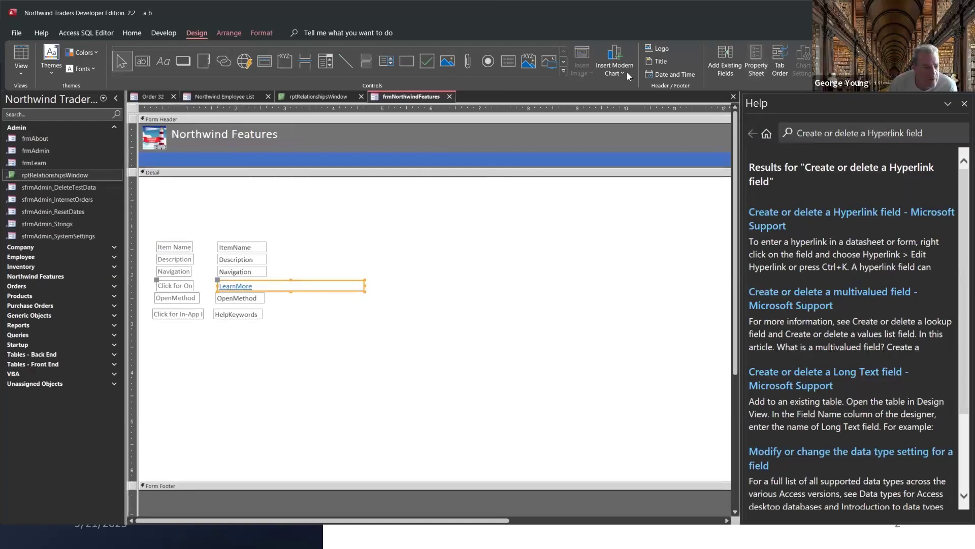
{"action": "left_click", "coordinate": [758, 58]}
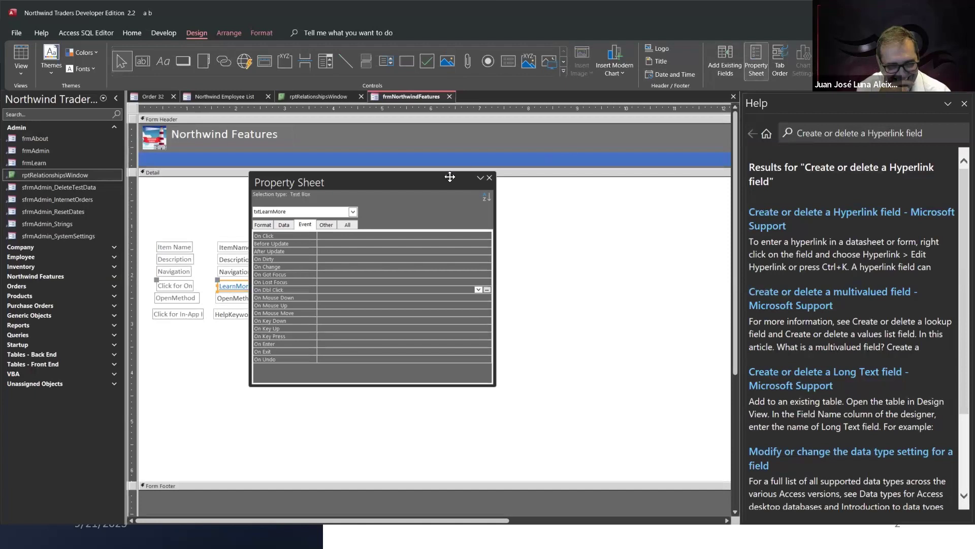
{"action": "left_click", "coordinate": [266, 227]}
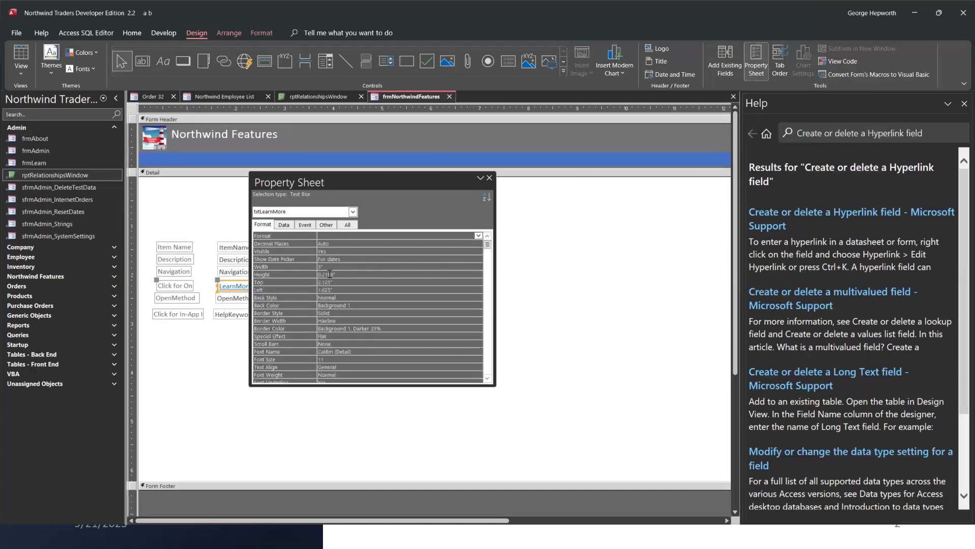
{"action": "double_click", "coordinate": [348, 179]}
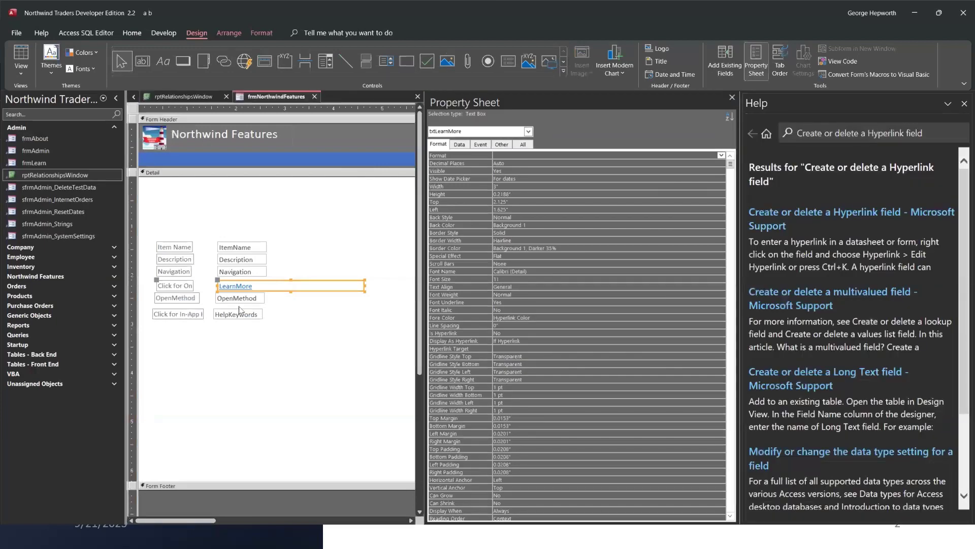
- Review the data, event and format properties of the OpenMethod text box, and the data properties of LearnMore
{"action": "left_click", "coordinate": [239, 298]}
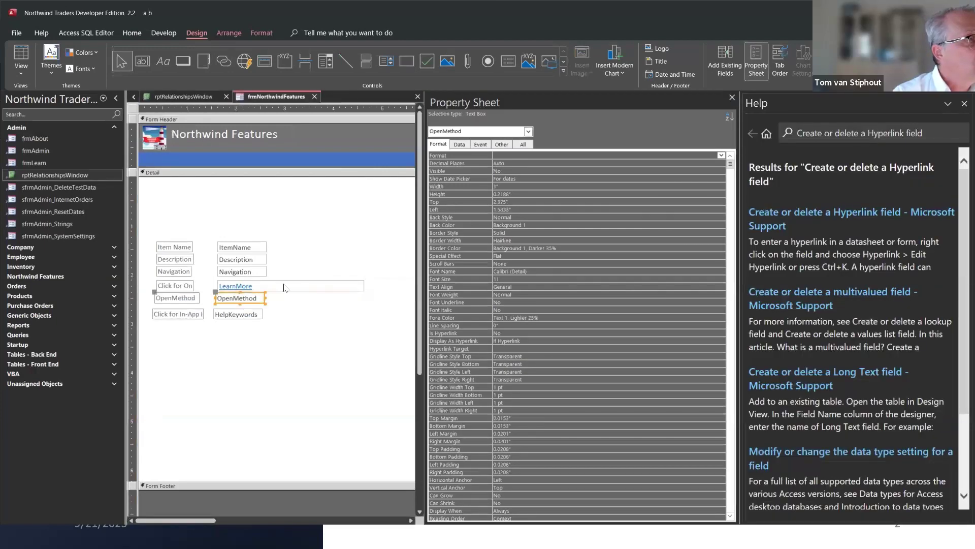
{"action": "left_click", "coordinate": [459, 146]}
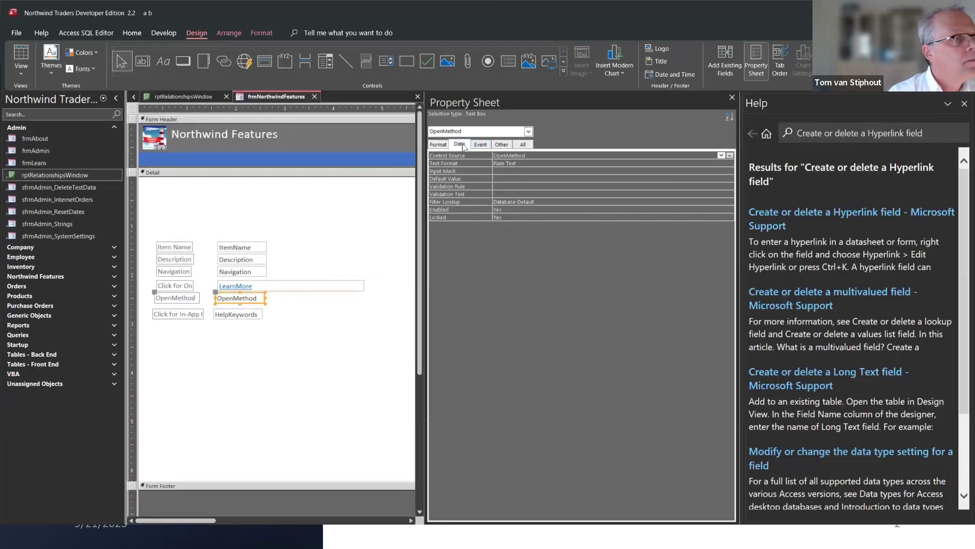
{"action": "left_click", "coordinate": [481, 145]}
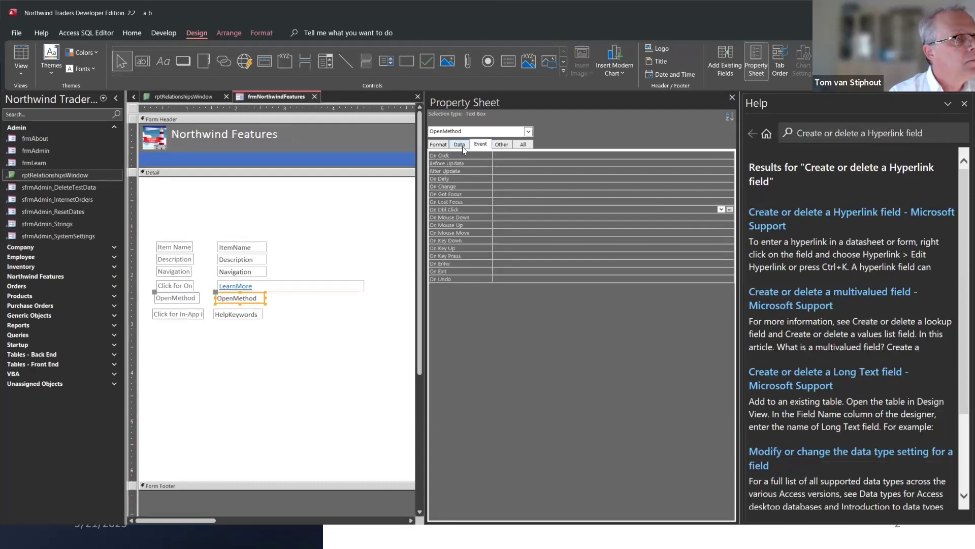
{"action": "left_click", "coordinate": [439, 144]}
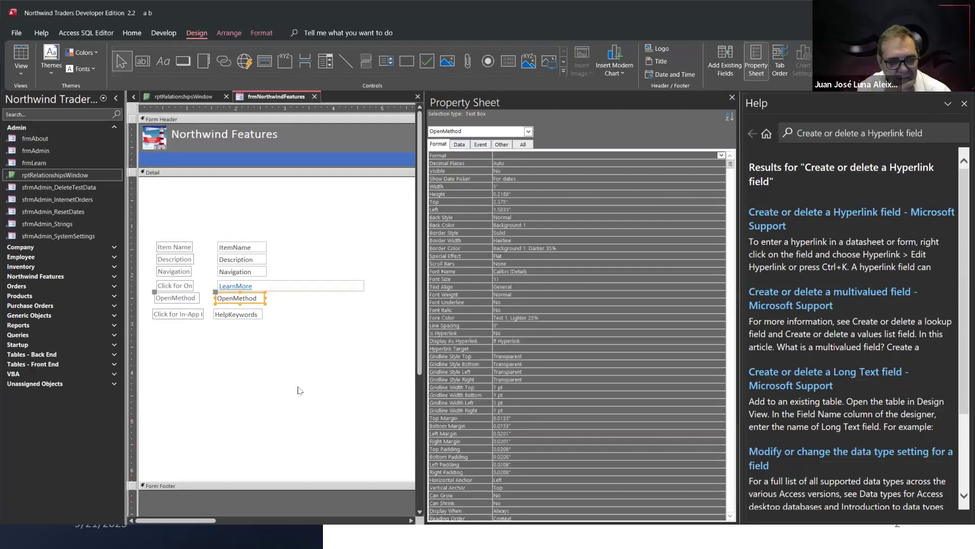
{"action": "left_click", "coordinate": [251, 286]}
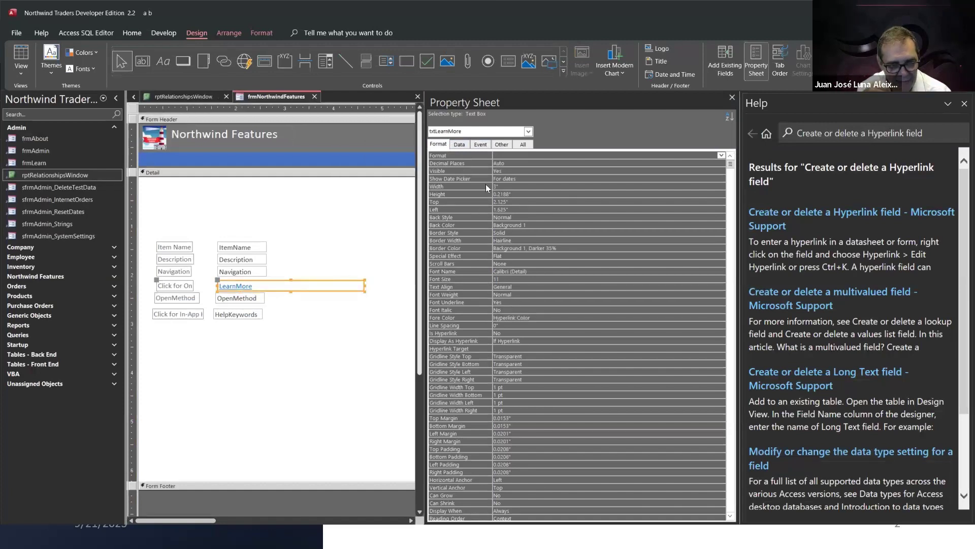
{"action": "left_click", "coordinate": [465, 146]}
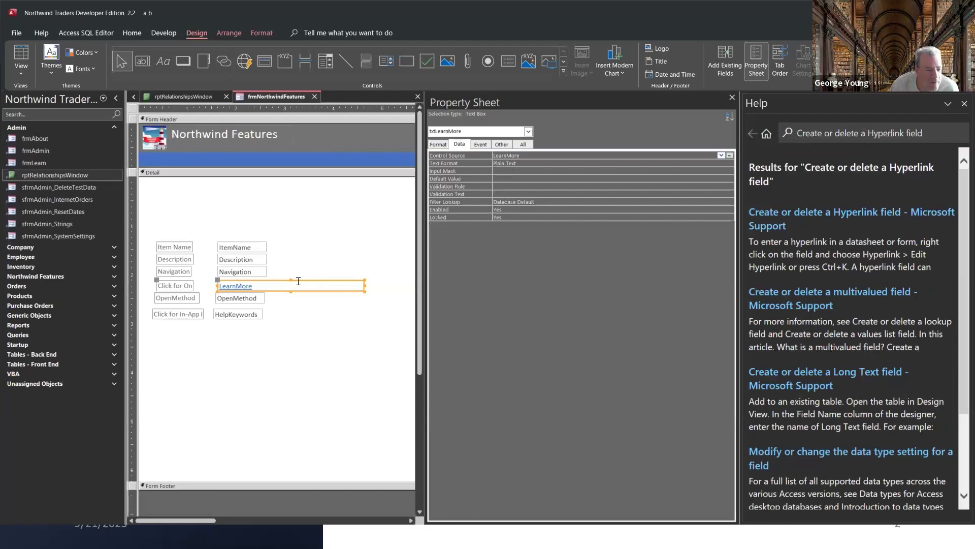
- Open the On Click event procedure of the HelpKeywords text box and examine its SearchHelp and FollowHyperlink code
{"action": "left_click", "coordinate": [246, 317]}
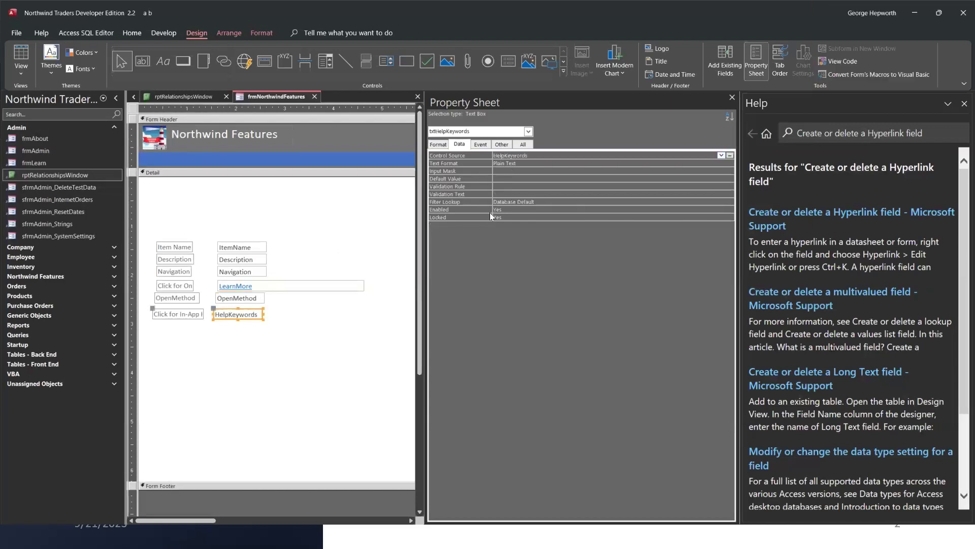
{"action": "left_click", "coordinate": [486, 145]}
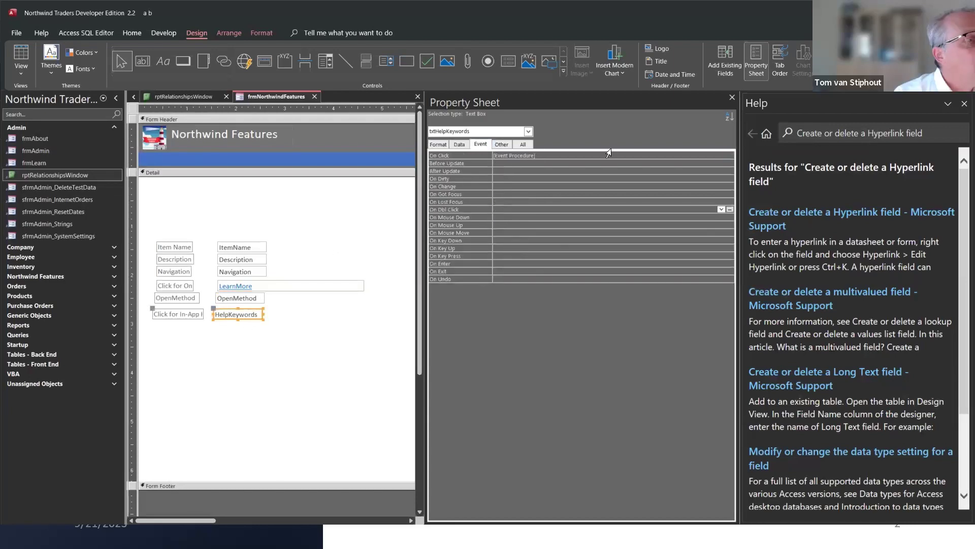
{"action": "left_click", "coordinate": [724, 156]}
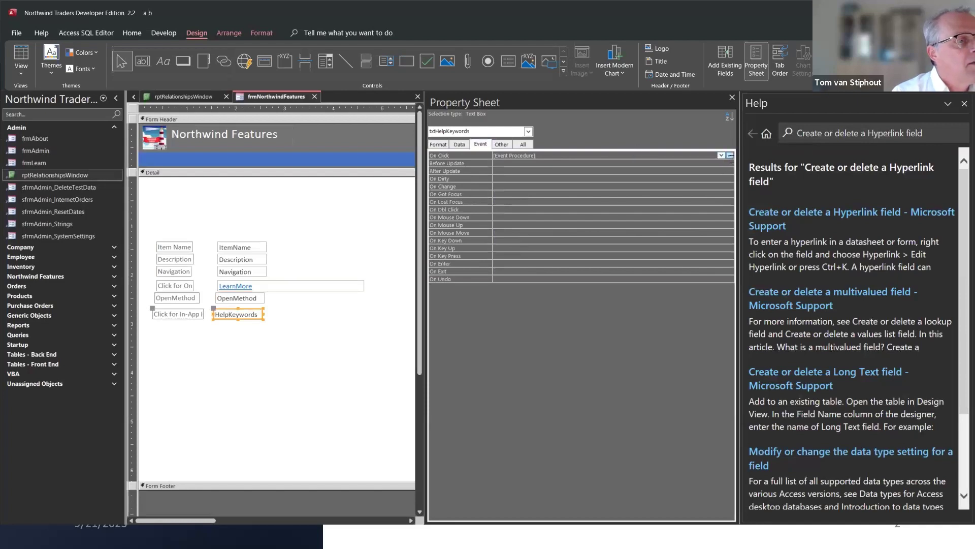
{"action": "left_click", "coordinate": [730, 156]}
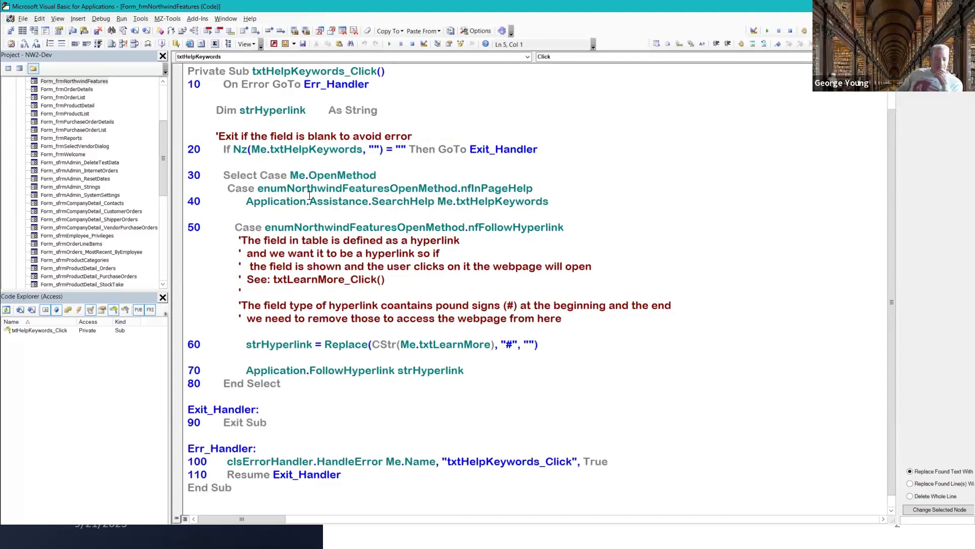
{"action": "left_click", "coordinate": [557, 202]}
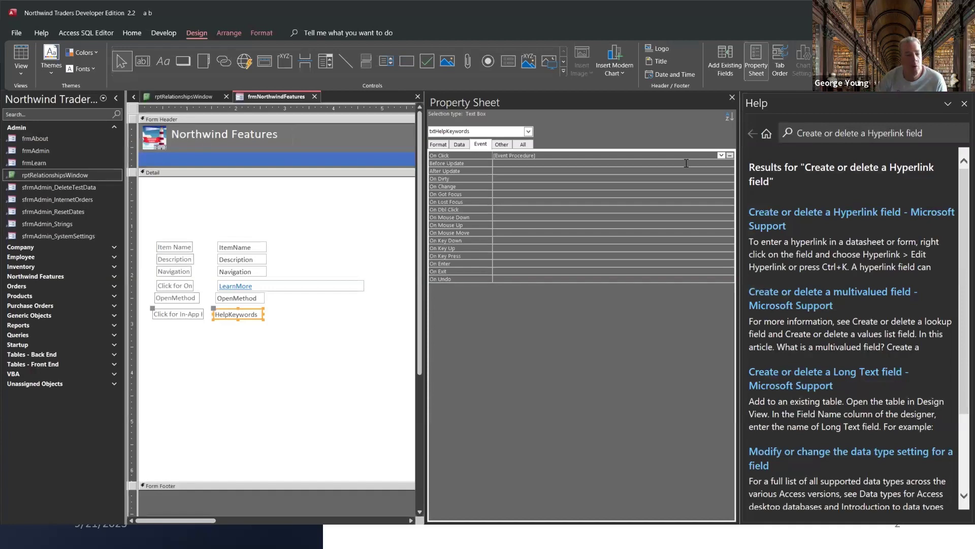
- Return to the form design, check the event and data properties of the OpenMethod text box, and close the property sheet
{"action": "left_click", "coordinate": [263, 296]}
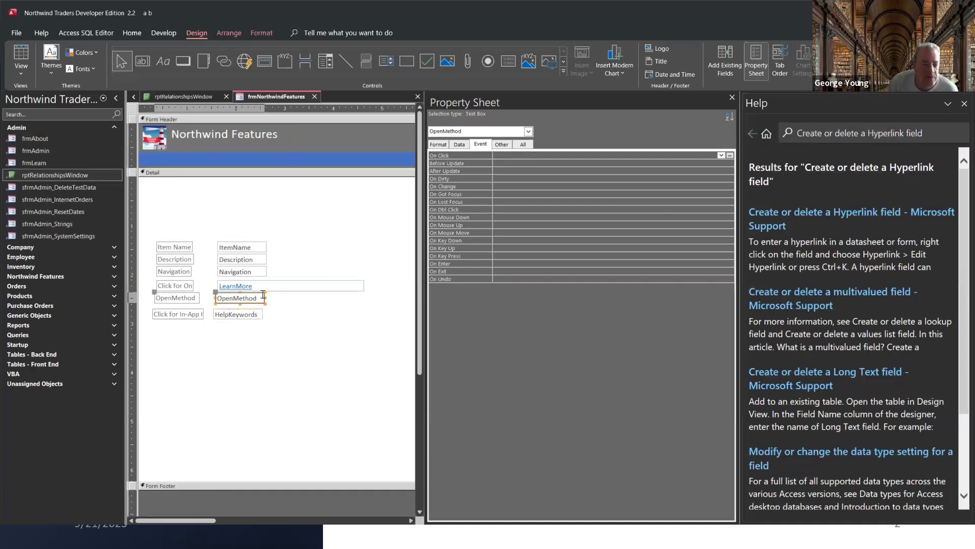
{"action": "left_click", "coordinate": [461, 148]}
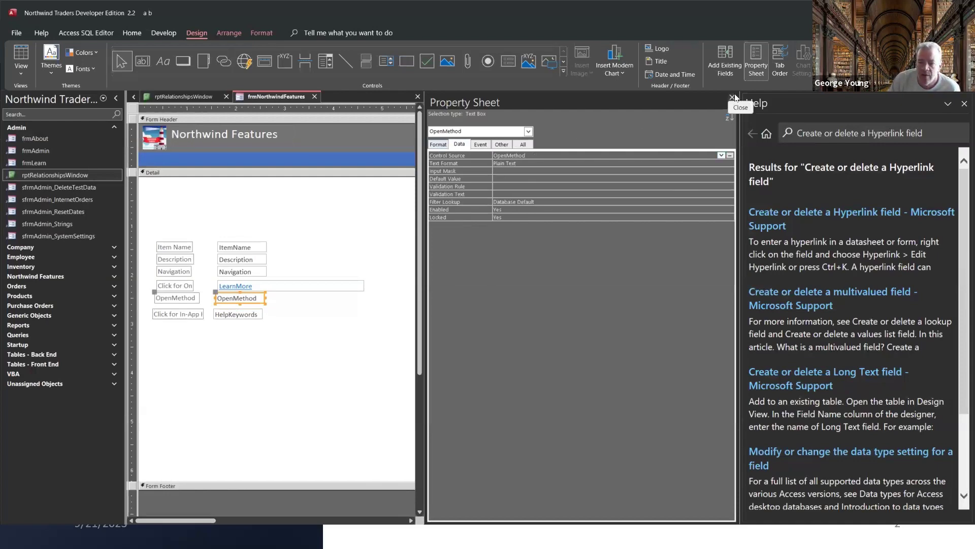
{"action": "key", "text": "F4"}
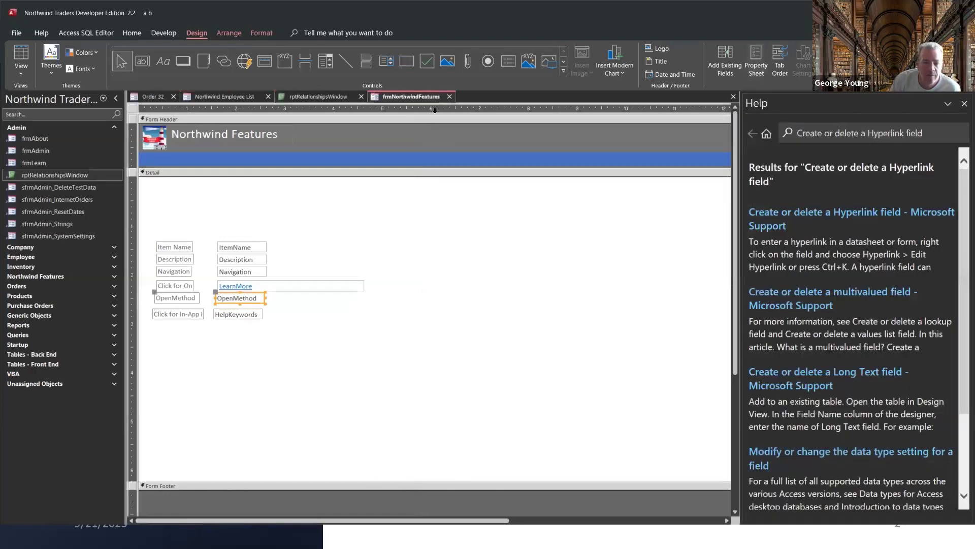
- Close the Northwind Features form without saving its design changes, and close the Help pane and the relationships report
{"action": "left_click", "coordinate": [734, 96]}
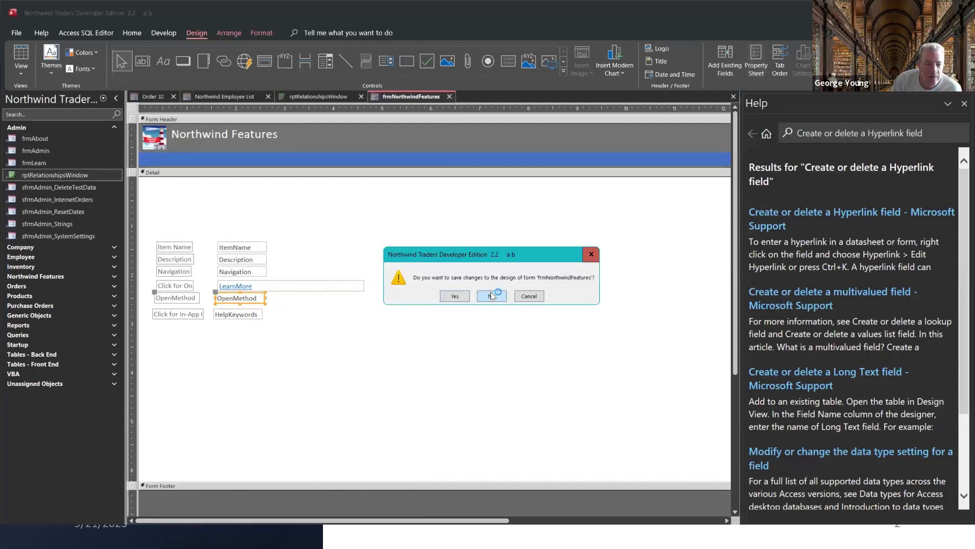
{"action": "left_click", "coordinate": [491, 295]}
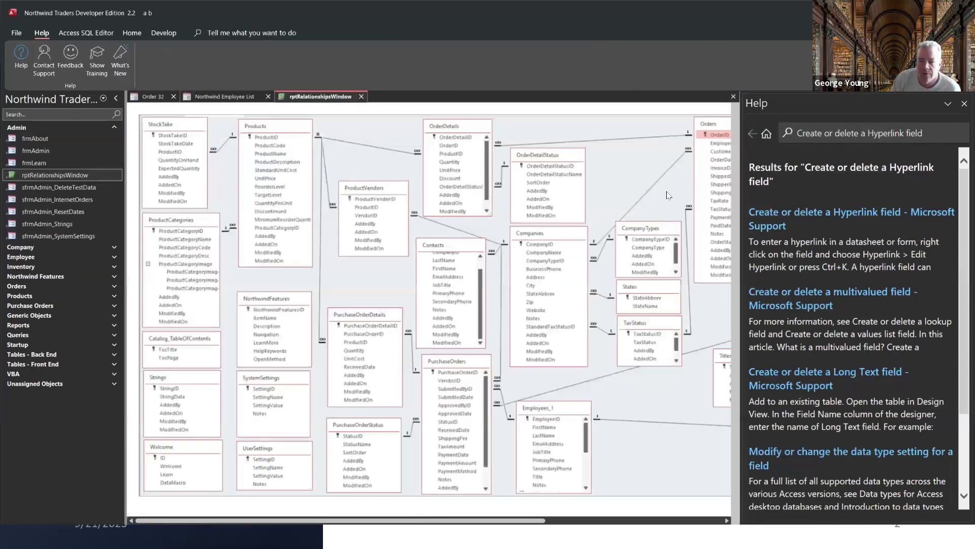
{"action": "left_click", "coordinate": [963, 104]}
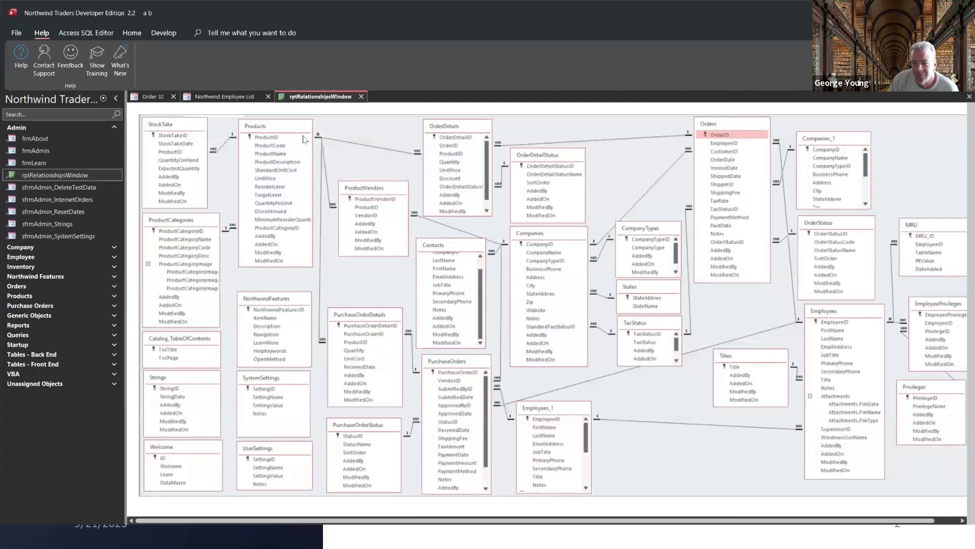
{"action": "left_click", "coordinate": [361, 96]}
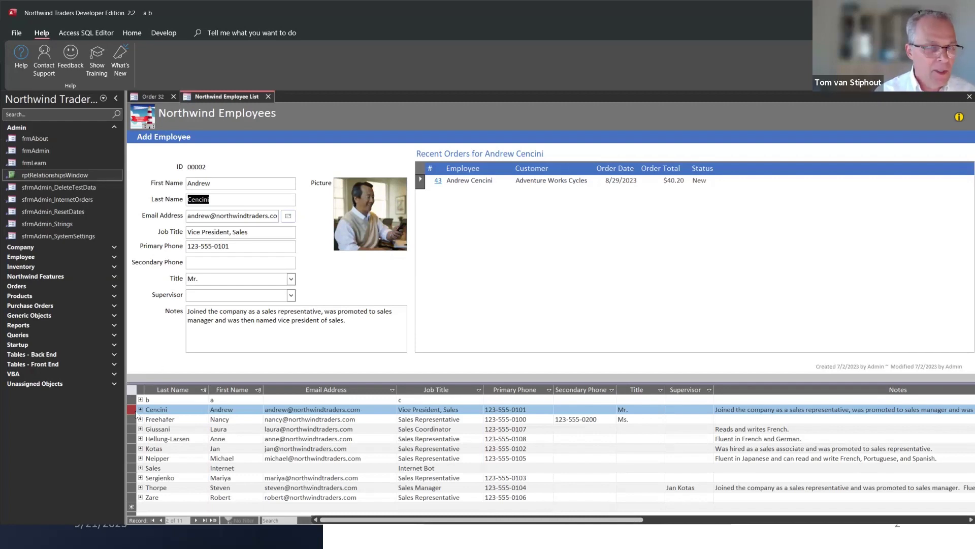
- Expand the VBA group of database objects and open the modTableDataMacros module in the code editor
{"action": "left_click", "coordinate": [111, 373]}
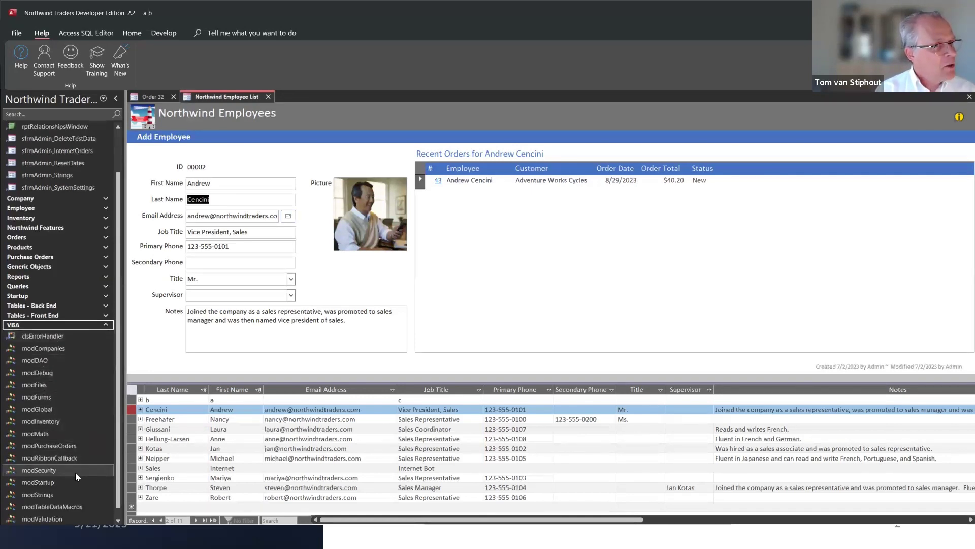
{"action": "scroll", "coordinate": [76, 473], "scroll_direction": "down", "scroll_amount": 1}
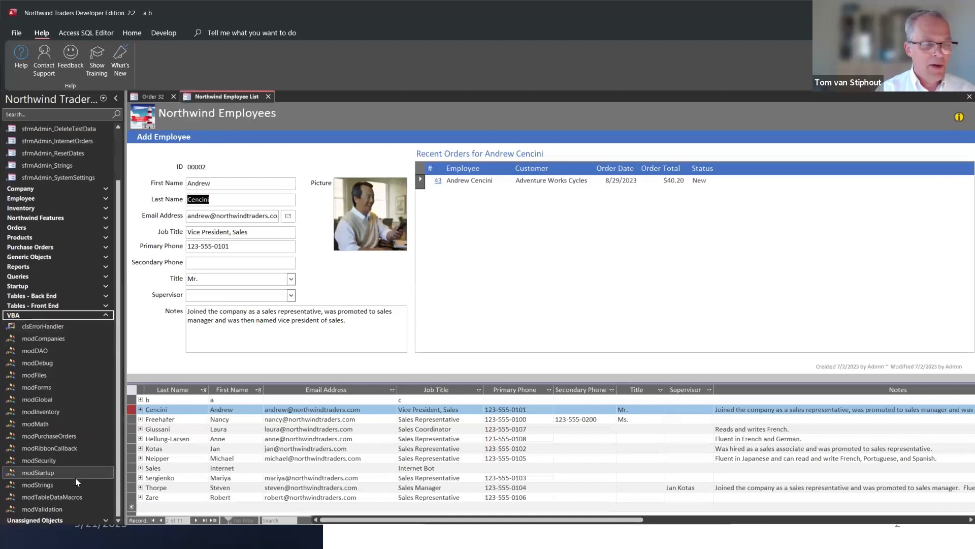
{"action": "left_click", "coordinate": [49, 473]}
{"action": "double_click", "coordinate": [49, 474]}
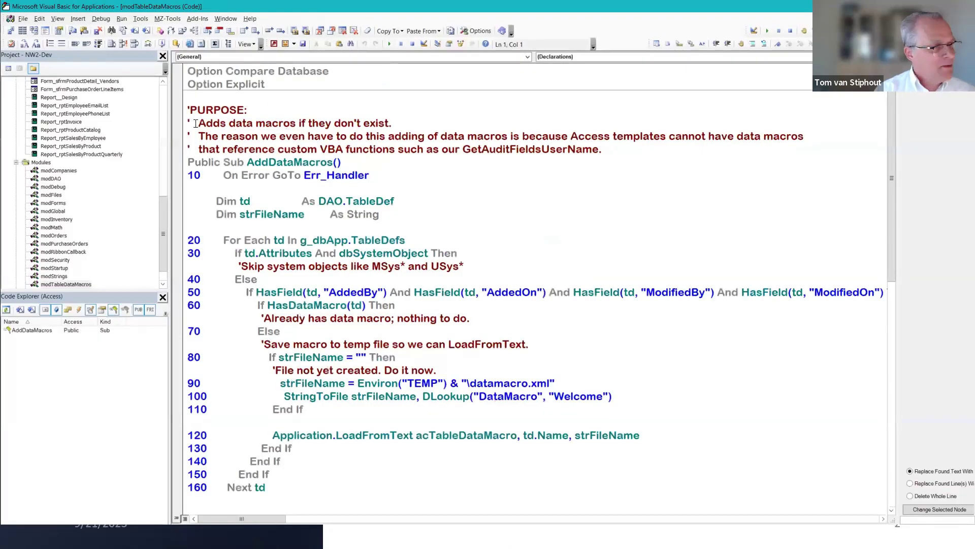
- Highlight the PURPOSE comment above the AddDataMacros procedure, from its first sentence through the GetAuditFieldsUserName reference, and clear the selection
{"action": "left_click_drag", "start_coordinate": [195, 123], "coordinate": [415, 121]}
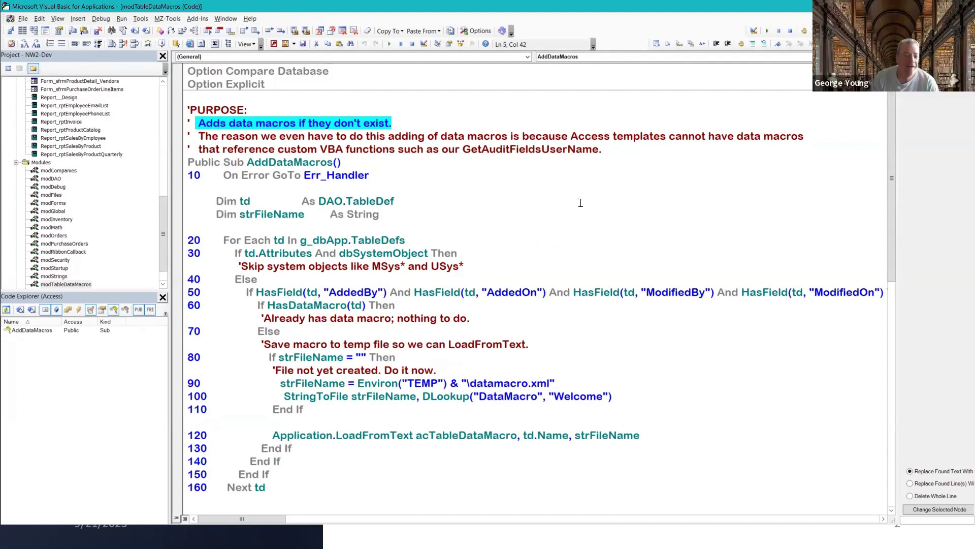
{"action": "left_click", "coordinate": [616, 151], "text": "shift"}
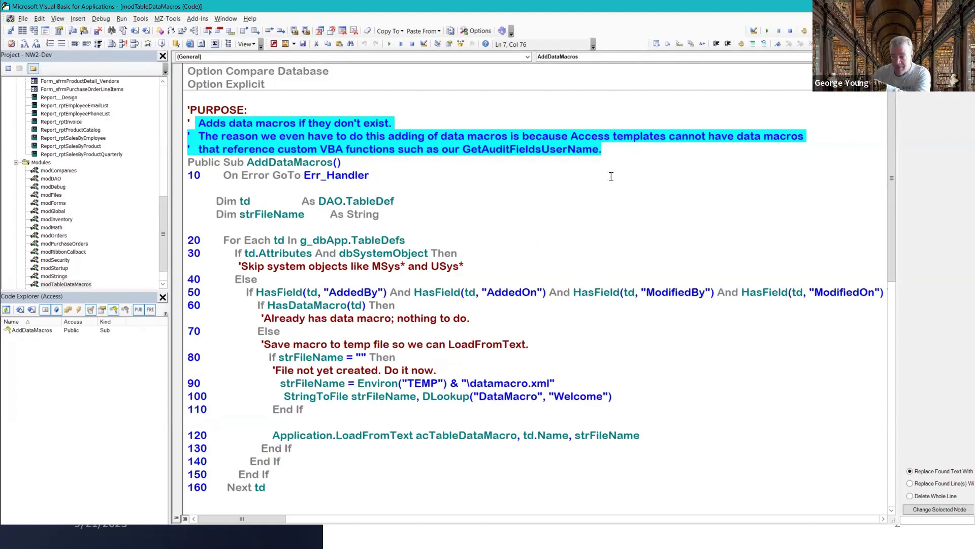
{"action": "left_click", "coordinate": [628, 151]}
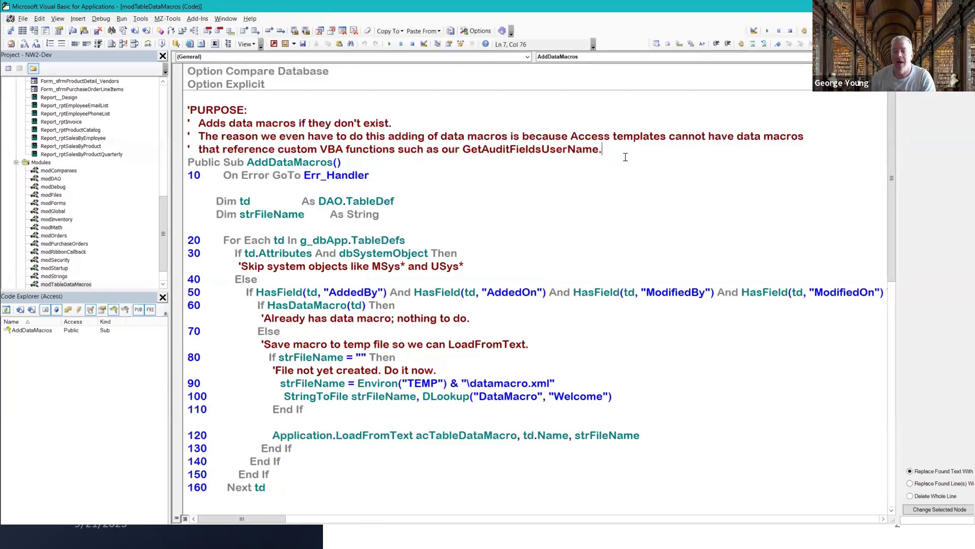